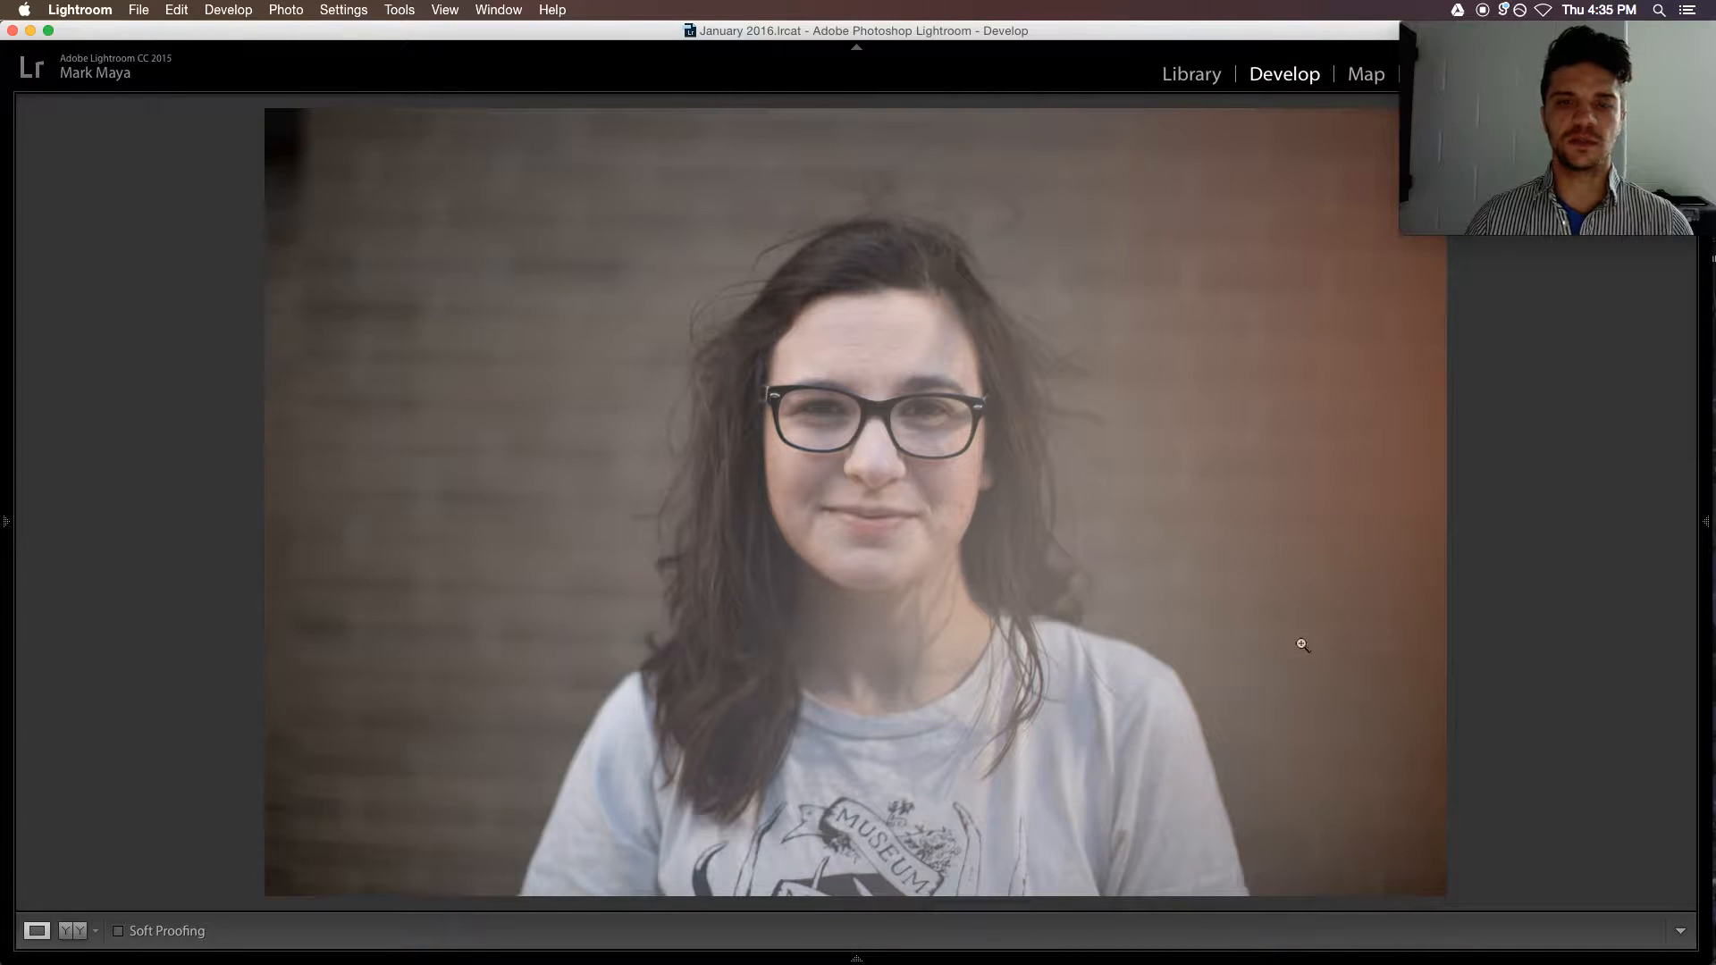
{"action": "mouse_move", "coordinate": [1428, 205]}
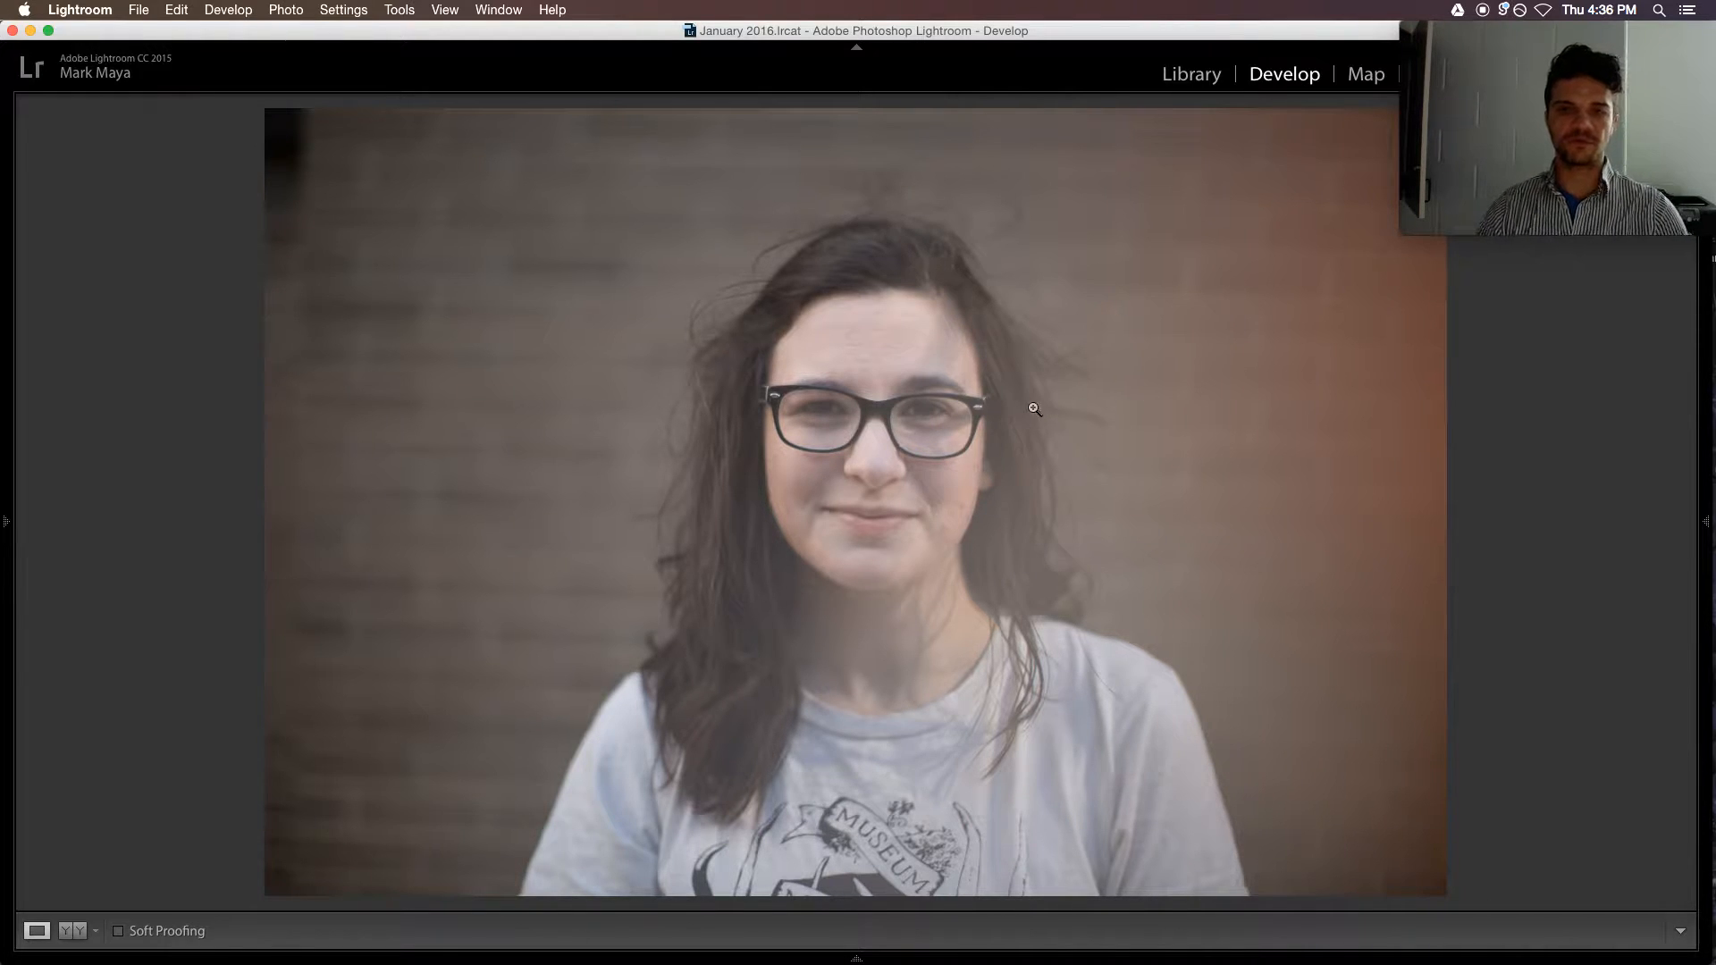
{"action": "left_click", "coordinate": [956, 433]}
{"action": "left_click", "coordinate": [956, 433]}
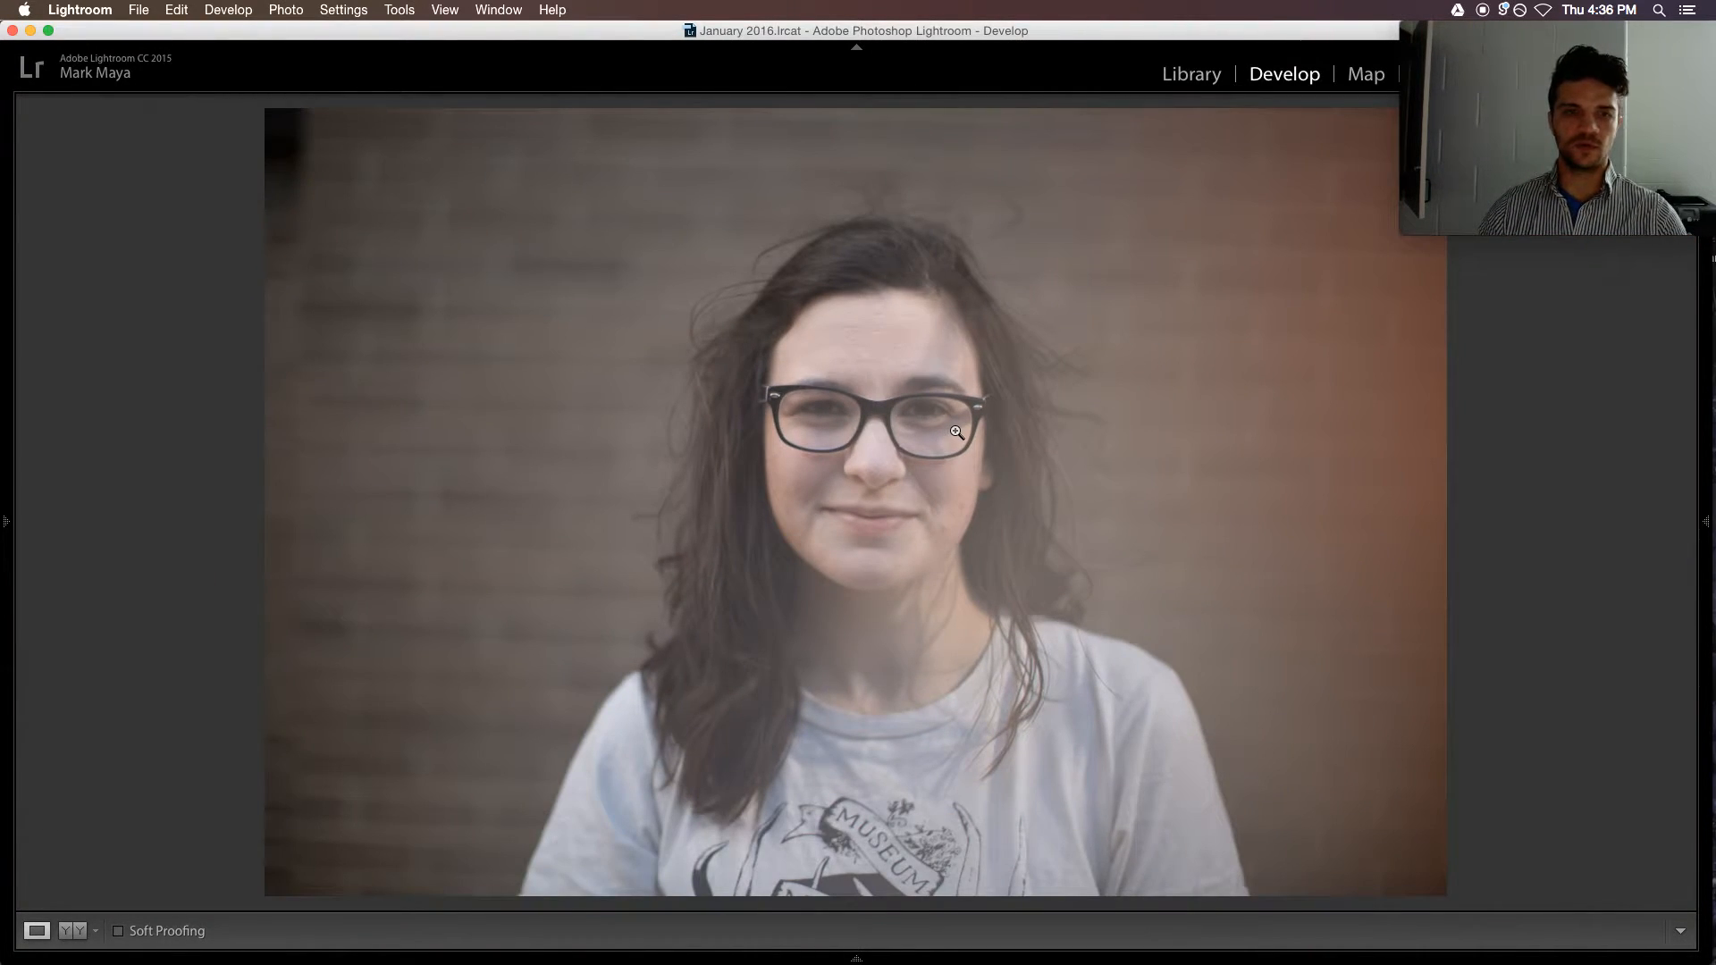
- Show the side panels and set a custom white balance by sampling a neutral target near the top of the woman's hair
{"action": "key", "text": "Tab"}
{"action": "key", "text": "w"}
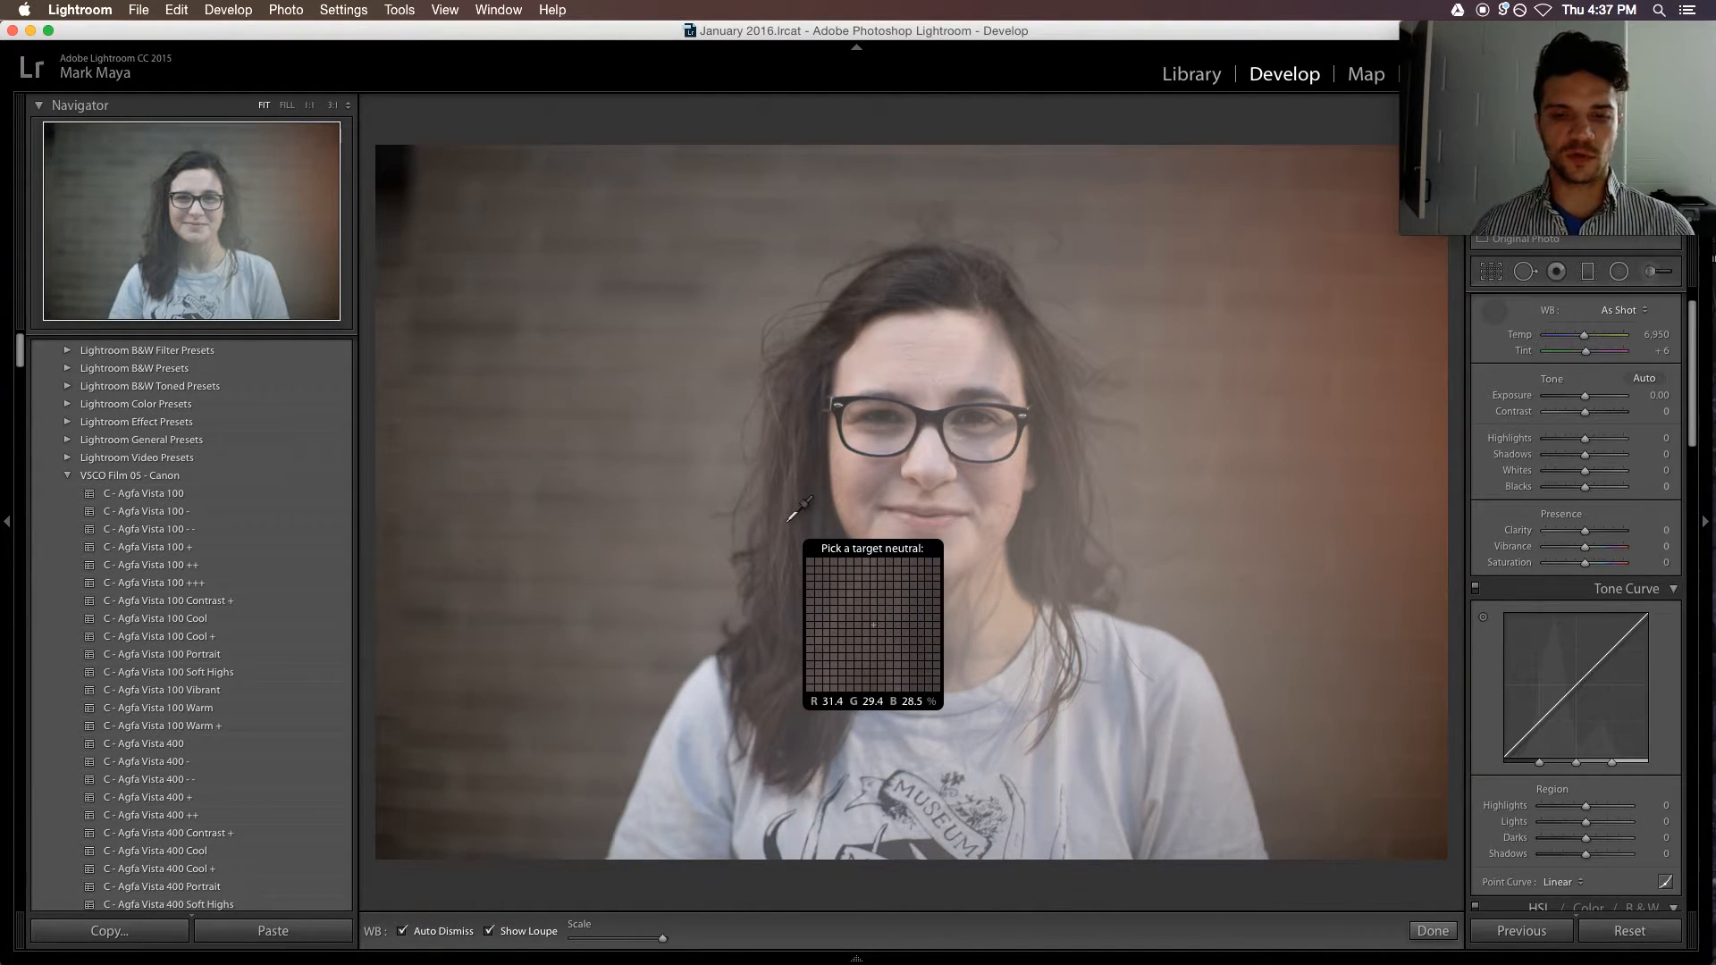
{"action": "left_click", "coordinate": [930, 275]}
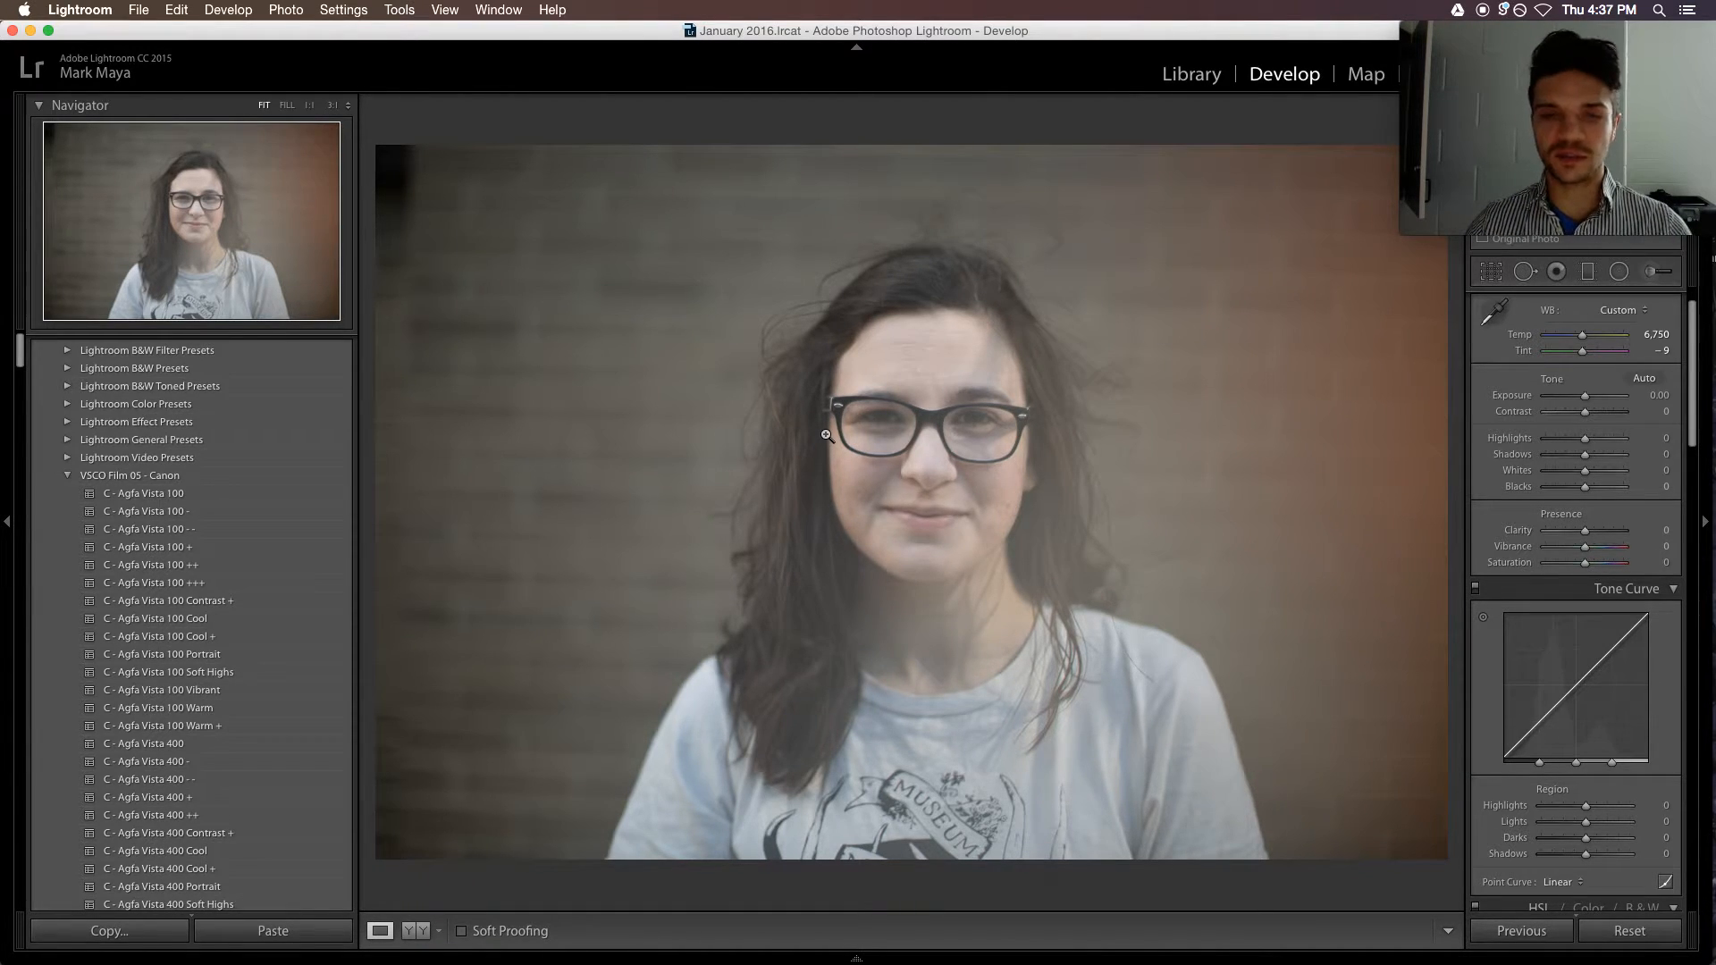
- Compare the photo with and without the new white balance by undoing and redoing the change twice
{"action": "key", "text": "super+z"}
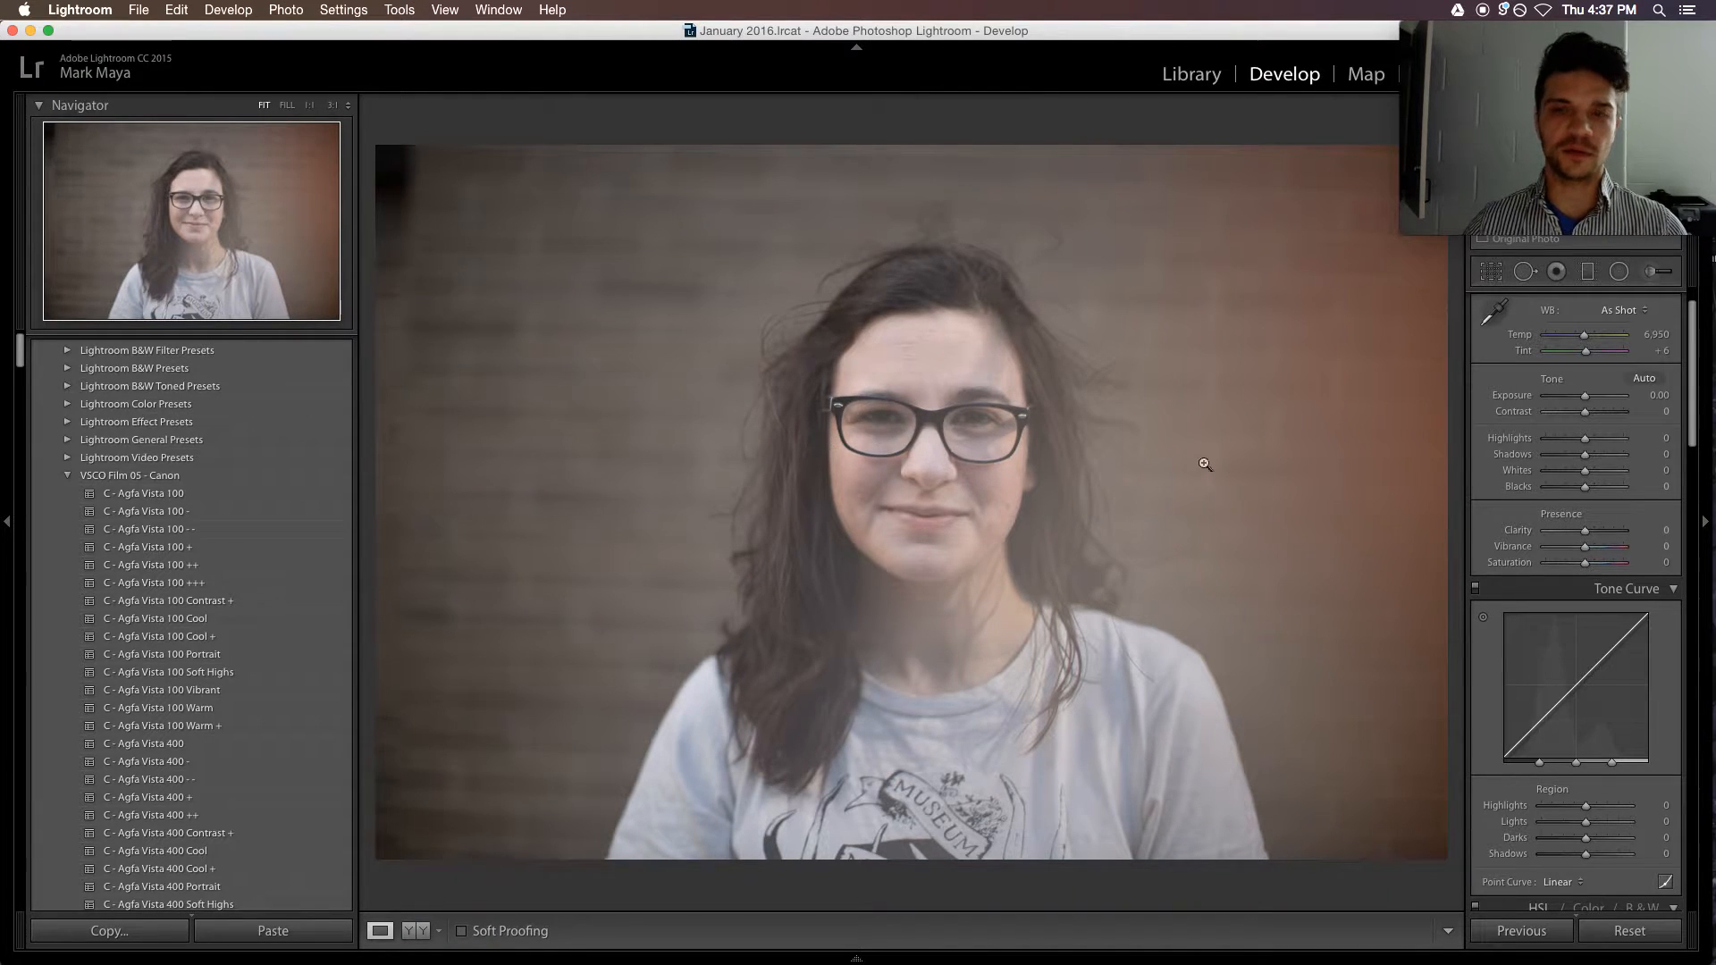
{"action": "key", "text": "super+shift+z"}
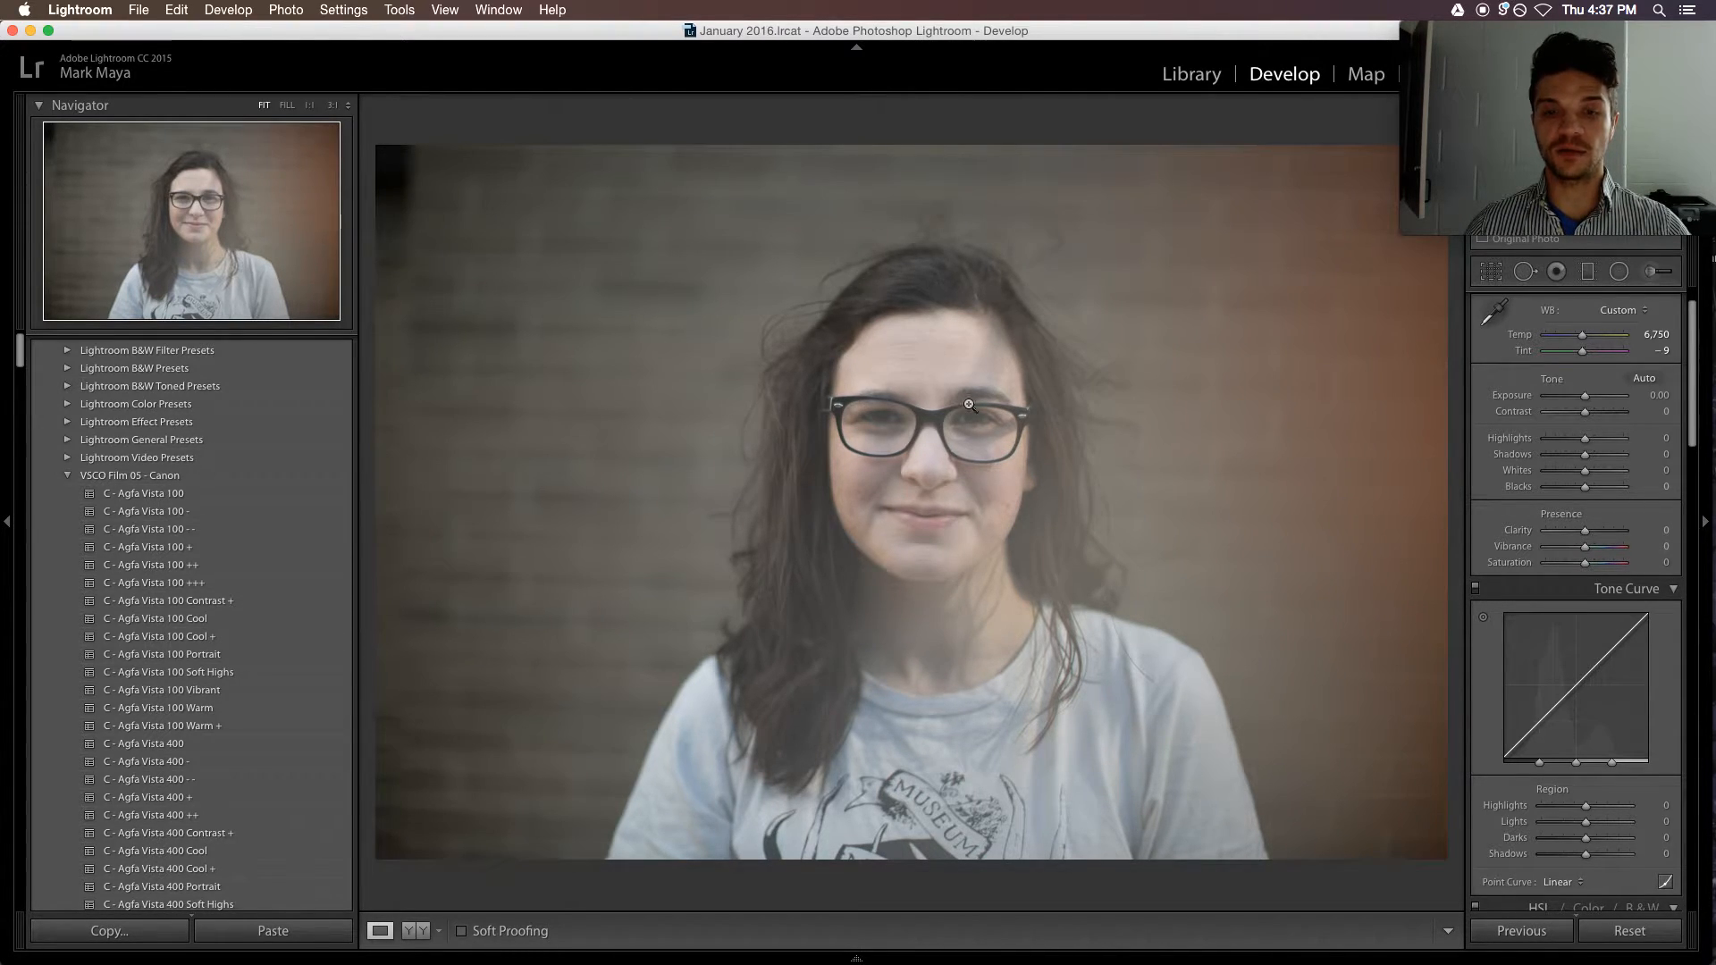
{"action": "key", "text": "super+z"}
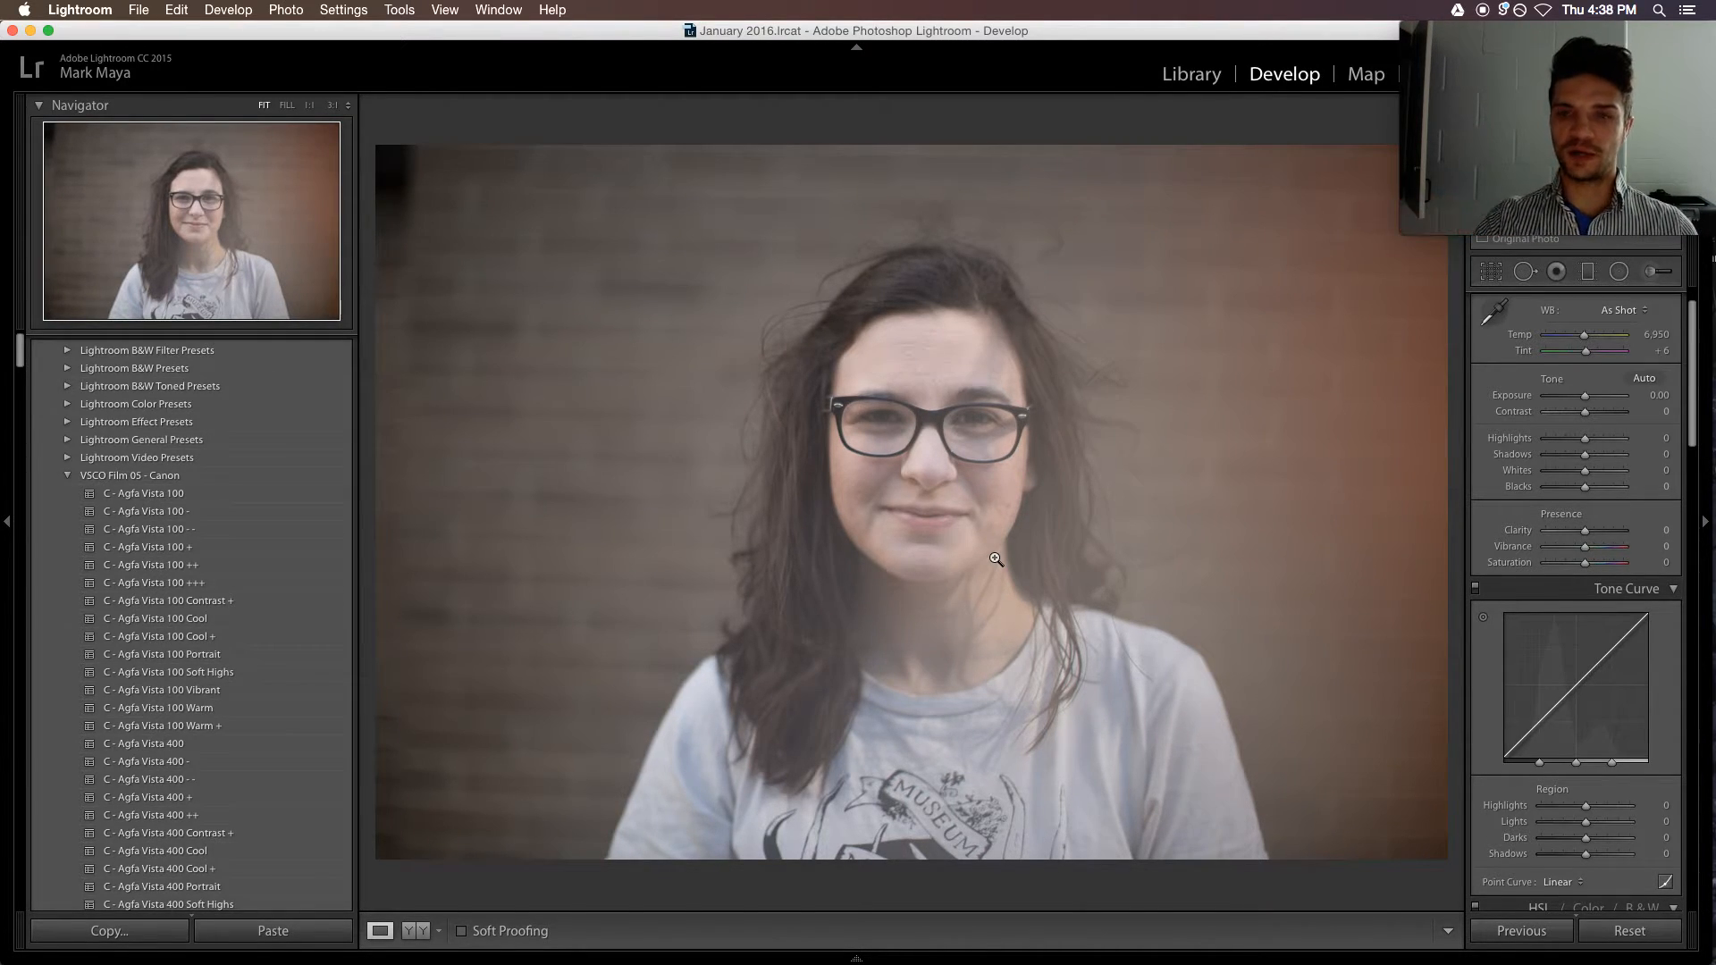
{"action": "key", "text": "super+shift+z"}
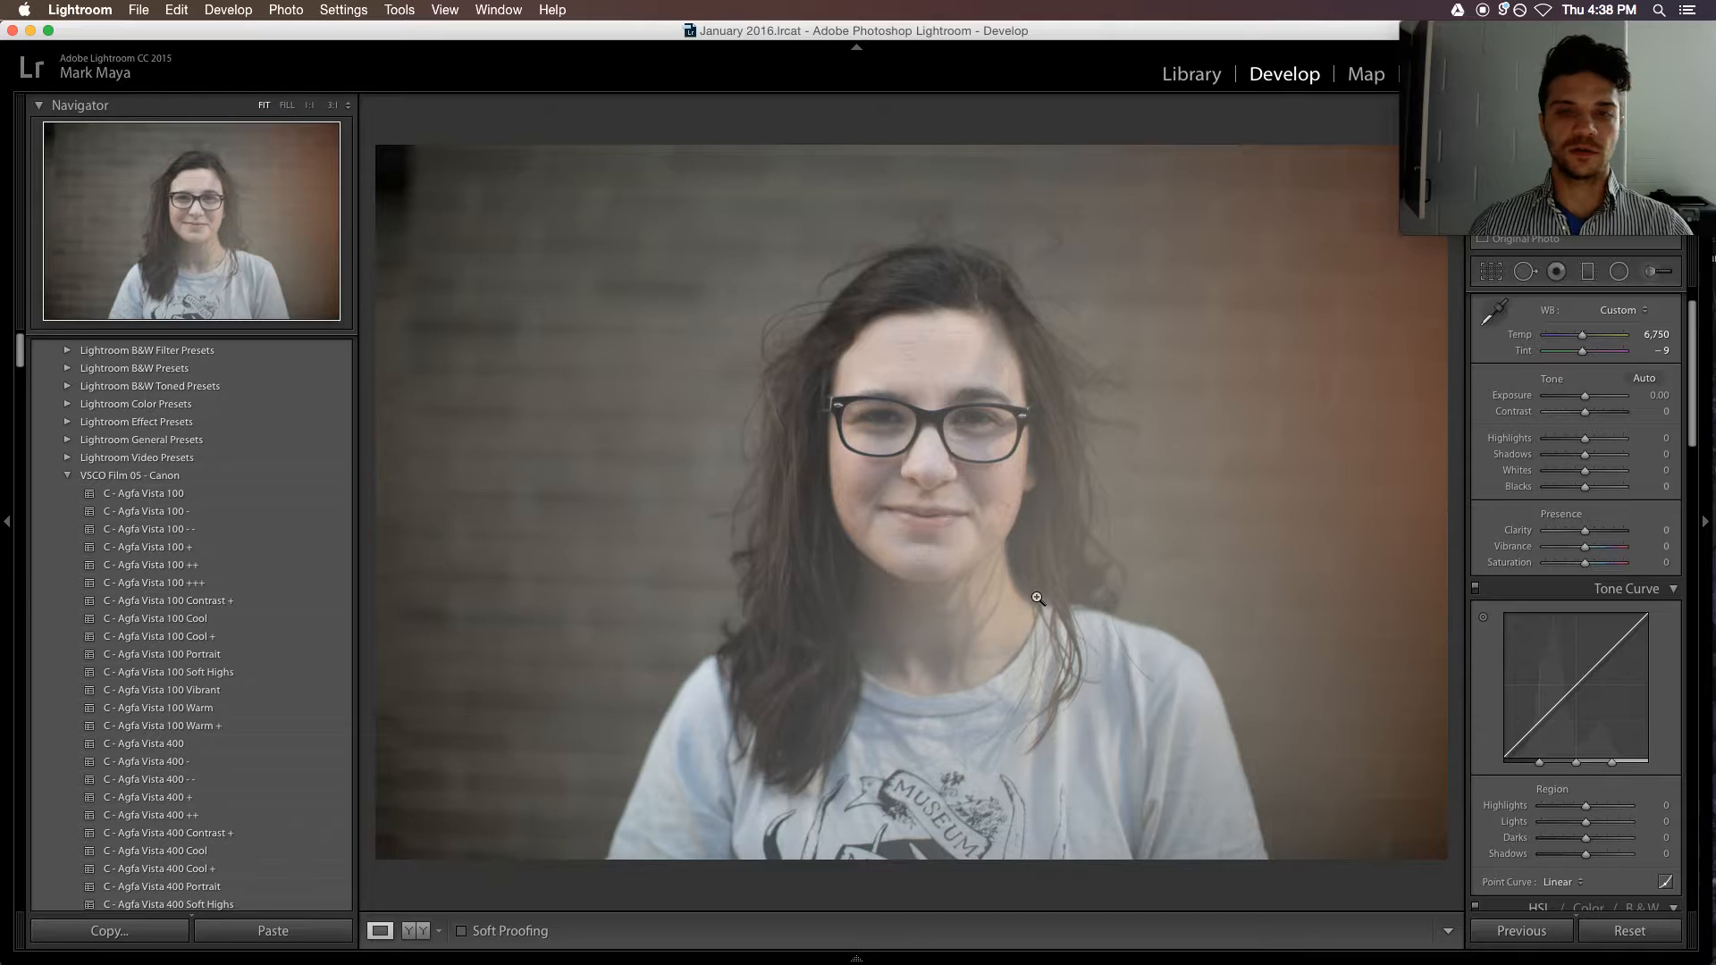
- Raise the photo's exposure to +0.30
{"action": "key", "text": "equal"}
{"action": "key", "text": "equal"}
{"action": "key", "text": "equal"}
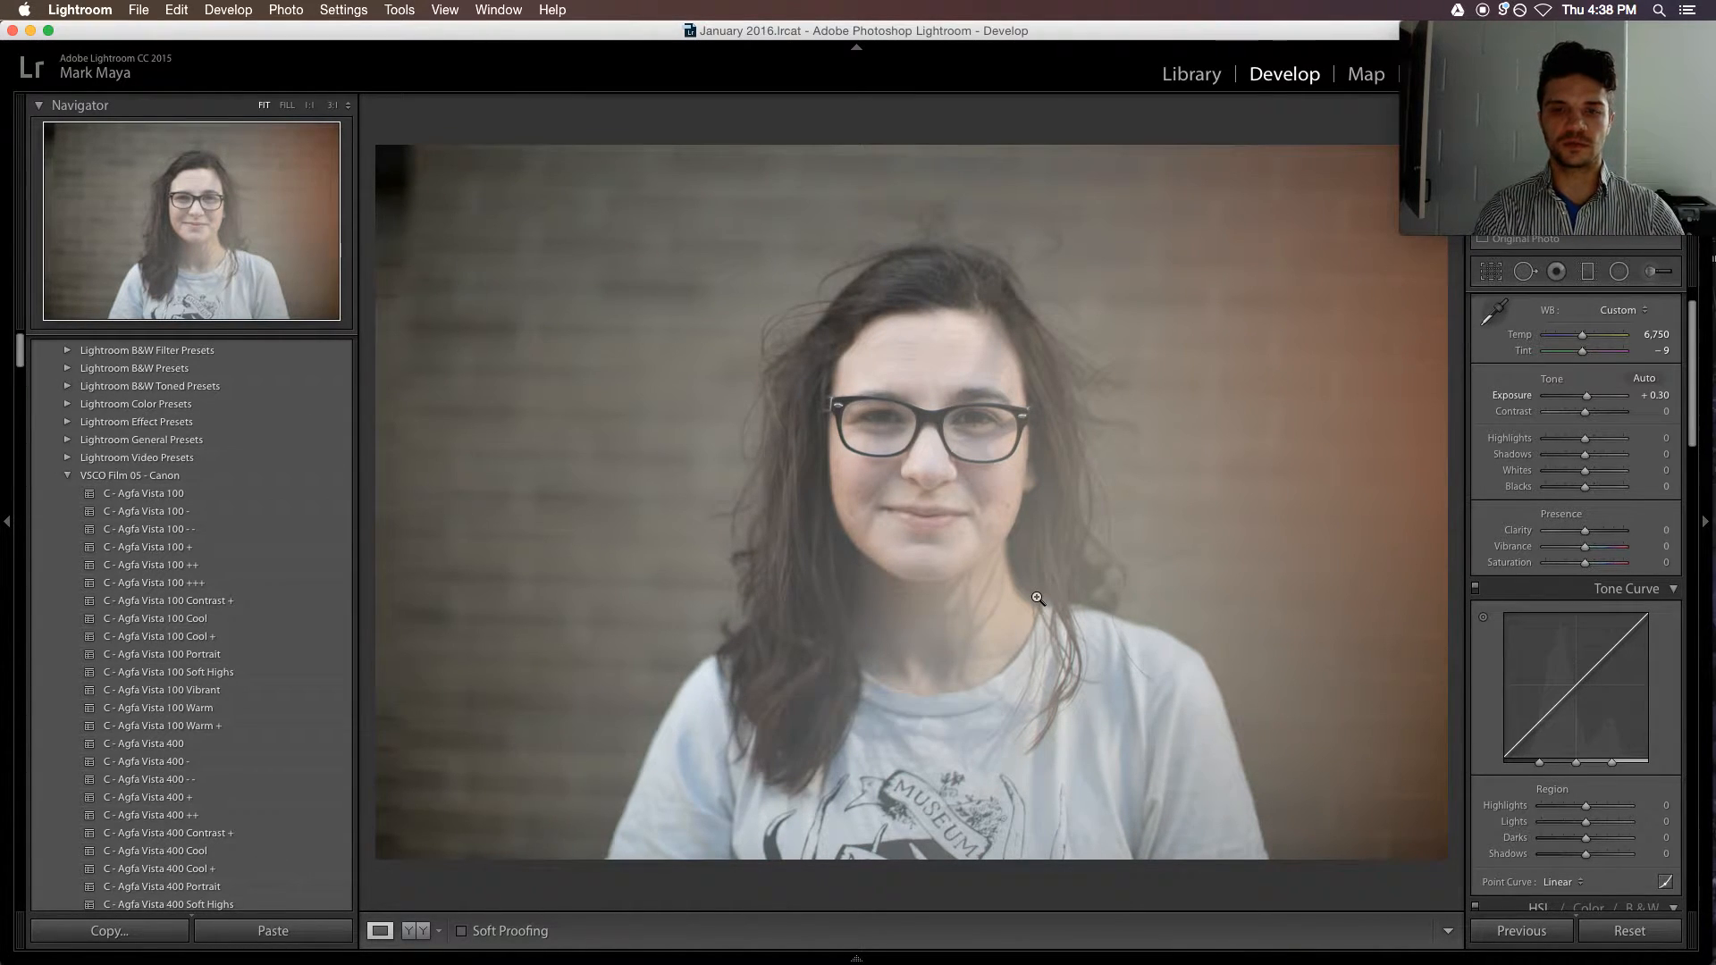
- Straighten the photo along the line between the two eyes, to an angle of 0.41
{"action": "key", "text": "r"}
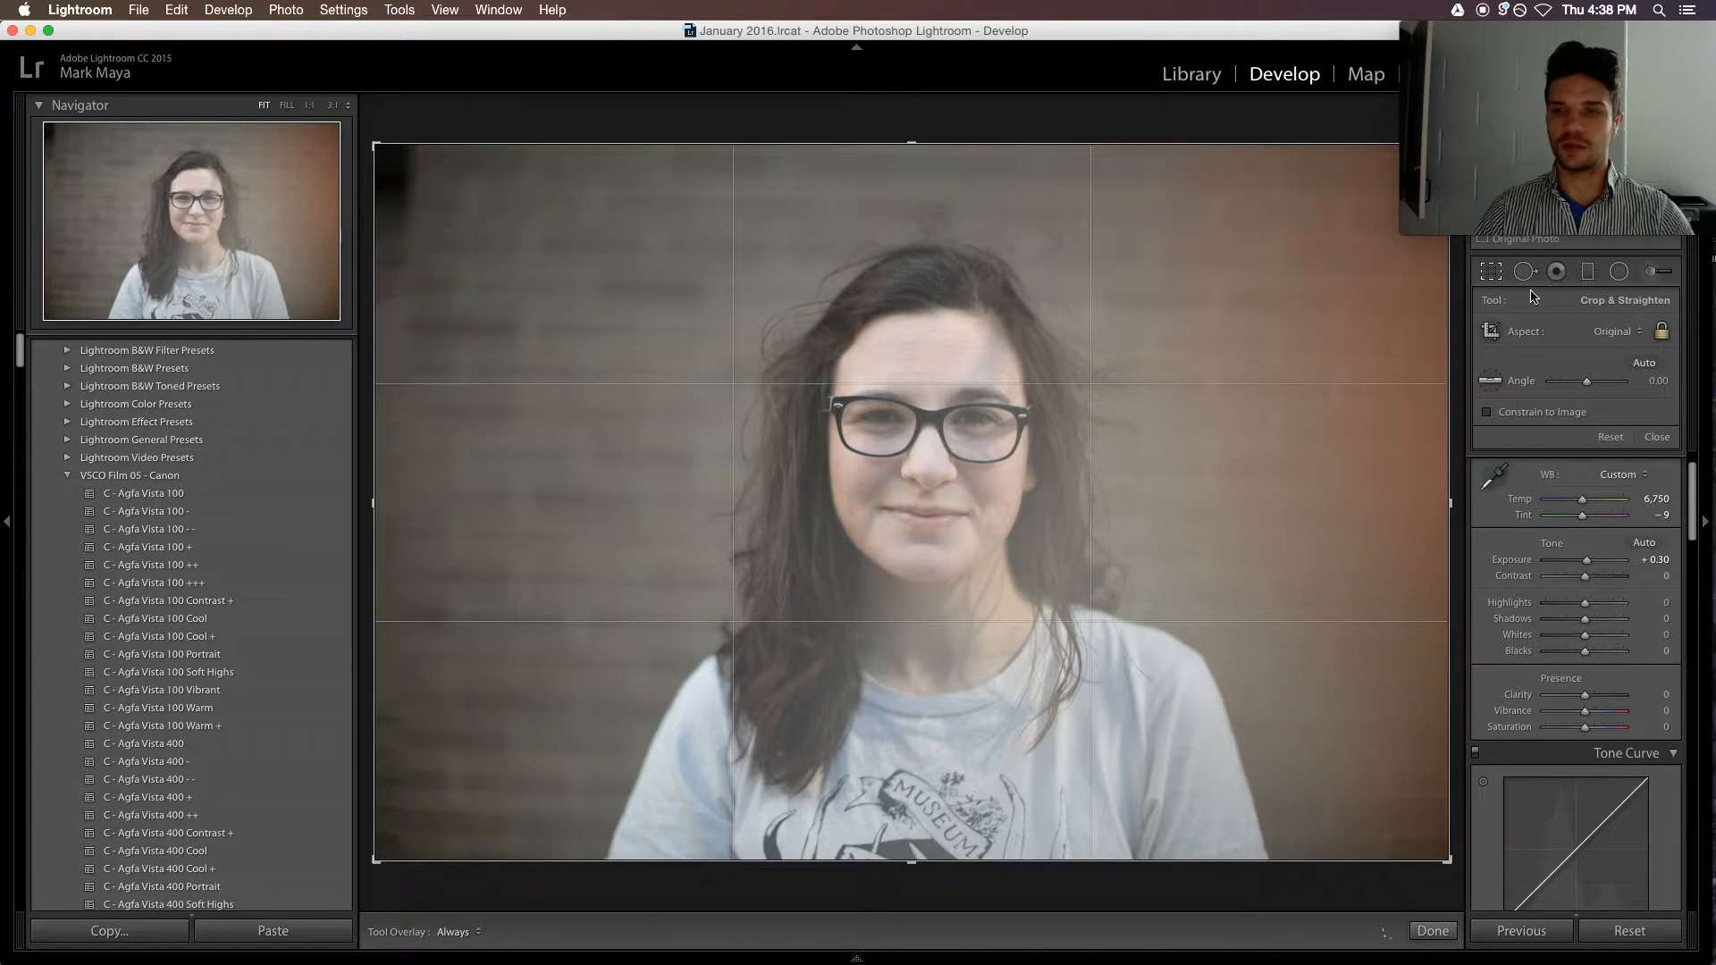
{"action": "left_click", "coordinate": [1490, 381]}
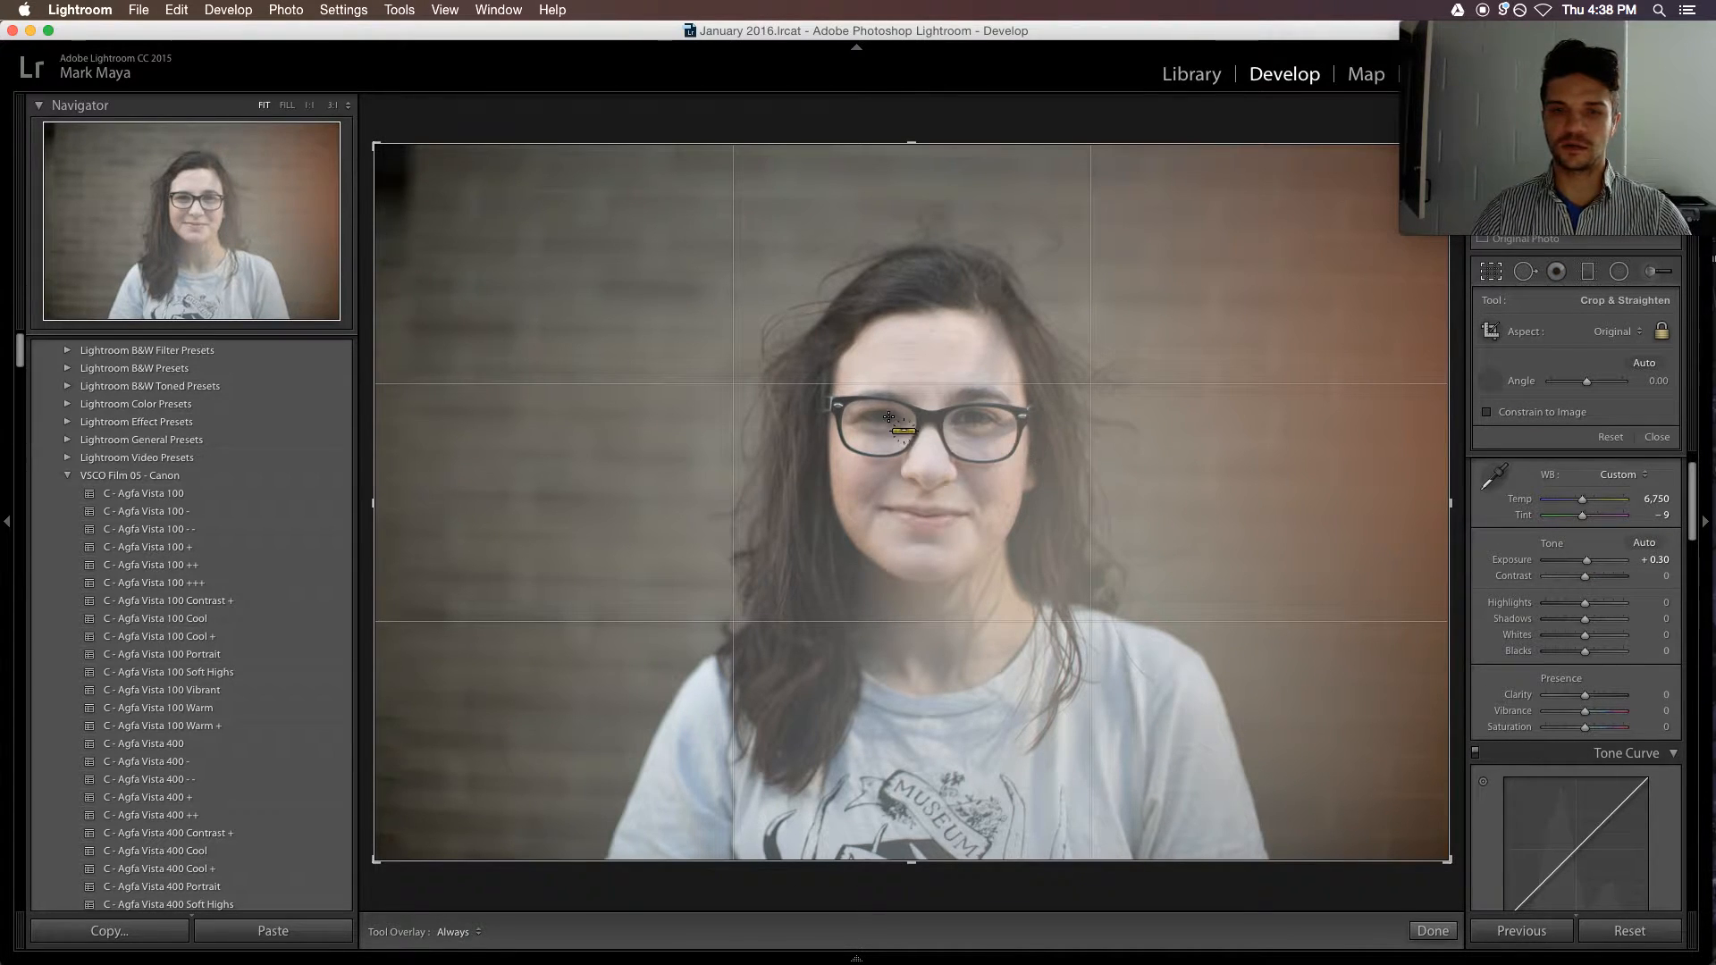
{"action": "left_click_drag", "start_coordinate": [882, 416], "coordinate": [975, 416]}
{"action": "key", "text": "r"}
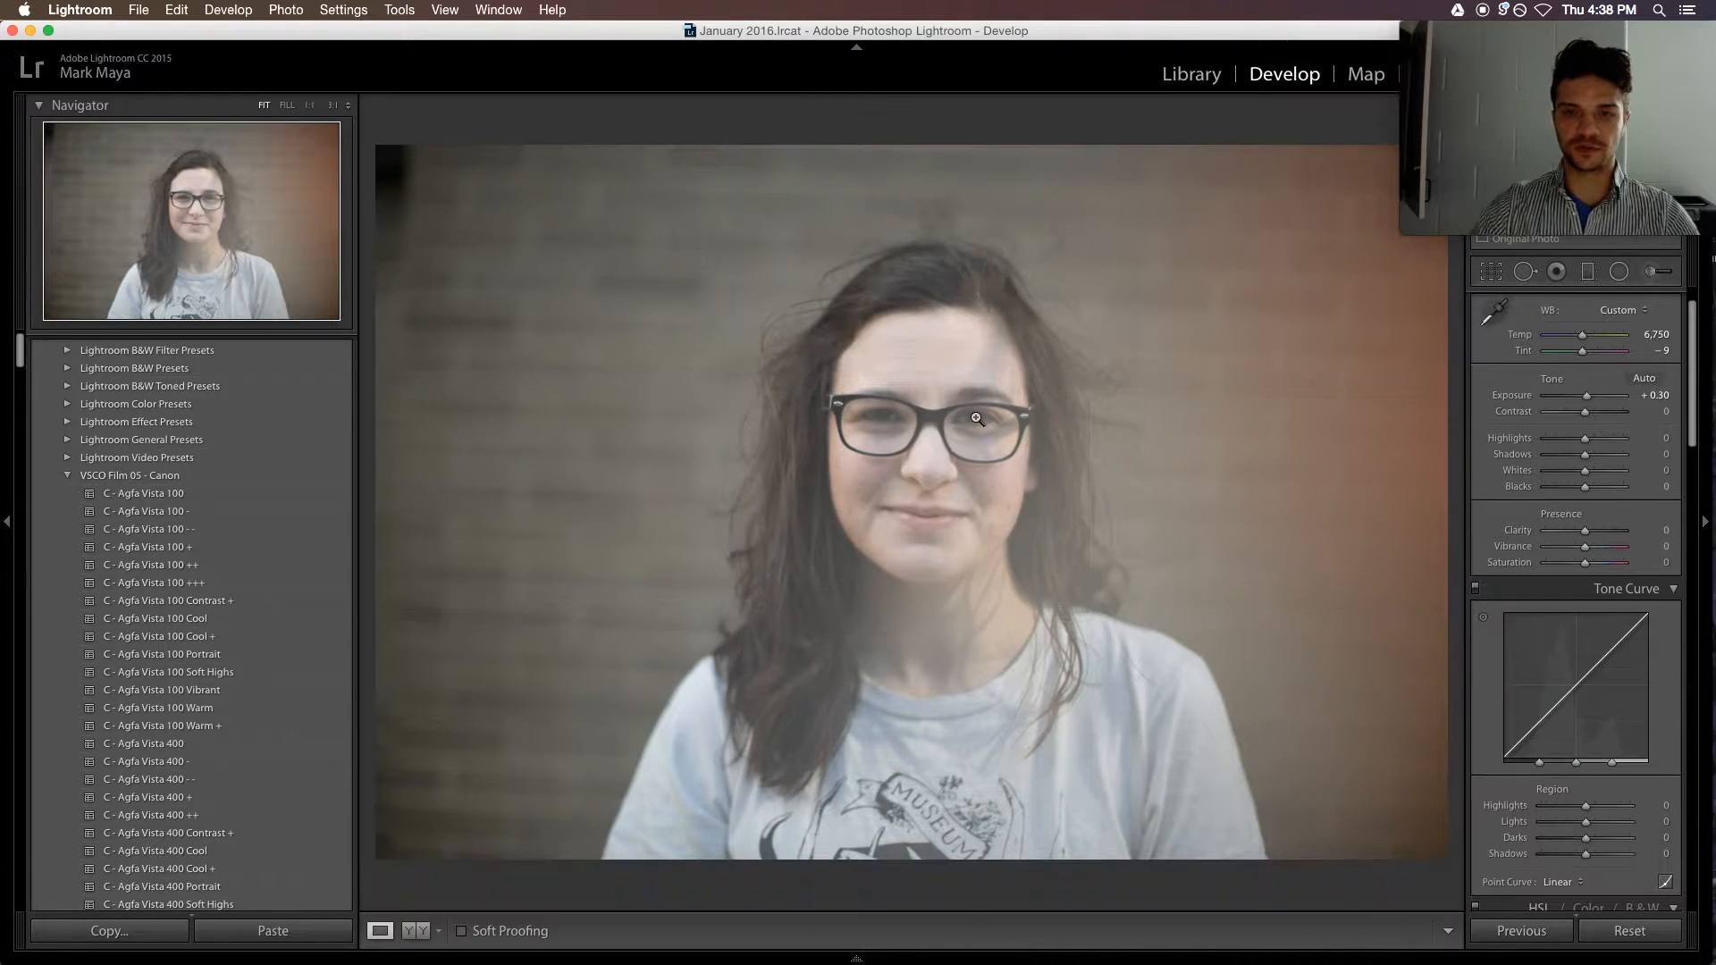
- Rotate the photo freehand in the crop overlay to an angle of about -1.05 and apply it
{"action": "key", "text": "r"}
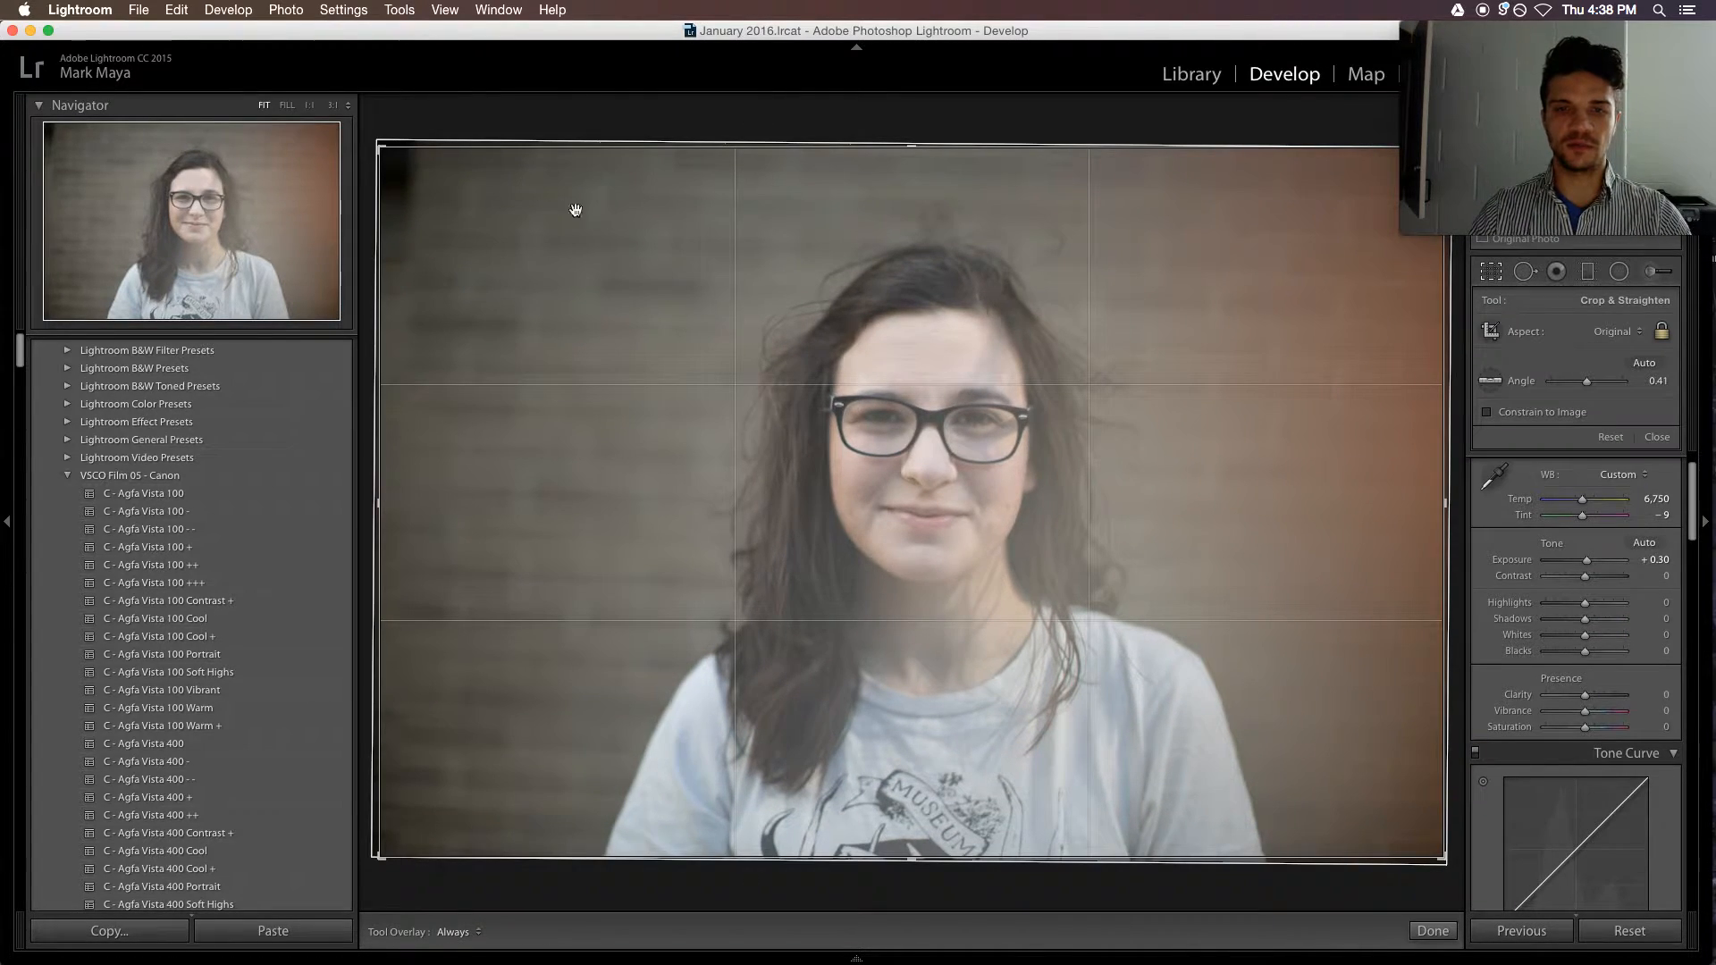
{"action": "left_click_drag", "start_coordinate": [377, 142], "coordinate": [346, 141]}
{"action": "key", "text": "Return"}
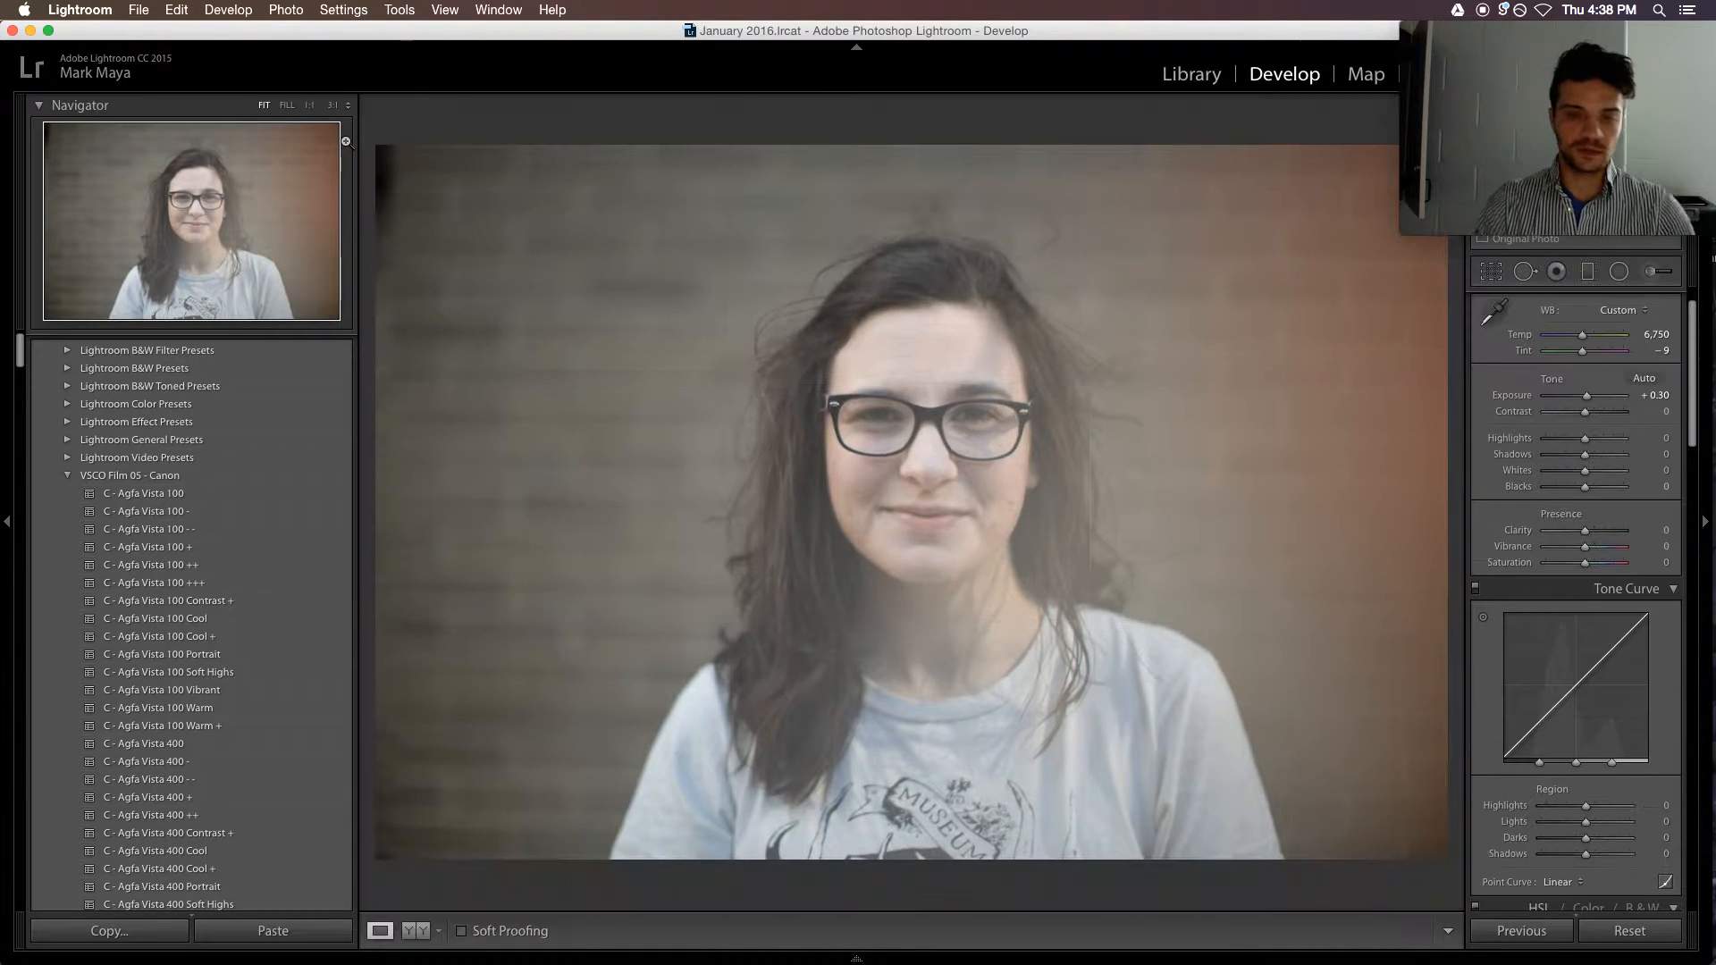
- Crop the photo symmetrically tighter around the woman, trimming the dark outer edges, and reposition the image within the frame
{"action": "key", "text": "r"}
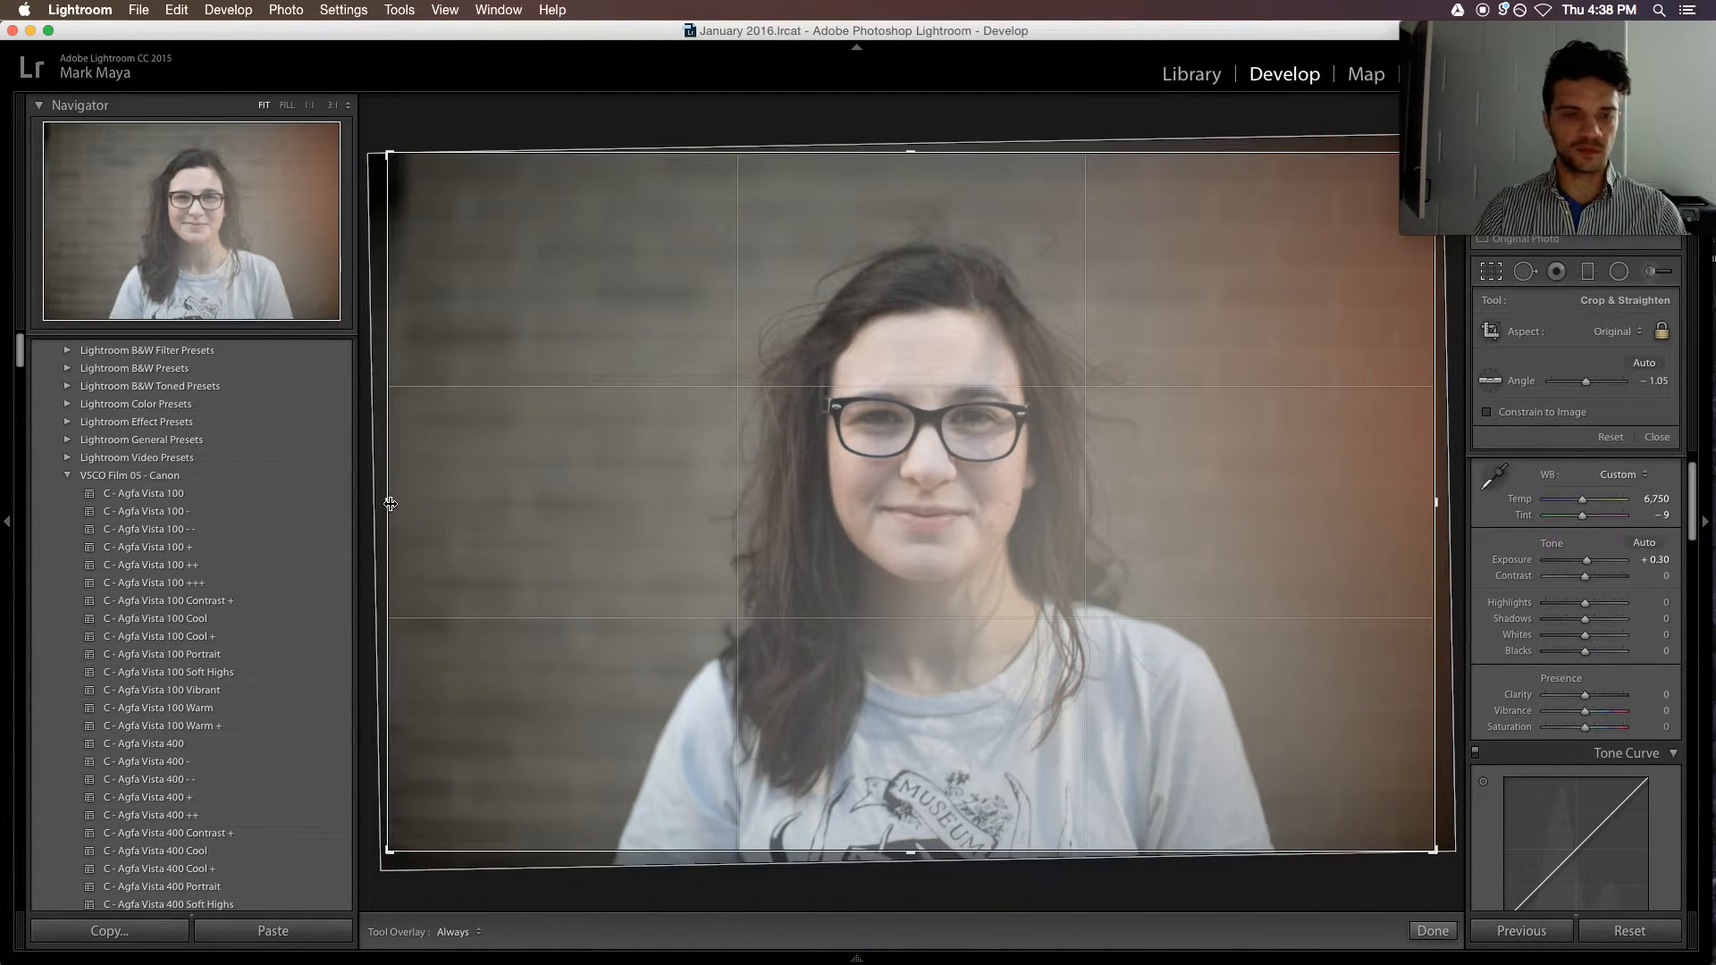
{"action": "key", "text": "alt"}
{"action": "left_click_drag", "start_coordinate": [389, 503], "coordinate": [402, 503]}
{"action": "left_click_drag", "start_coordinate": [402, 503], "coordinate": [431, 504]}
{"action": "left_click_drag", "start_coordinate": [592, 608], "coordinate": [594, 589]}
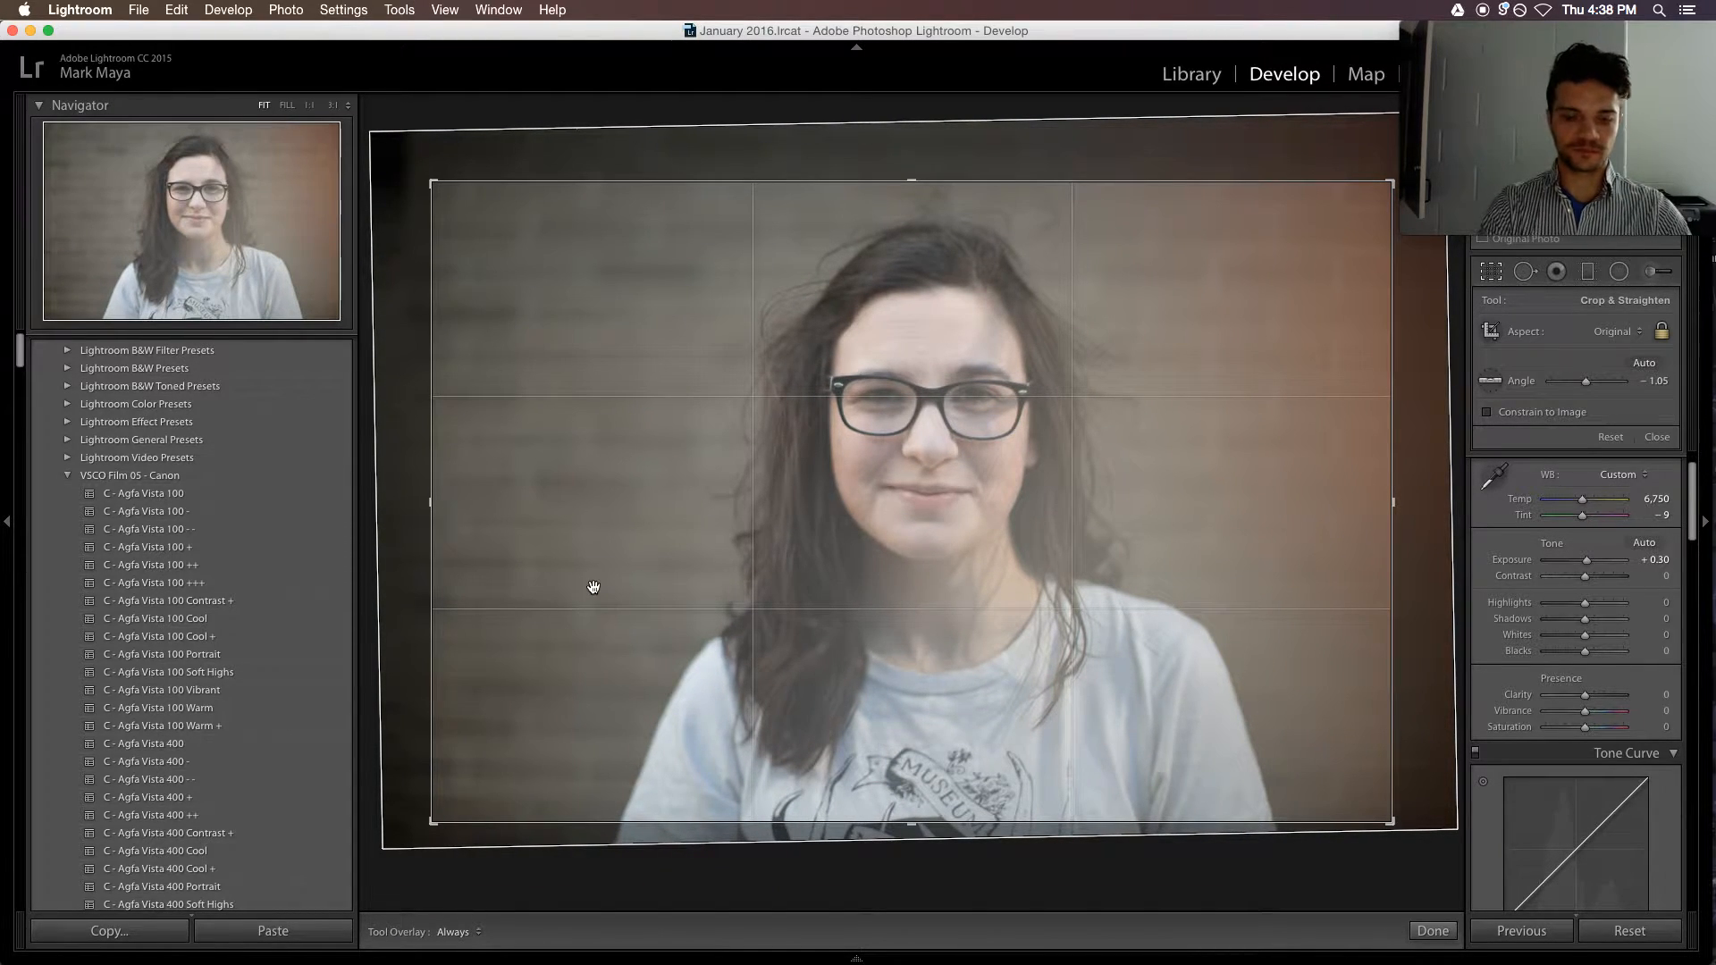
{"action": "key", "text": "Return"}
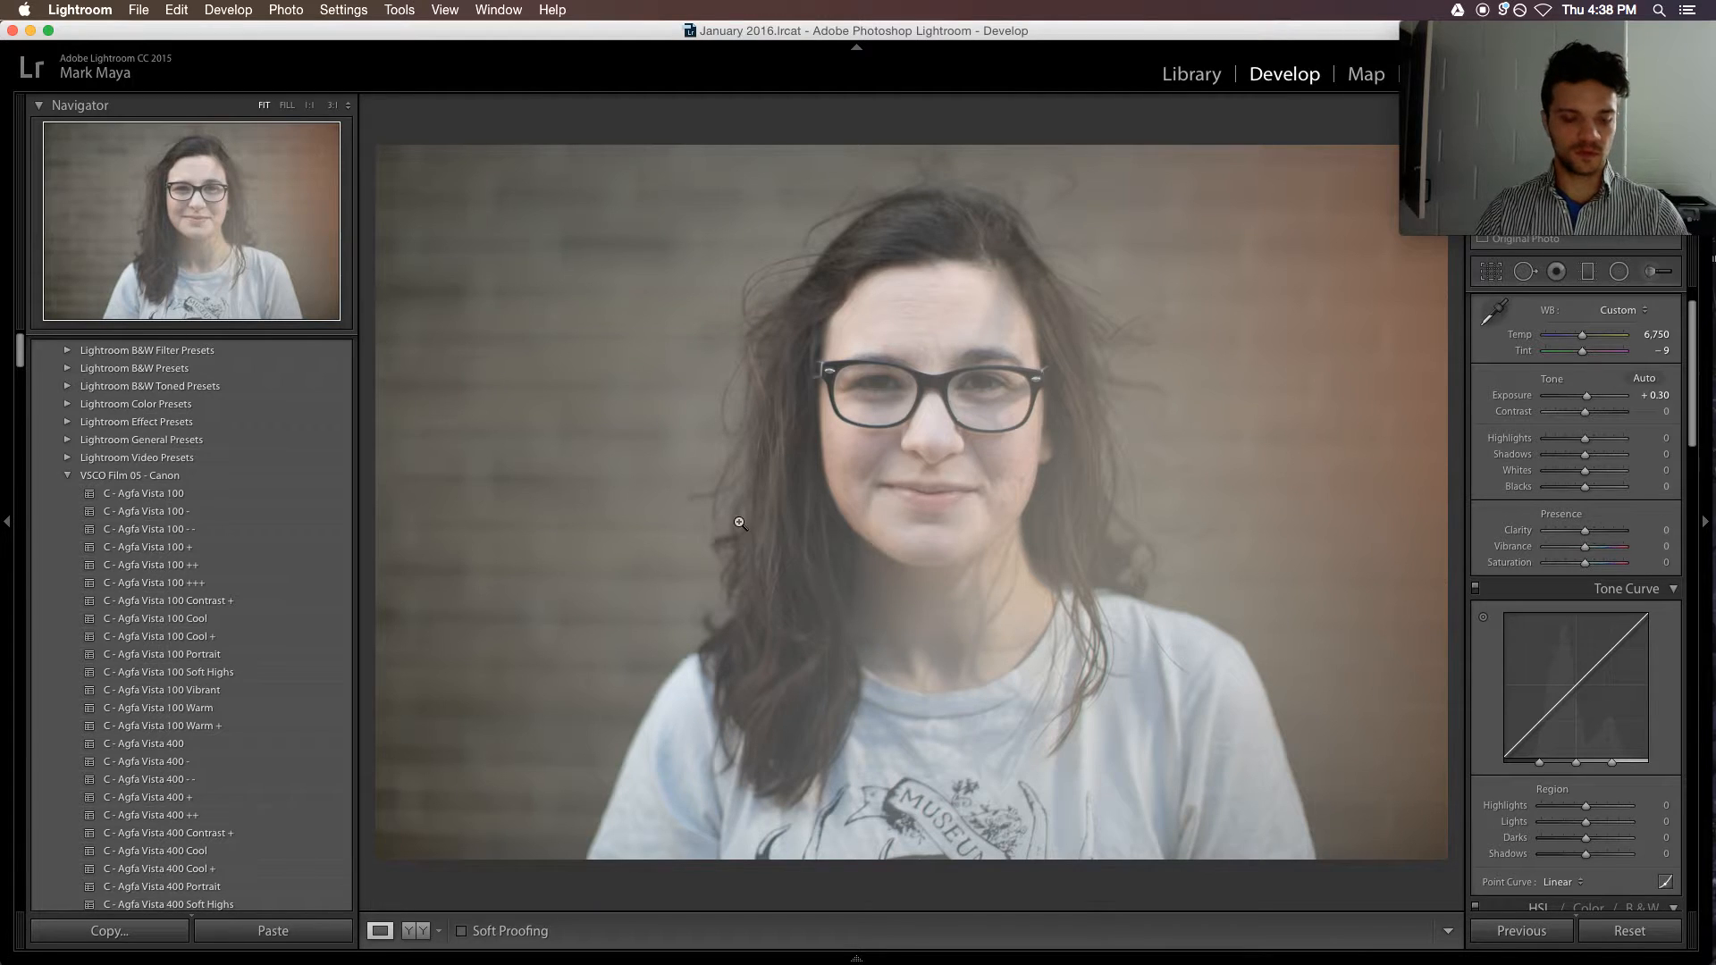
{"action": "key", "text": "r"}
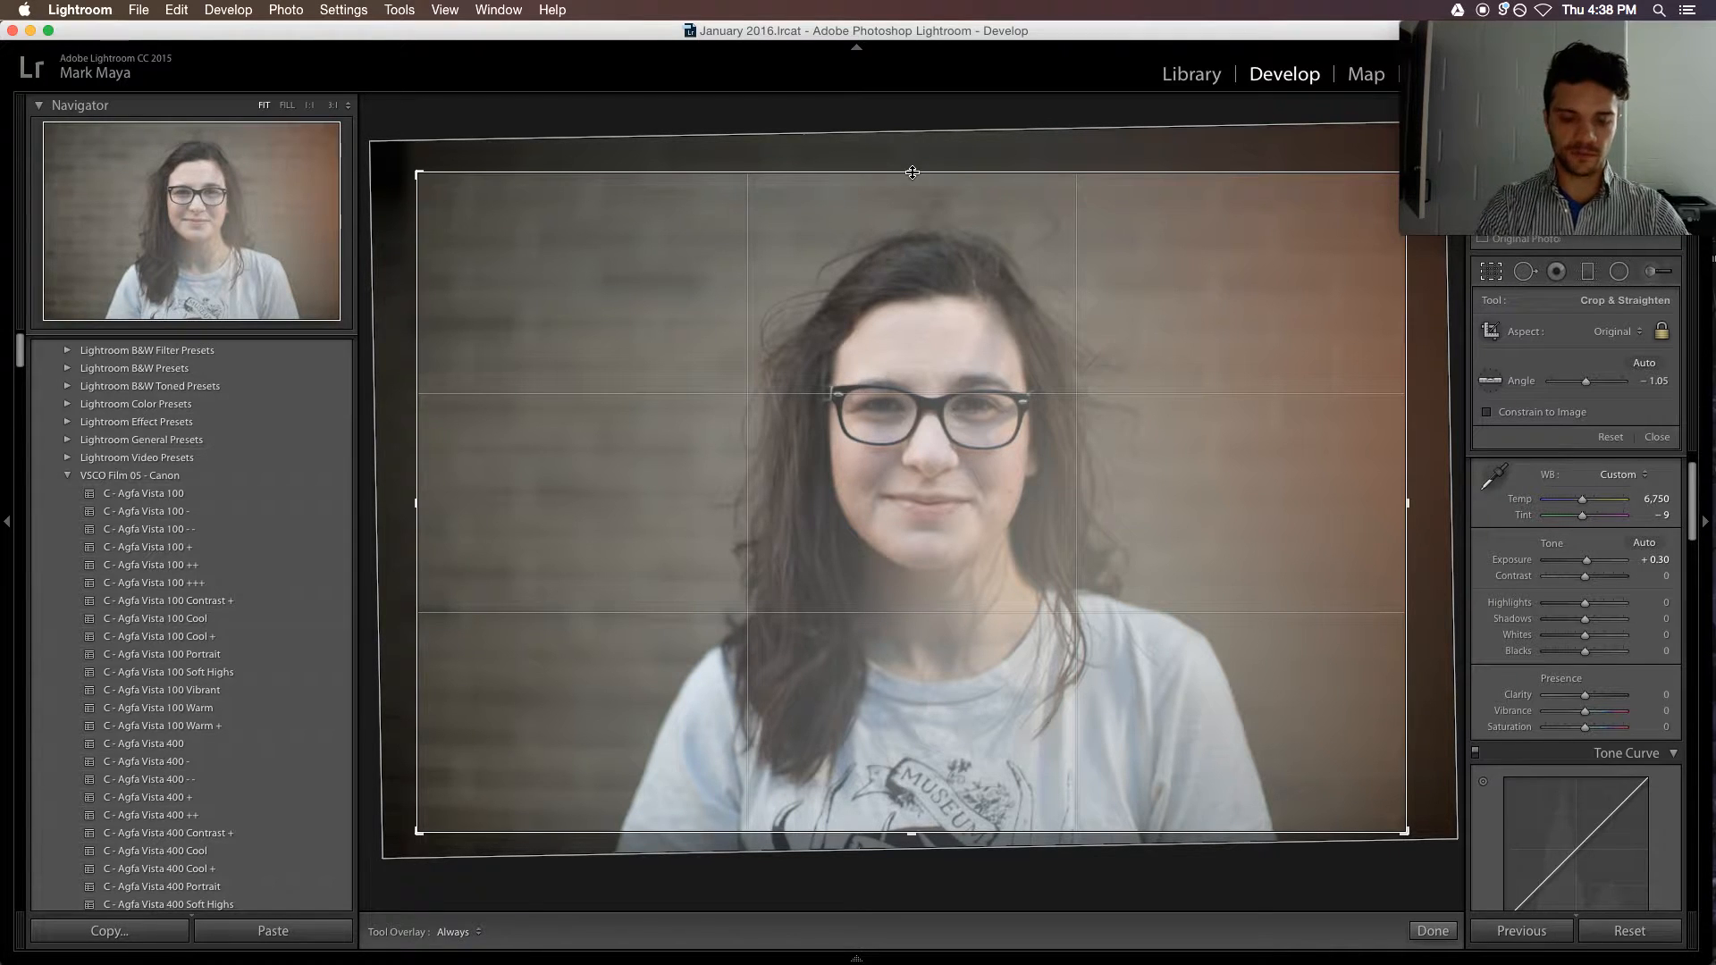
{"action": "key", "text": "r"}
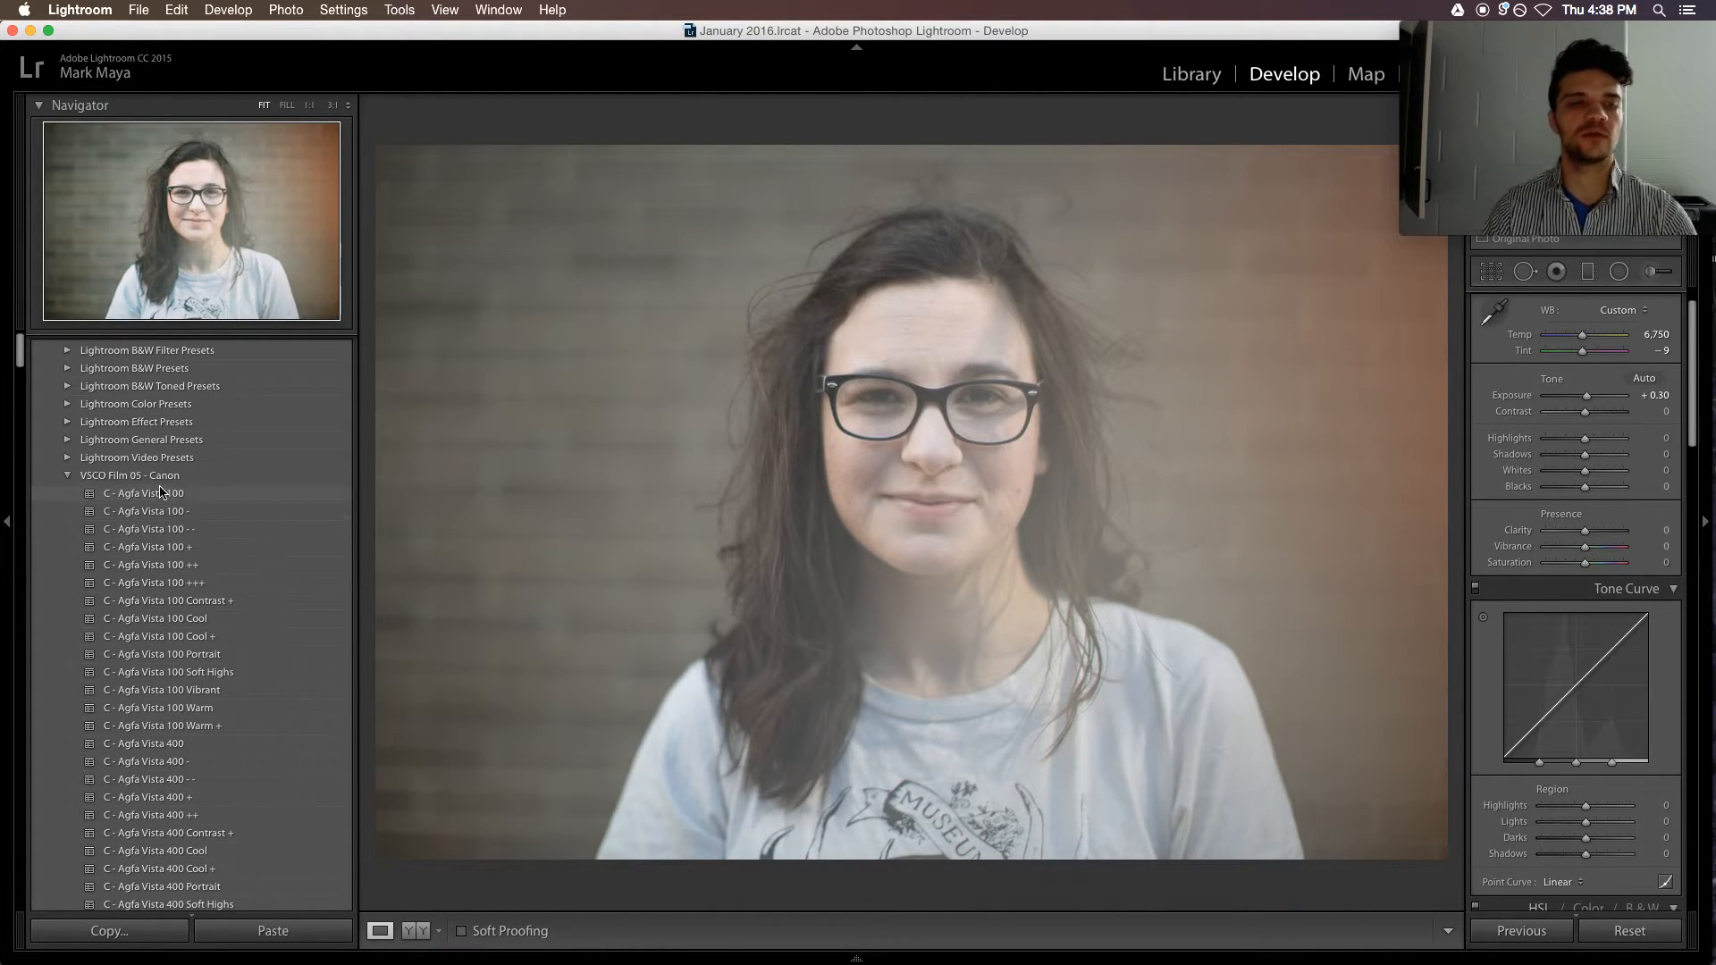
- Apply the VSCO Film 05 - Canon preset C - Agfa Vista 100 - -, and start but cancel a new snapshot
{"action": "scroll", "coordinate": [161, 491], "scroll_direction": "up", "scroll_amount": 2}
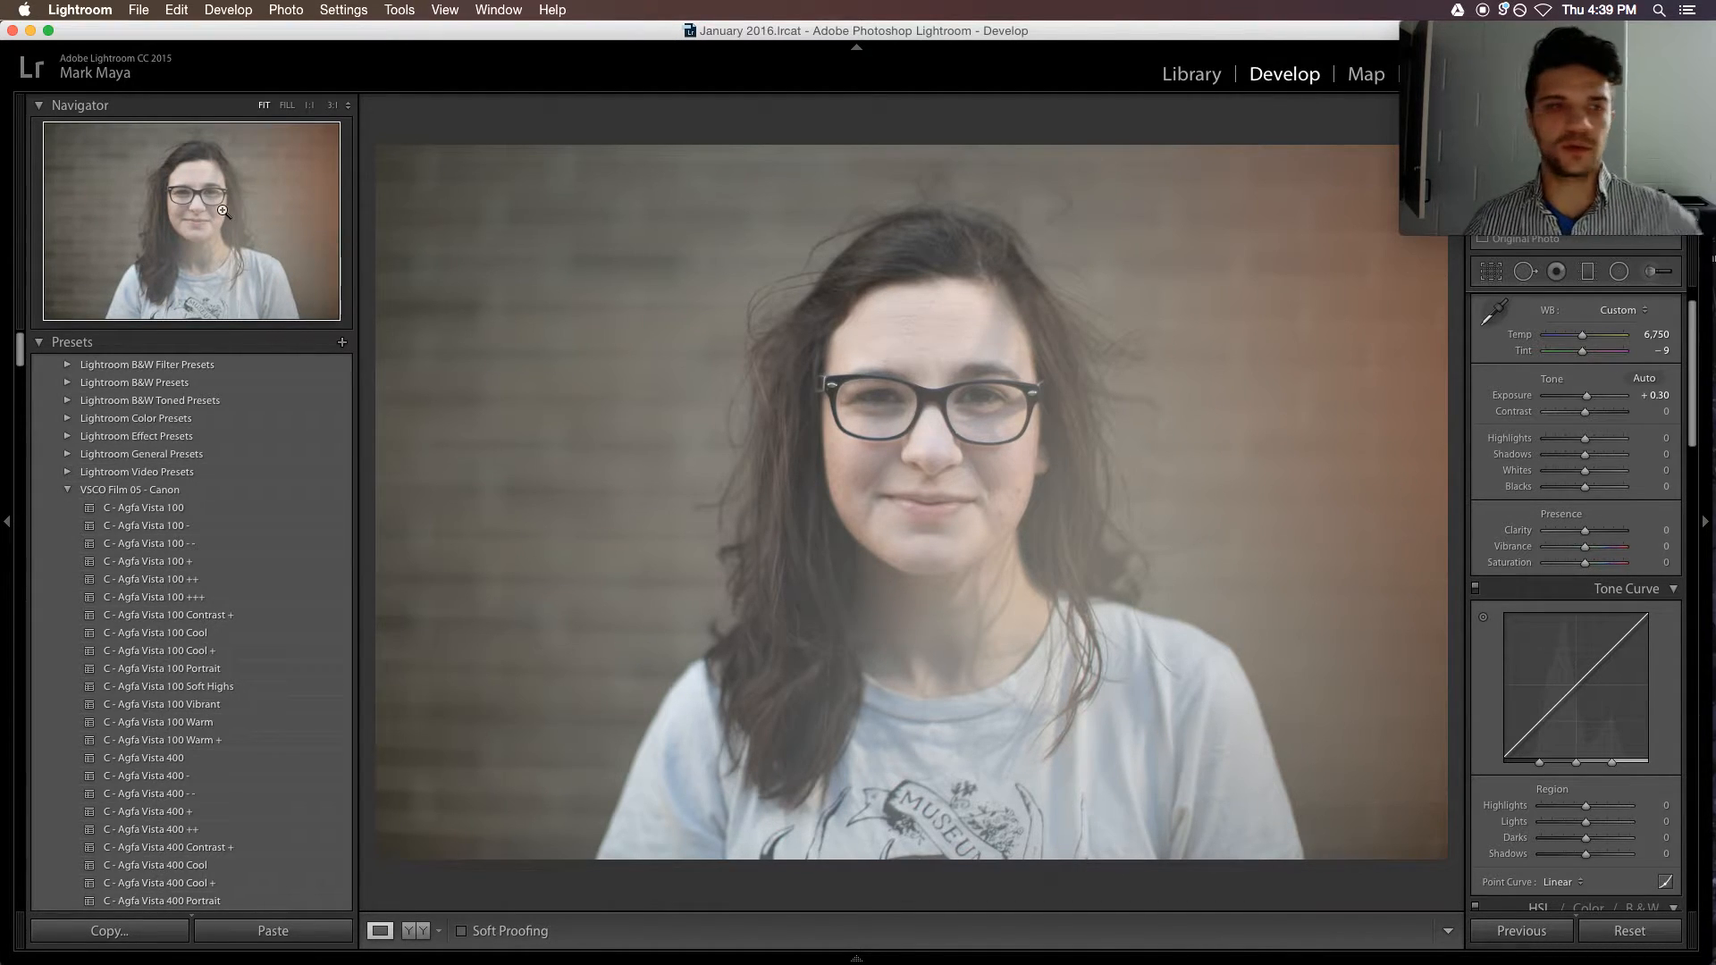
{"action": "left_click", "coordinate": [174, 548]}
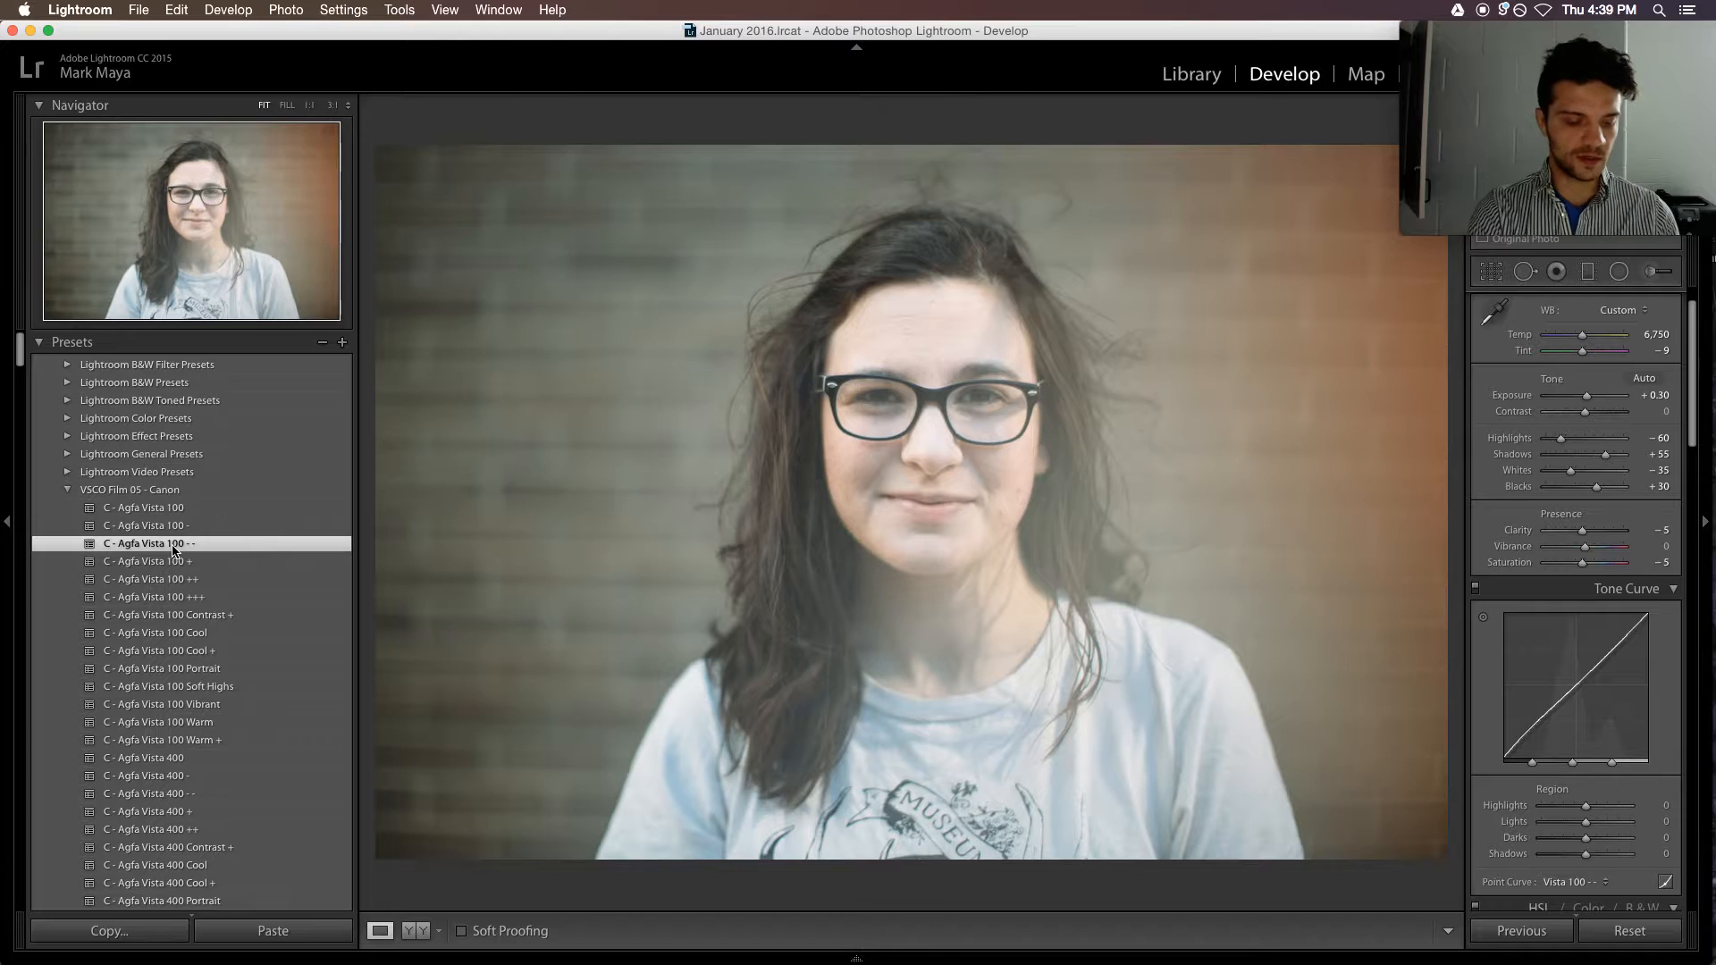
{"action": "key", "text": "super+n"}
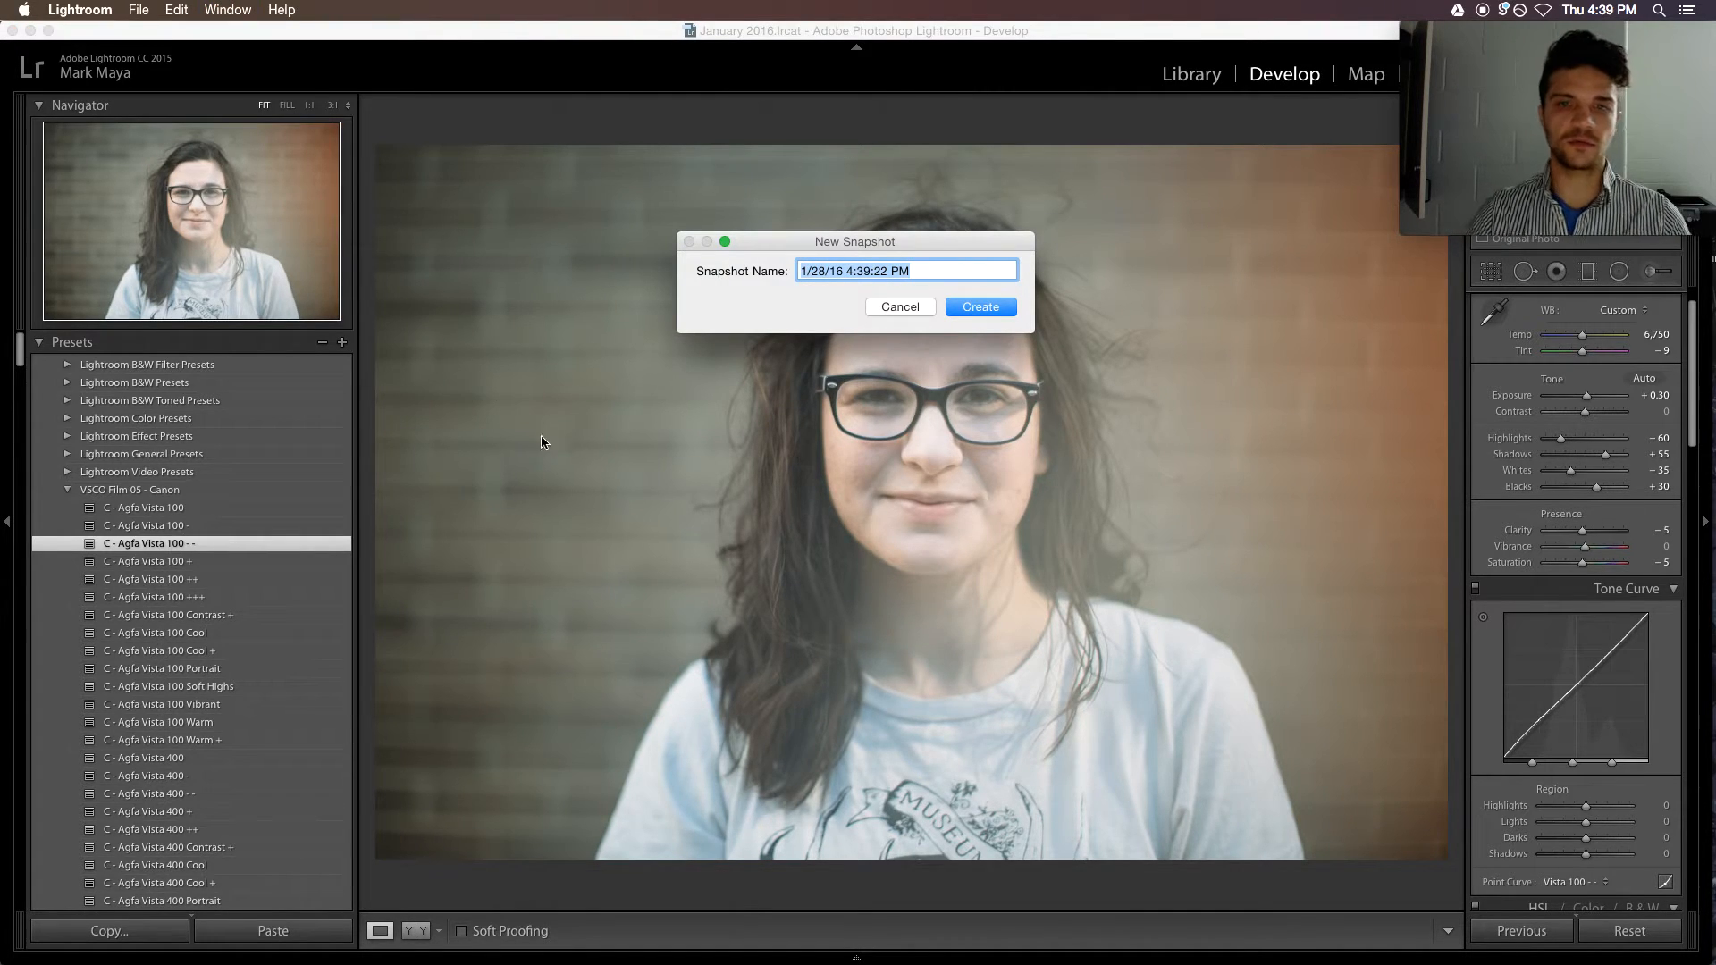
{"action": "left_click", "coordinate": [898, 307]}
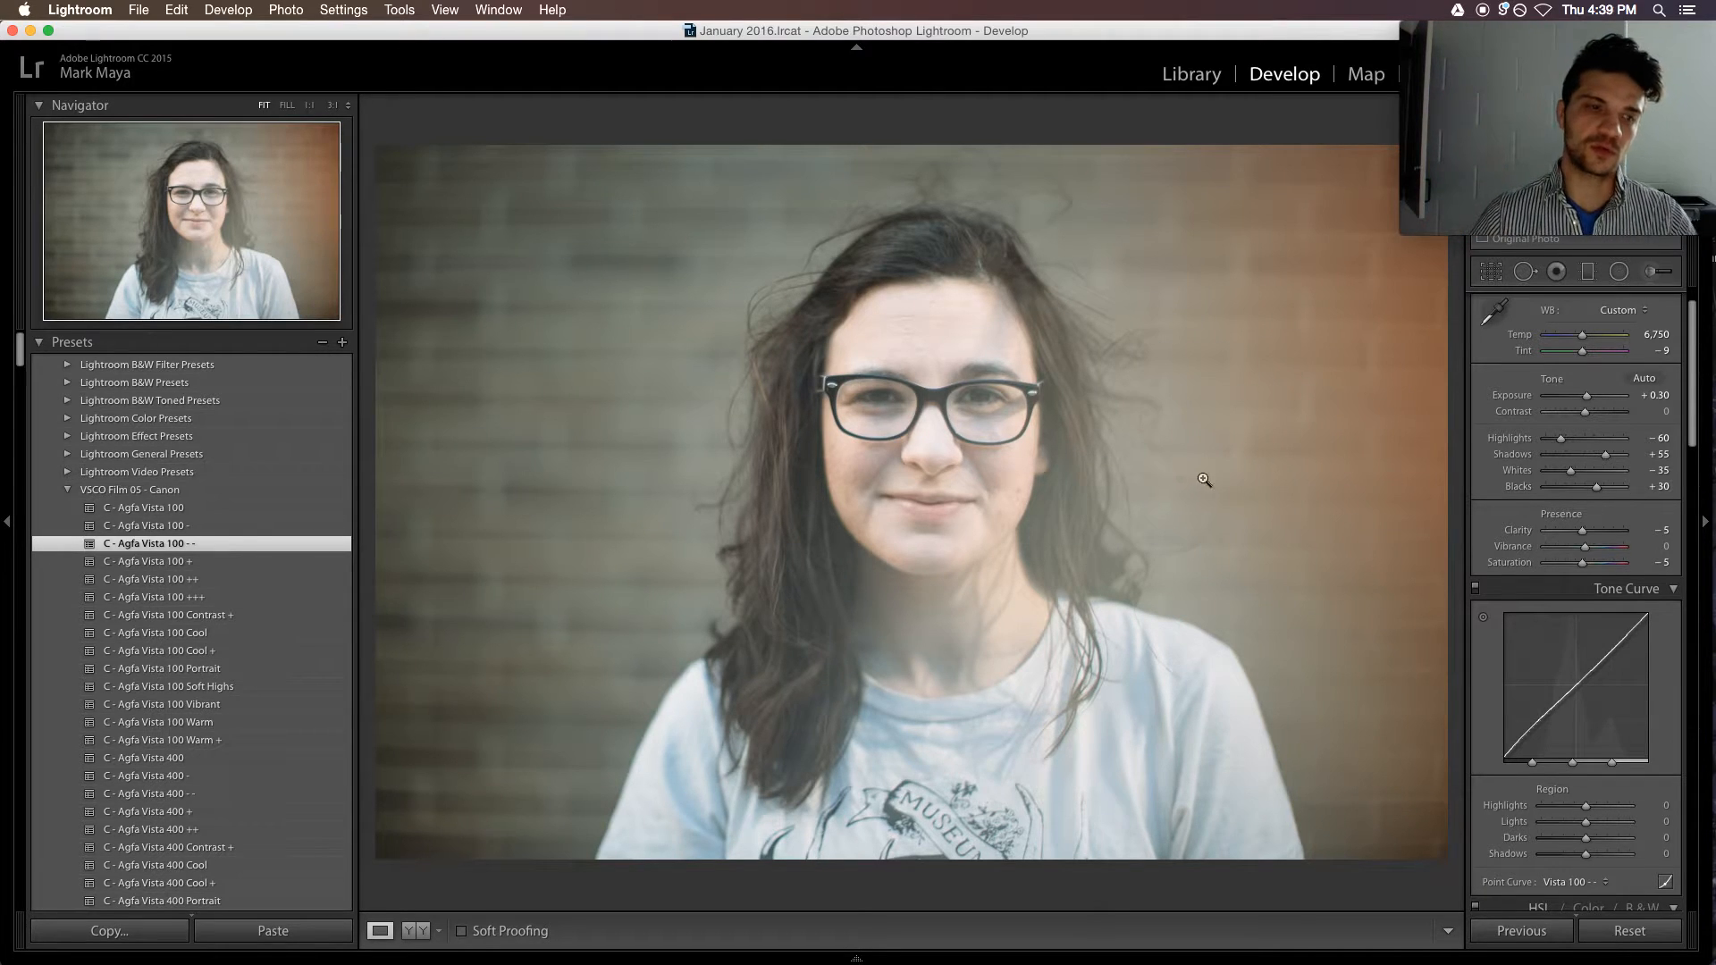
- Apply the preset C - Agfa Vista 400 - - and save the look as a snapshot under the default date-and-time name
{"action": "left_click", "coordinate": [182, 793]}
{"action": "key", "text": "super+n"}
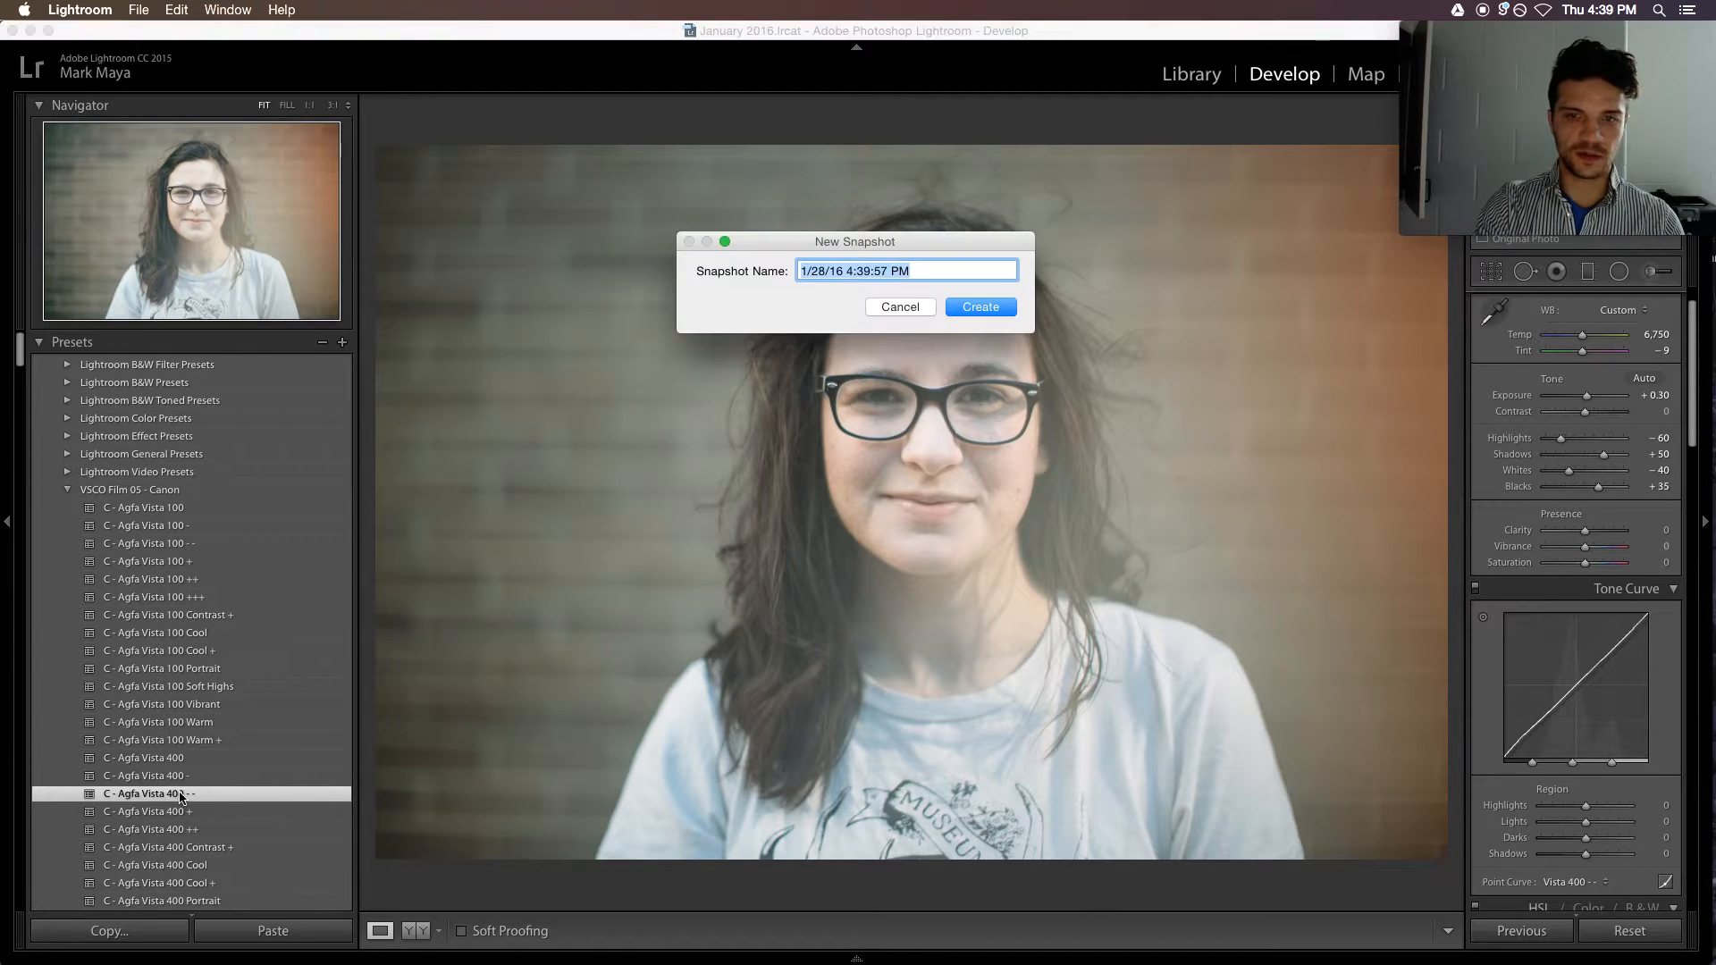
{"action": "key", "text": "Return"}
- Apply the preset C - Agfa Vista 800 Warm + and save it as another snapshot with the default name
{"action": "scroll", "coordinate": [181, 796], "scroll_direction": "down", "scroll_amount": 6}
{"action": "scroll", "coordinate": [157, 702], "scroll_direction": "down", "scroll_amount": 5}
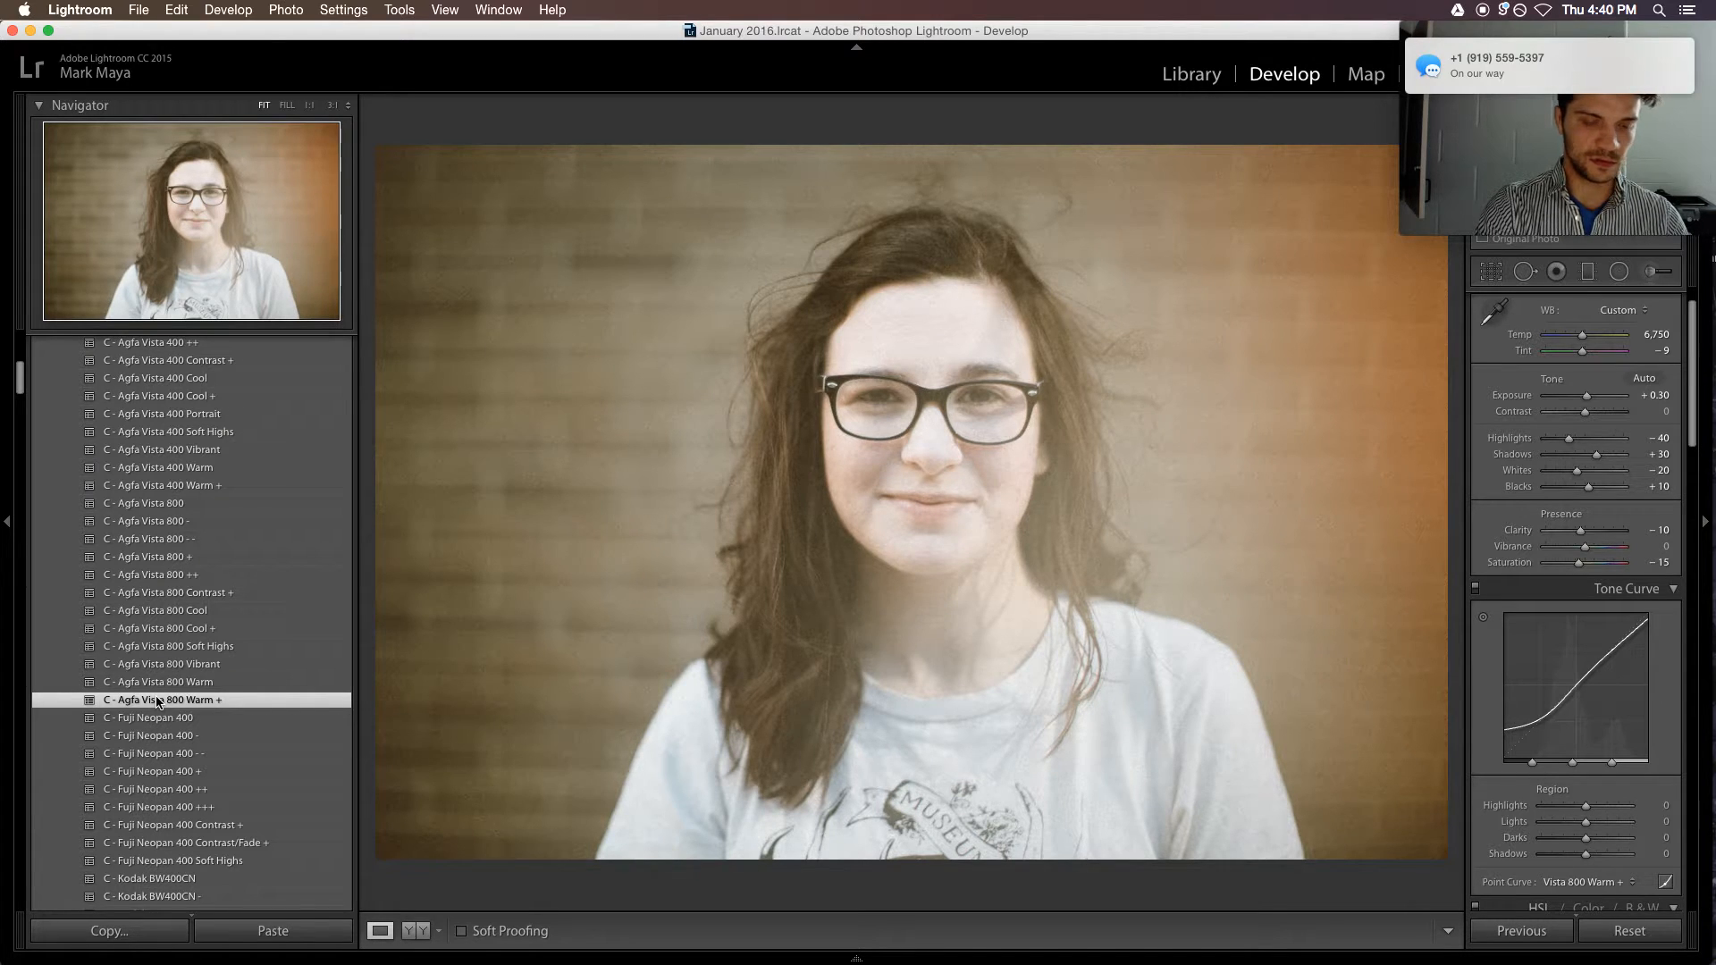
{"action": "key", "text": "super+n"}
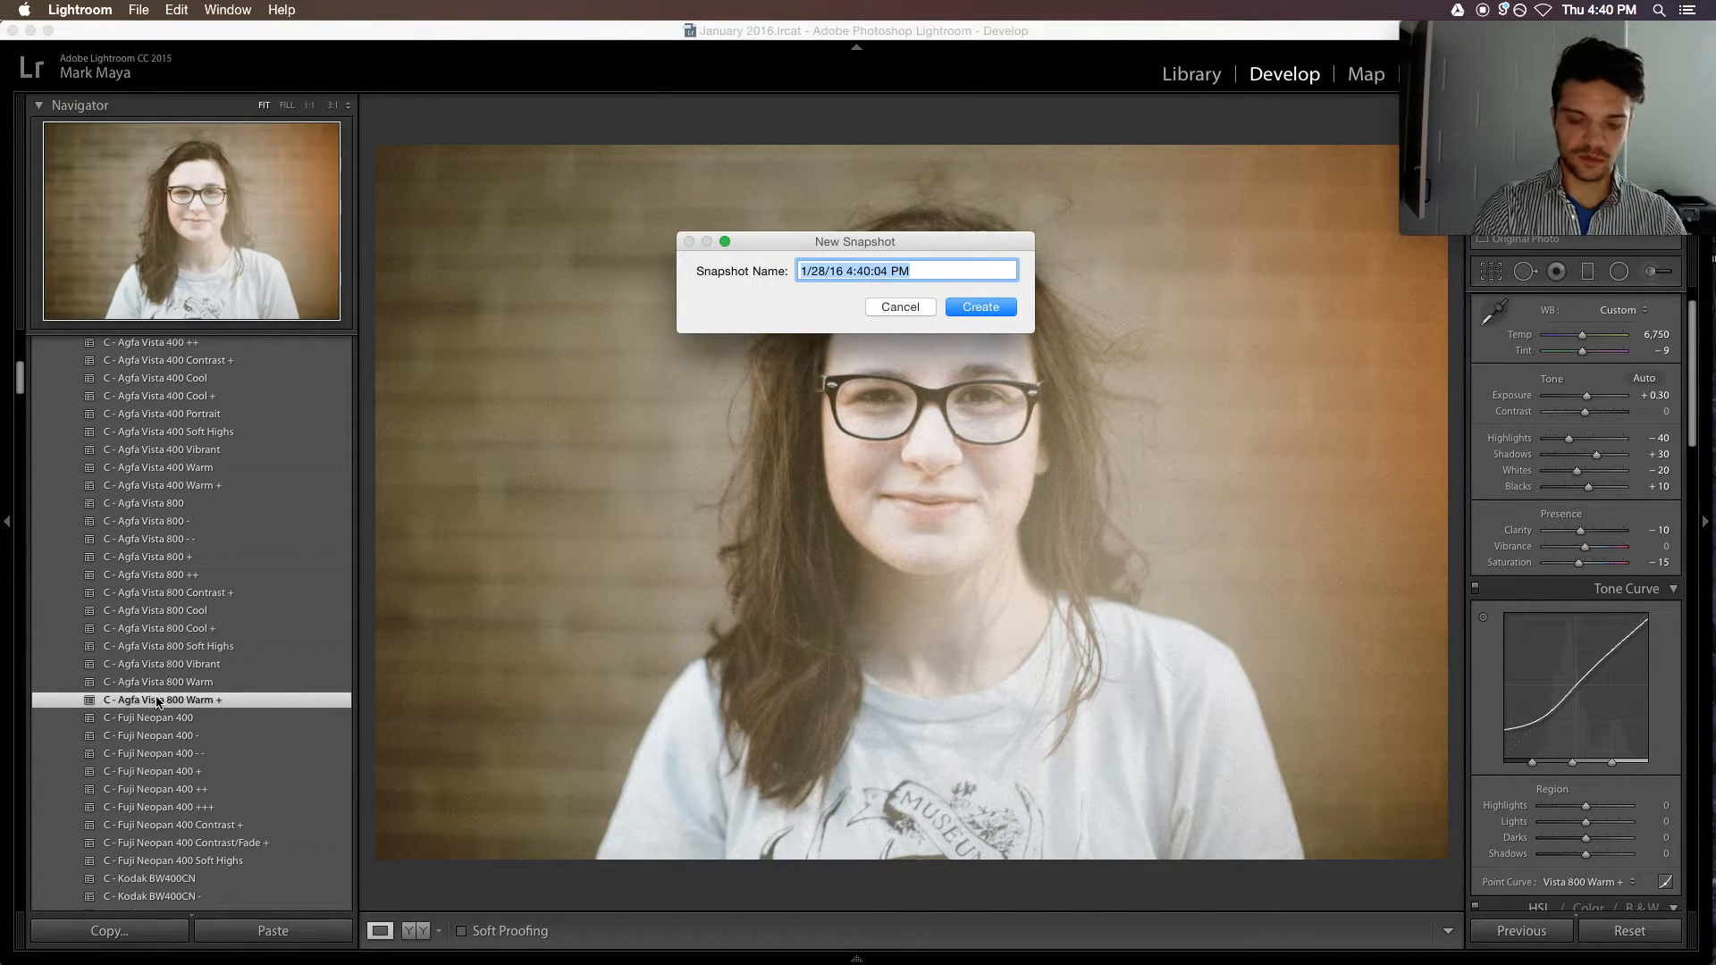
{"action": "key", "text": "Return"}
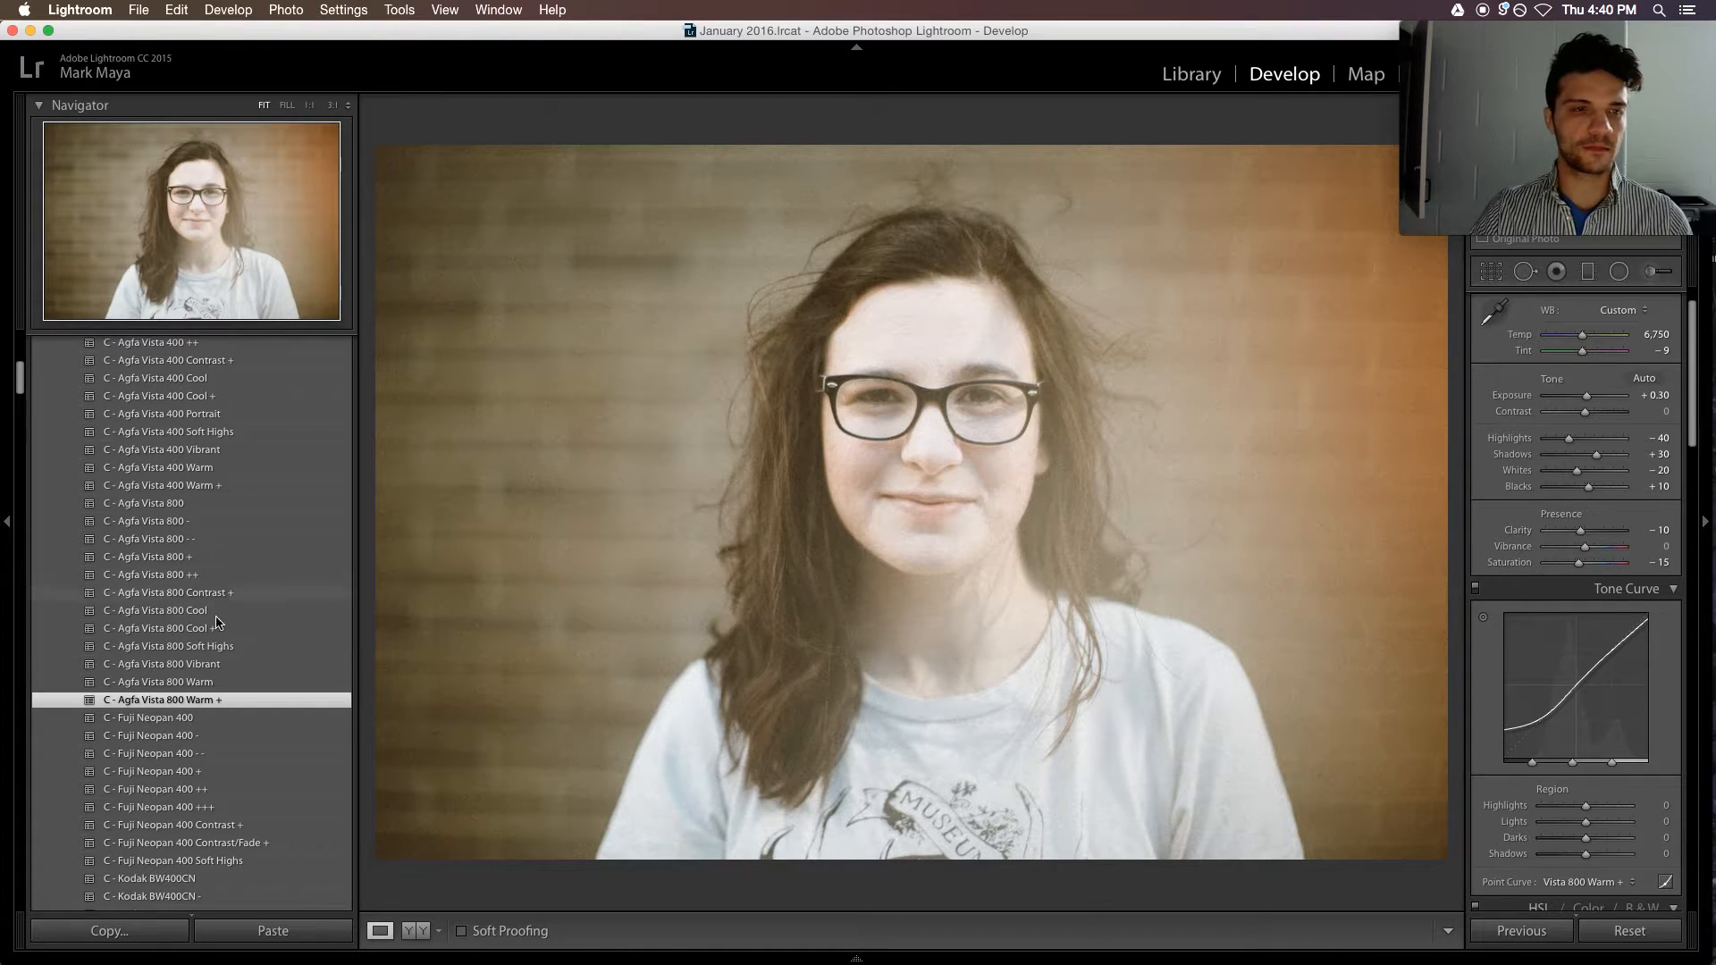
- Restore the snapshot 1/28/16 4:39:57 PM, saved with the Agfa Vista 400 - - preset
{"action": "scroll", "coordinate": [225, 600], "scroll_direction": "down", "scroll_amount": 20}
{"action": "scroll", "coordinate": [123, 762], "scroll_direction": "down", "scroll_amount": 15}
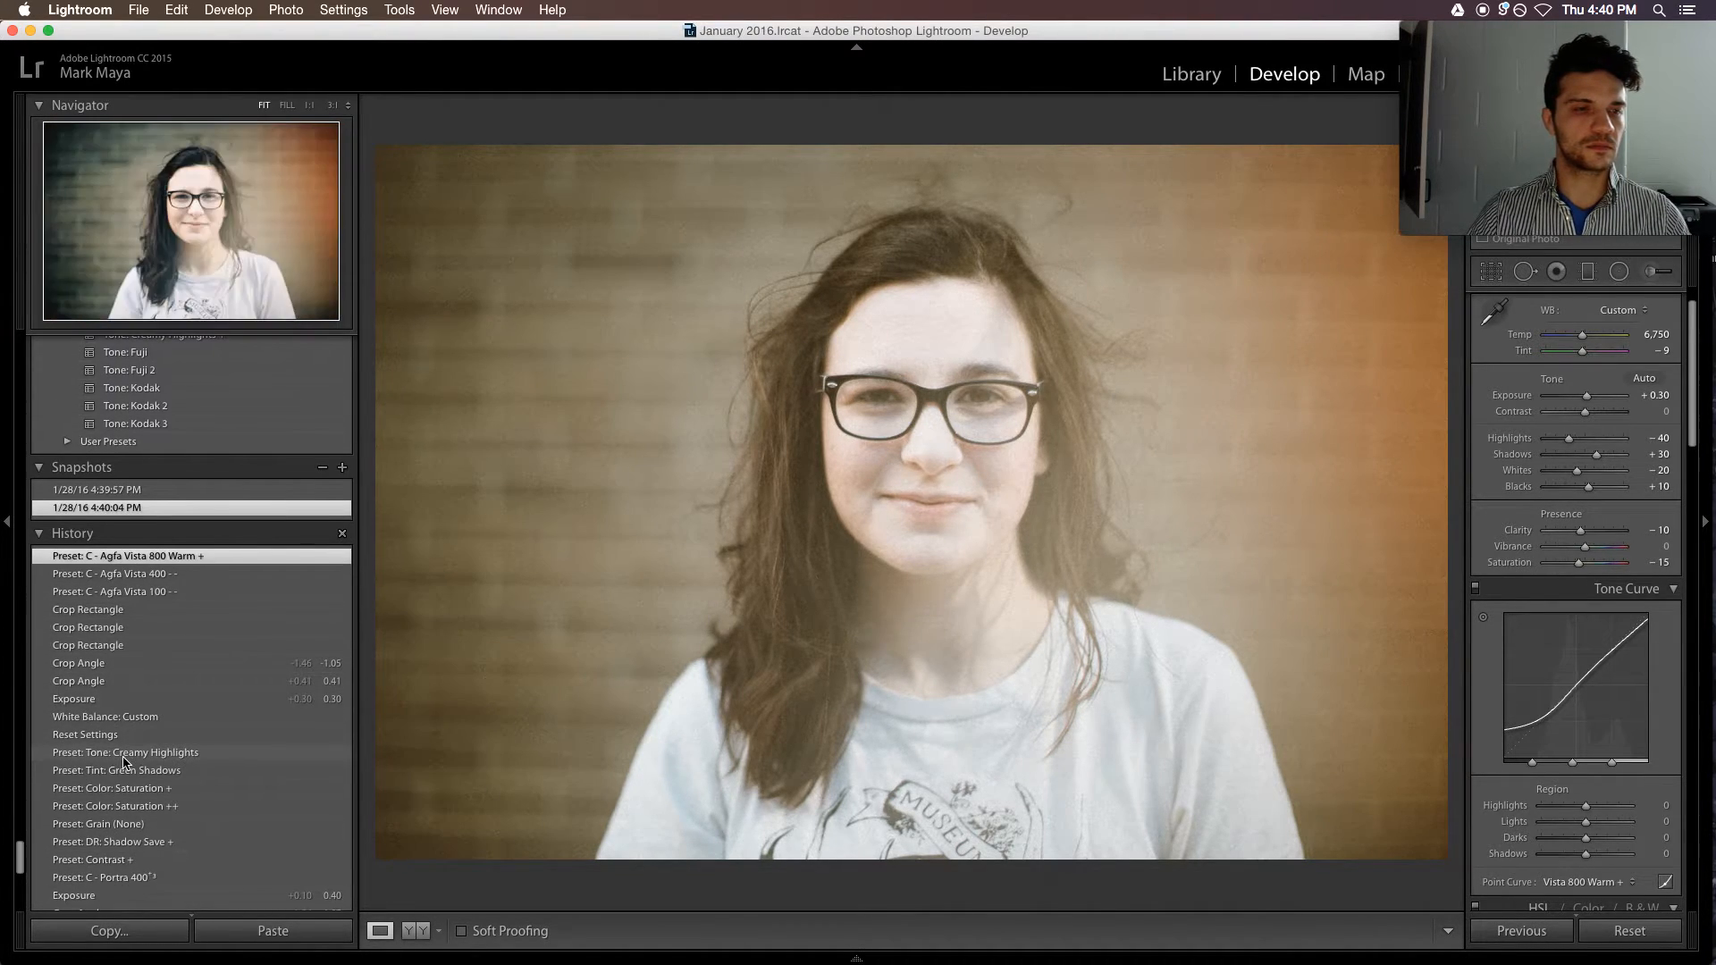
{"action": "scroll", "coordinate": [134, 715], "scroll_direction": "up", "scroll_amount": 10}
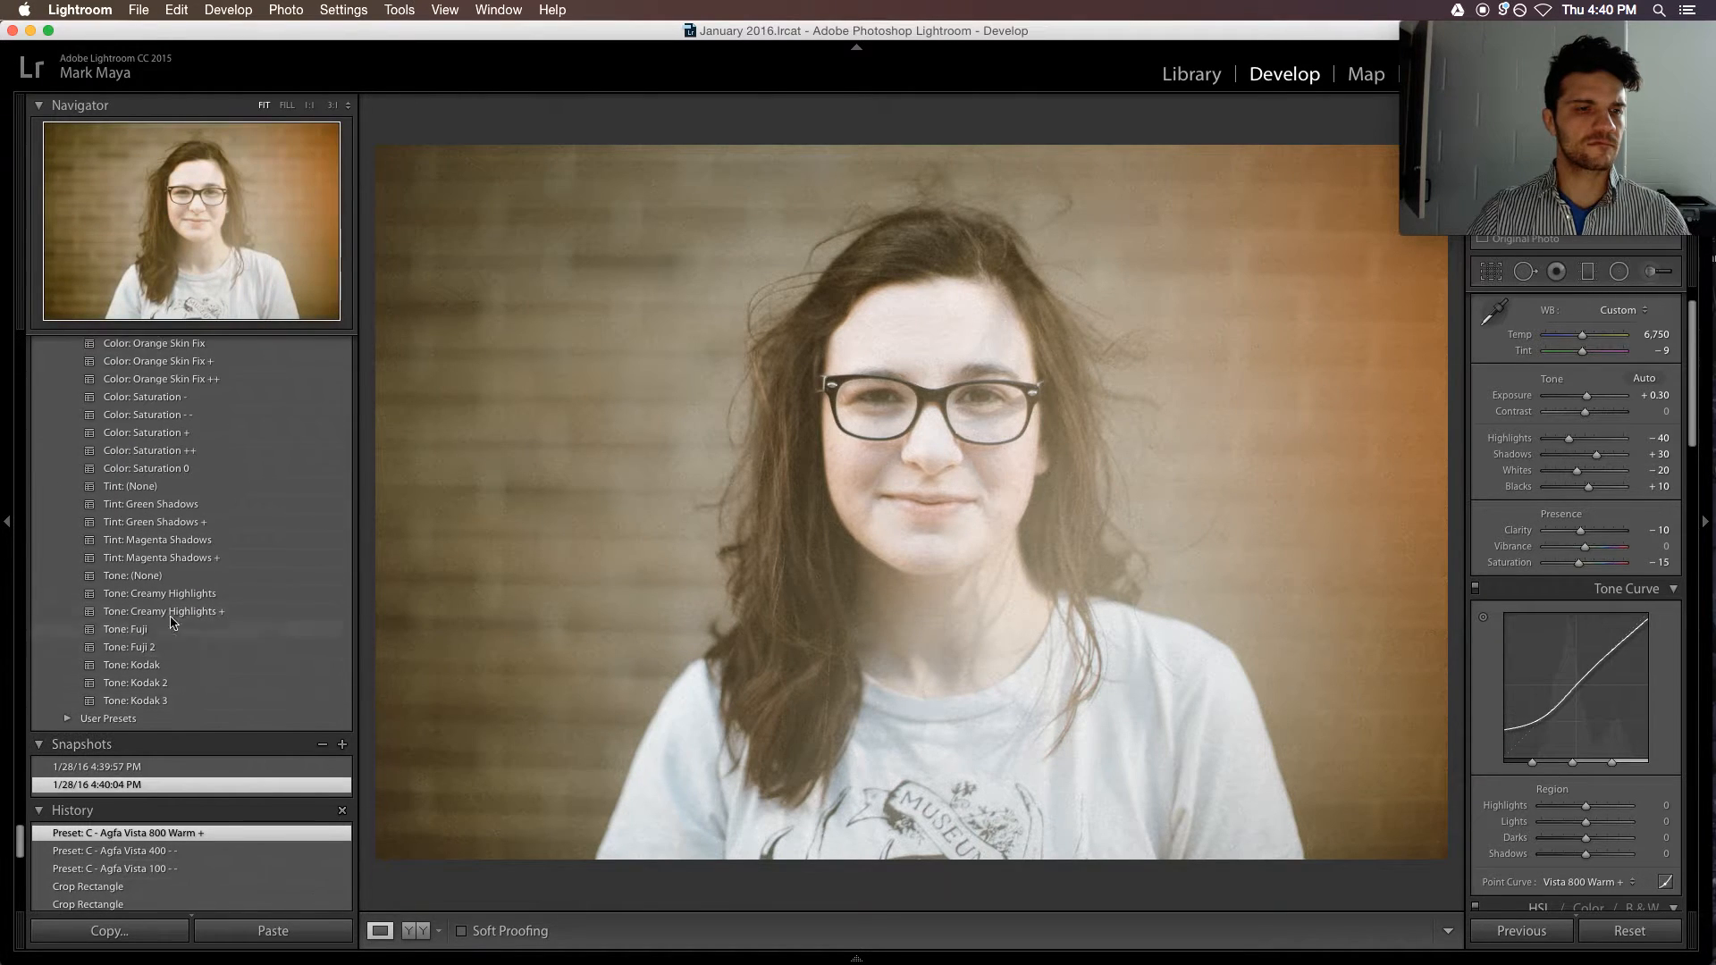
{"action": "scroll", "coordinate": [157, 679], "scroll_direction": "down", "scroll_amount": 4}
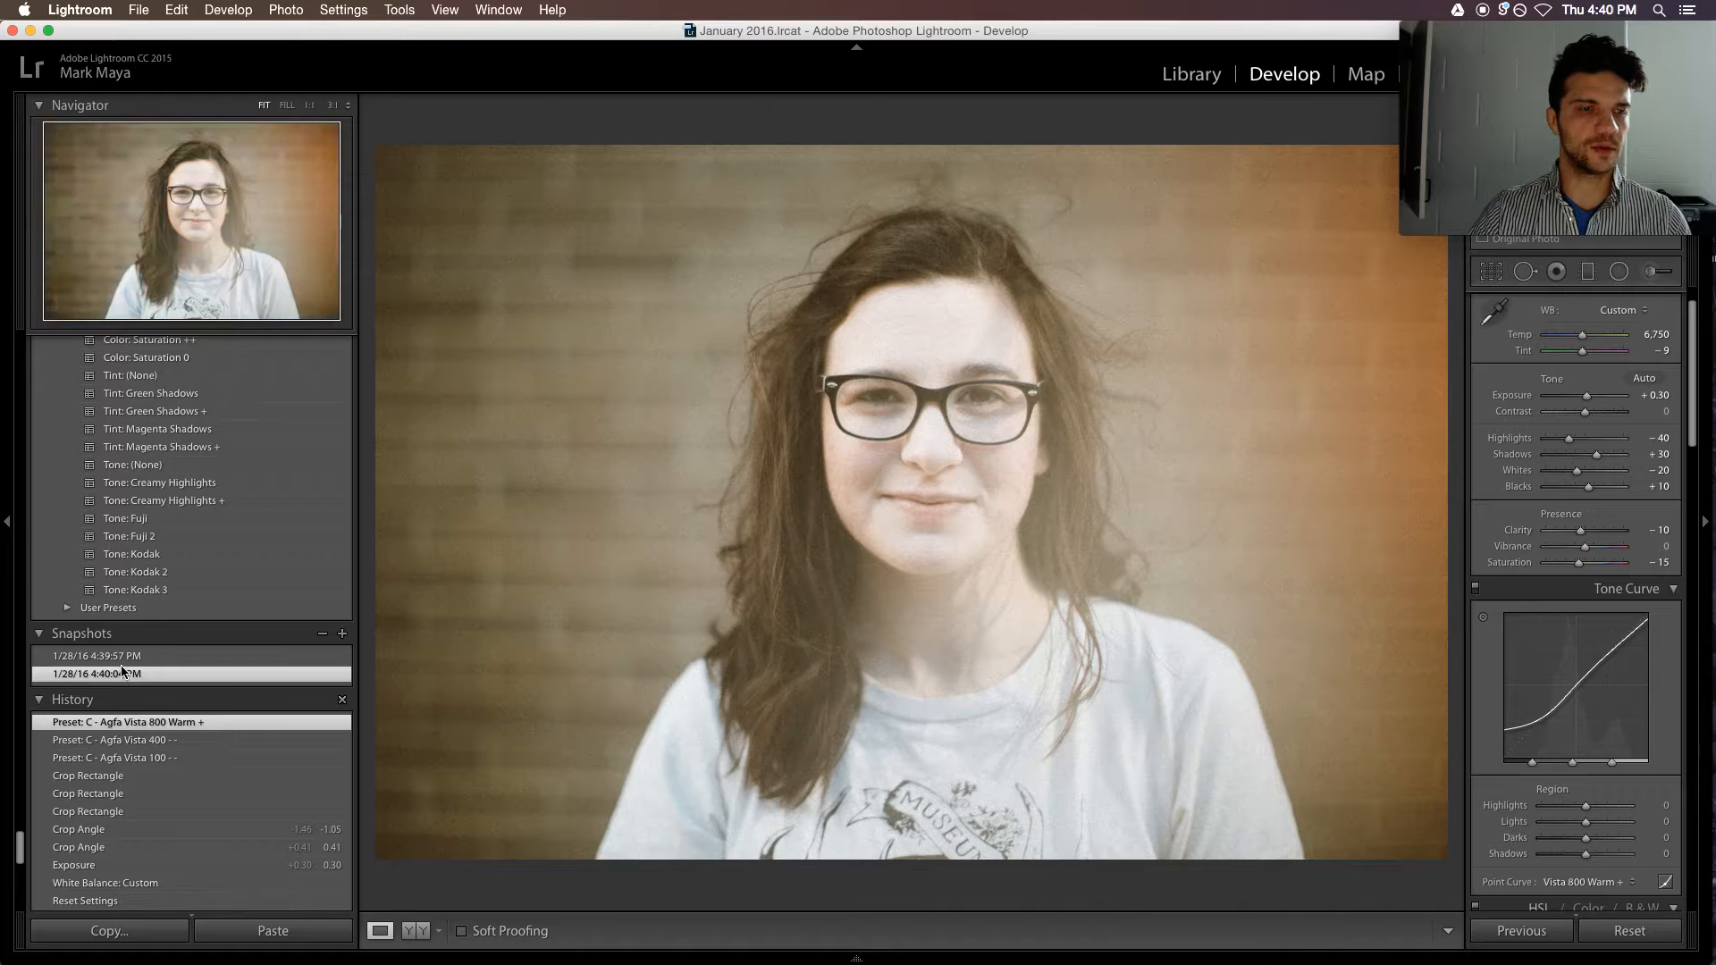
{"action": "left_click", "coordinate": [125, 658]}
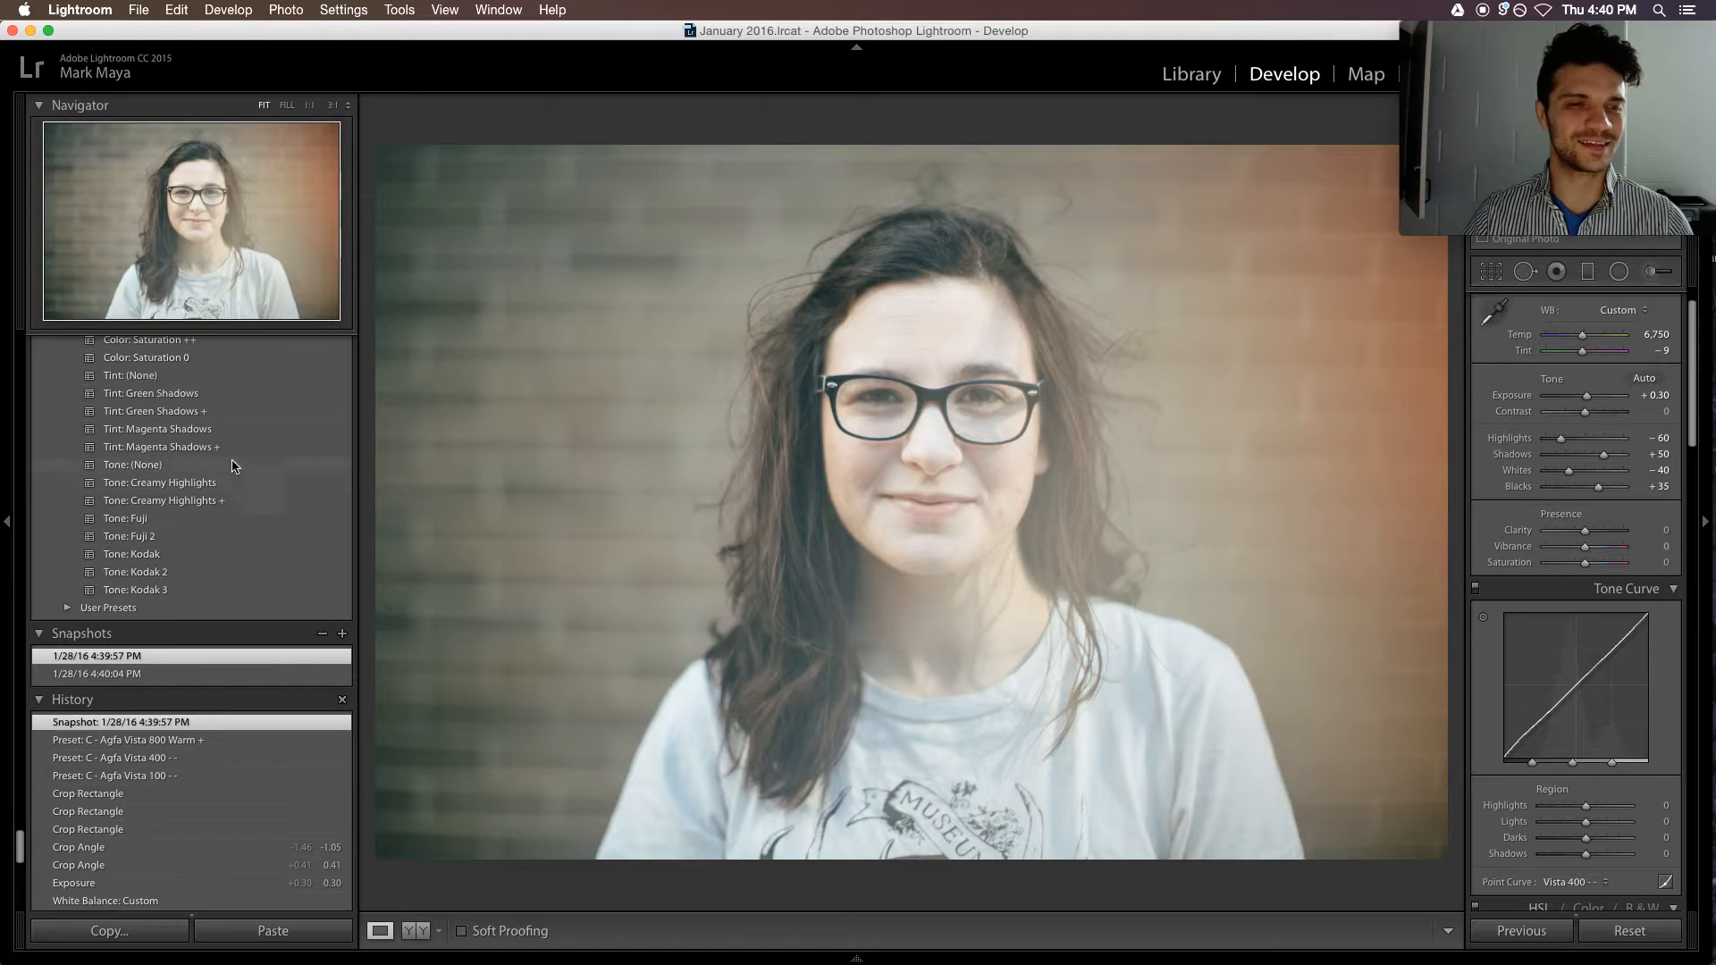
- Look through the preset list and compare the edited photo with its unedited before view
{"action": "scroll", "coordinate": [172, 436], "scroll_direction": "up", "scroll_amount": 2}
{"action": "scroll", "coordinate": [173, 436], "scroll_direction": "up", "scroll_amount": 1}
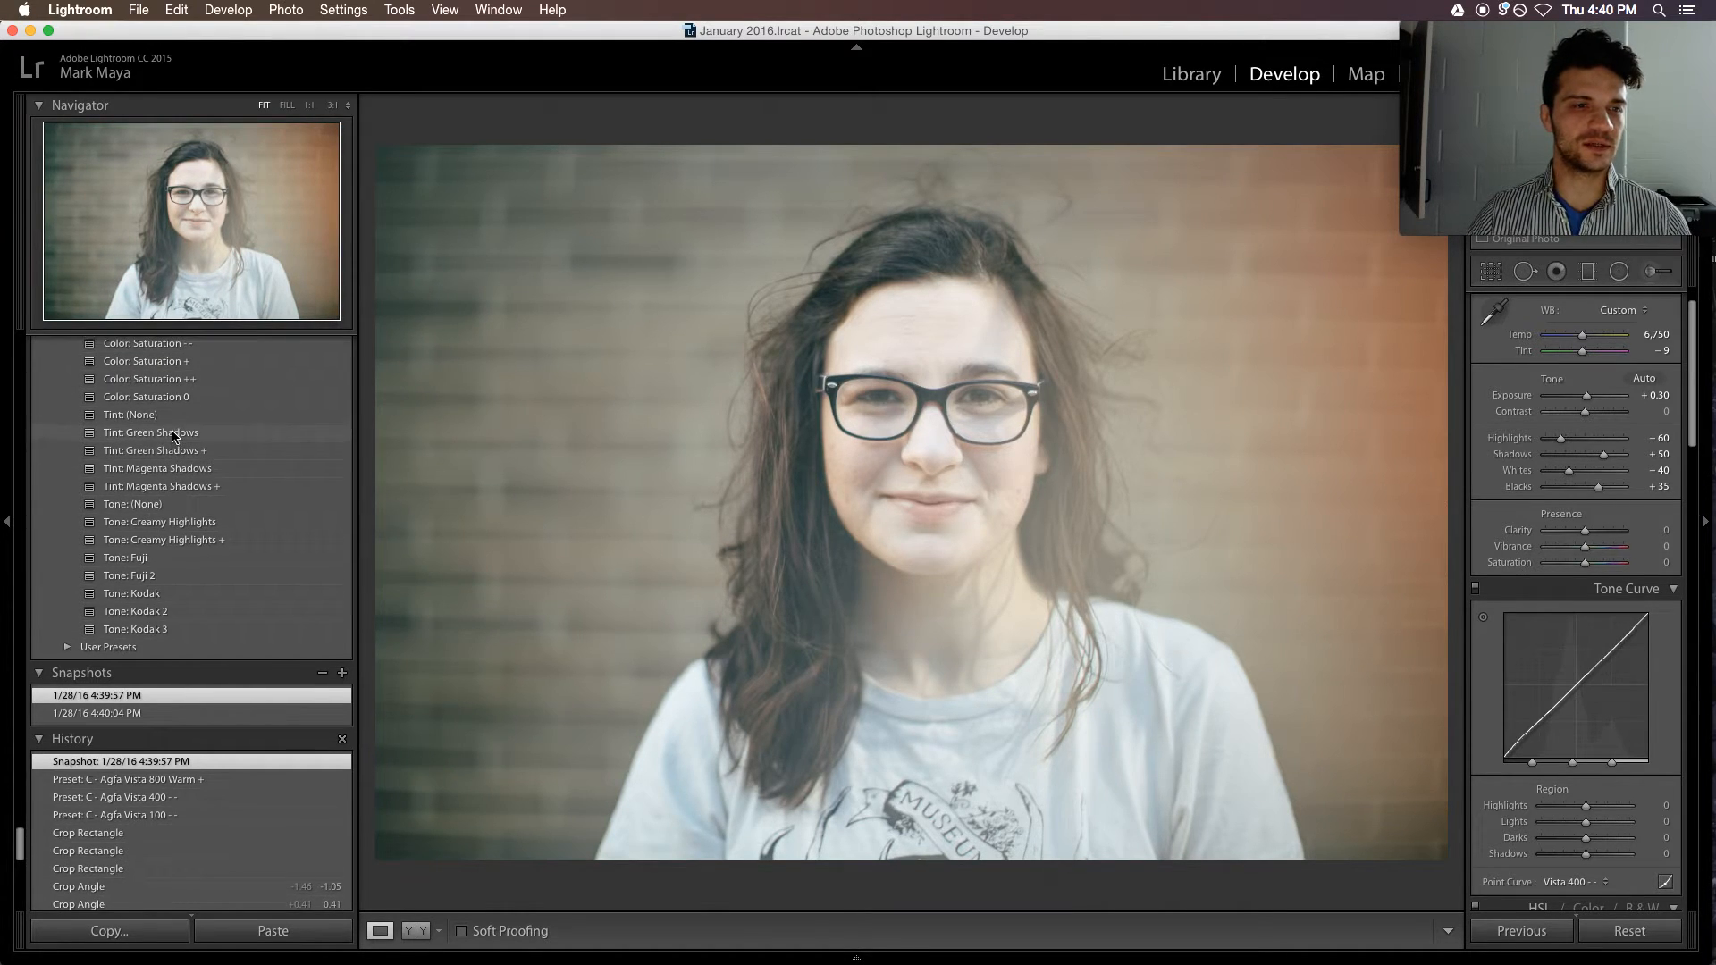
{"action": "scroll", "coordinate": [173, 436], "scroll_direction": "up", "scroll_amount": 3}
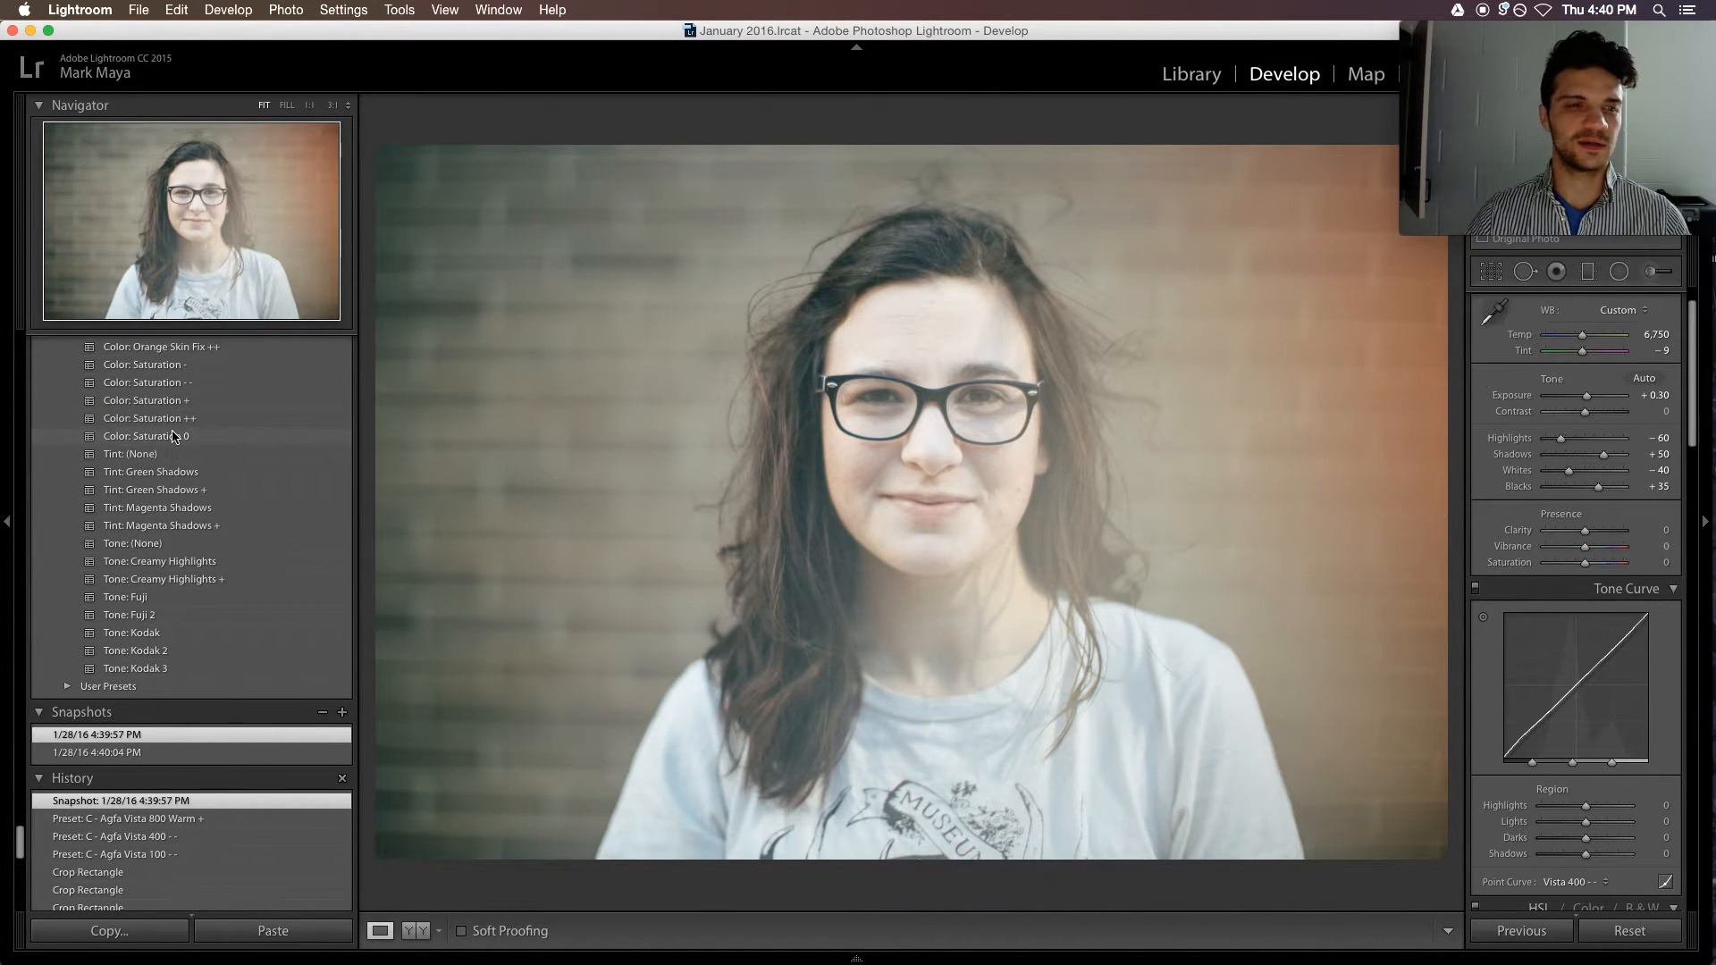
{"action": "scroll", "coordinate": [172, 436], "scroll_direction": "down", "scroll_amount": 20}
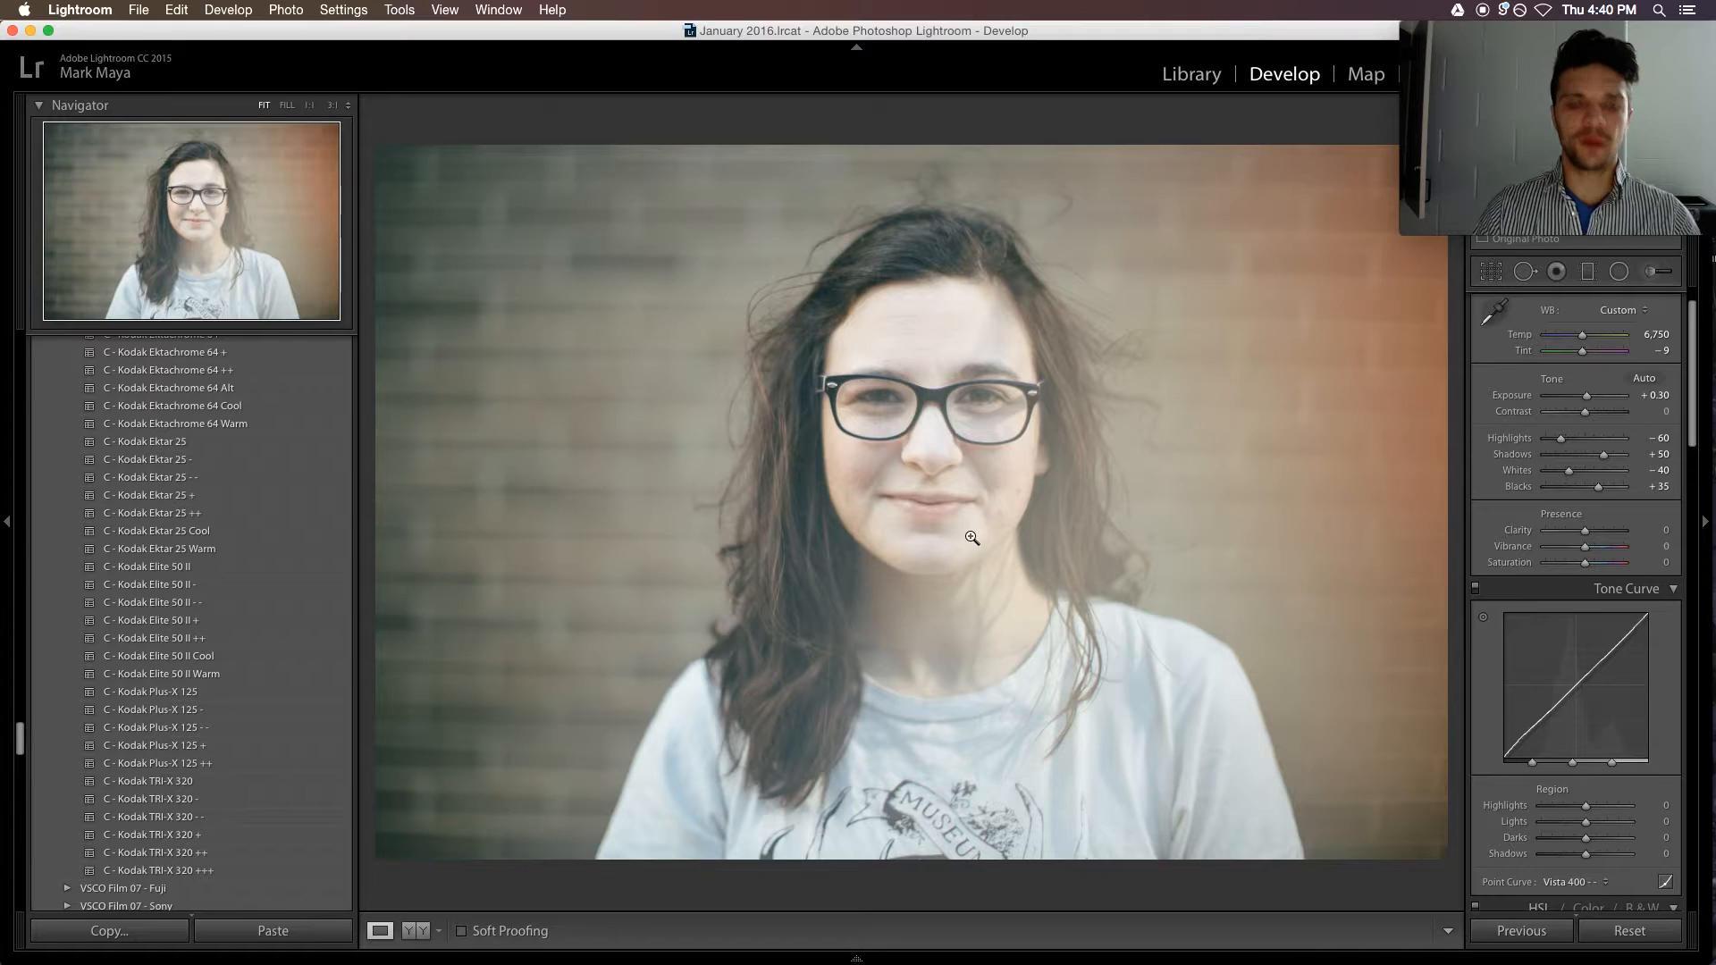
{"action": "key", "text": "backslash"}
{"action": "key", "text": "backslash"}
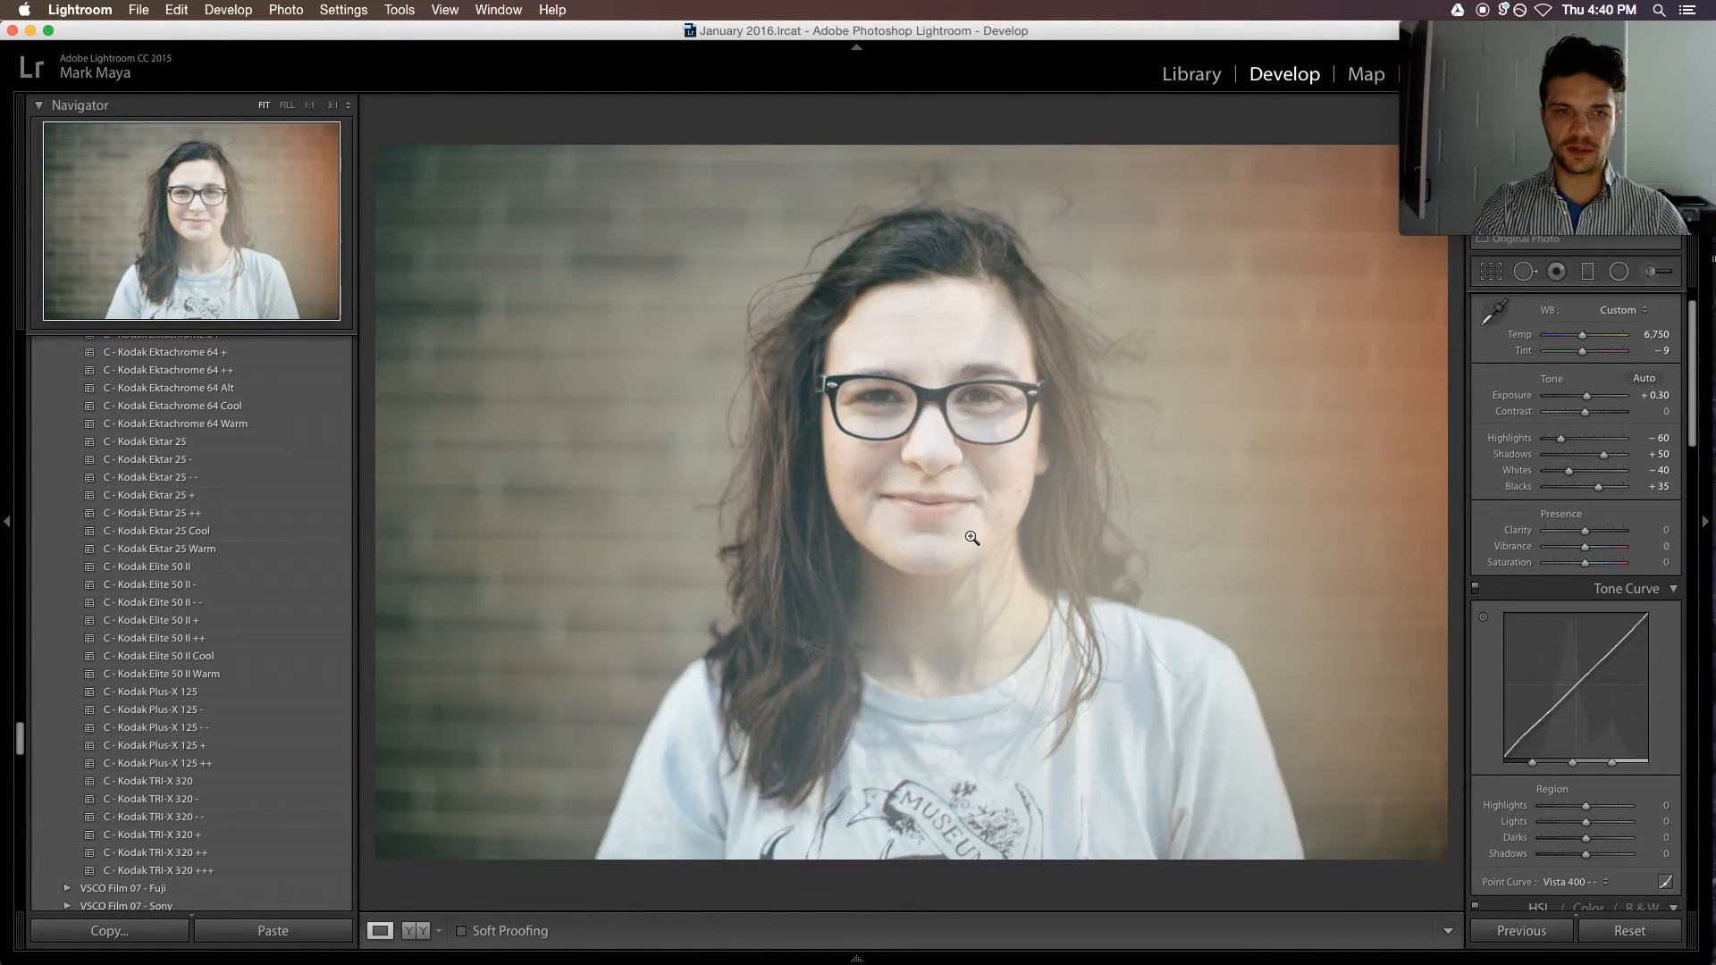
- Compare the photo with its before view and apply the Contrast + preset from the VSCO Film Toolkit
{"action": "key", "text": "backslash"}
{"action": "key", "text": "backslash"}
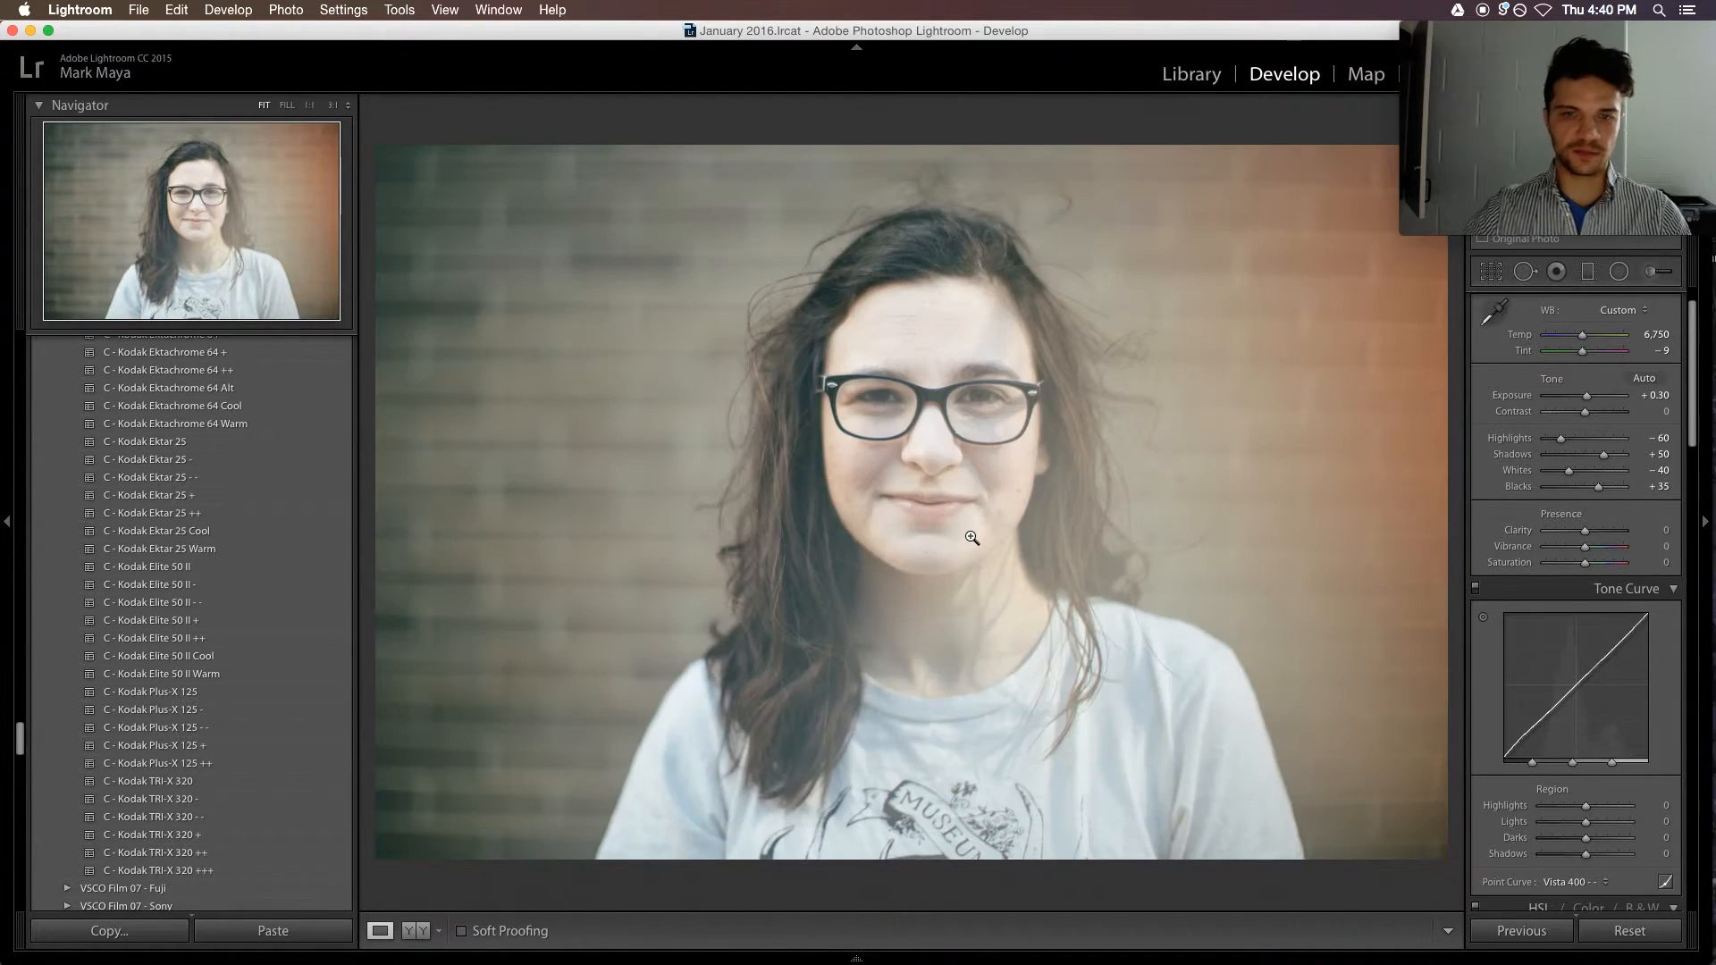
{"action": "scroll", "coordinate": [147, 579], "scroll_direction": "down", "scroll_amount": 12}
{"action": "scroll", "coordinate": [147, 578], "scroll_direction": "up", "scroll_amount": 12}
{"action": "scroll", "coordinate": [147, 578], "scroll_direction": "down", "scroll_amount": 10}
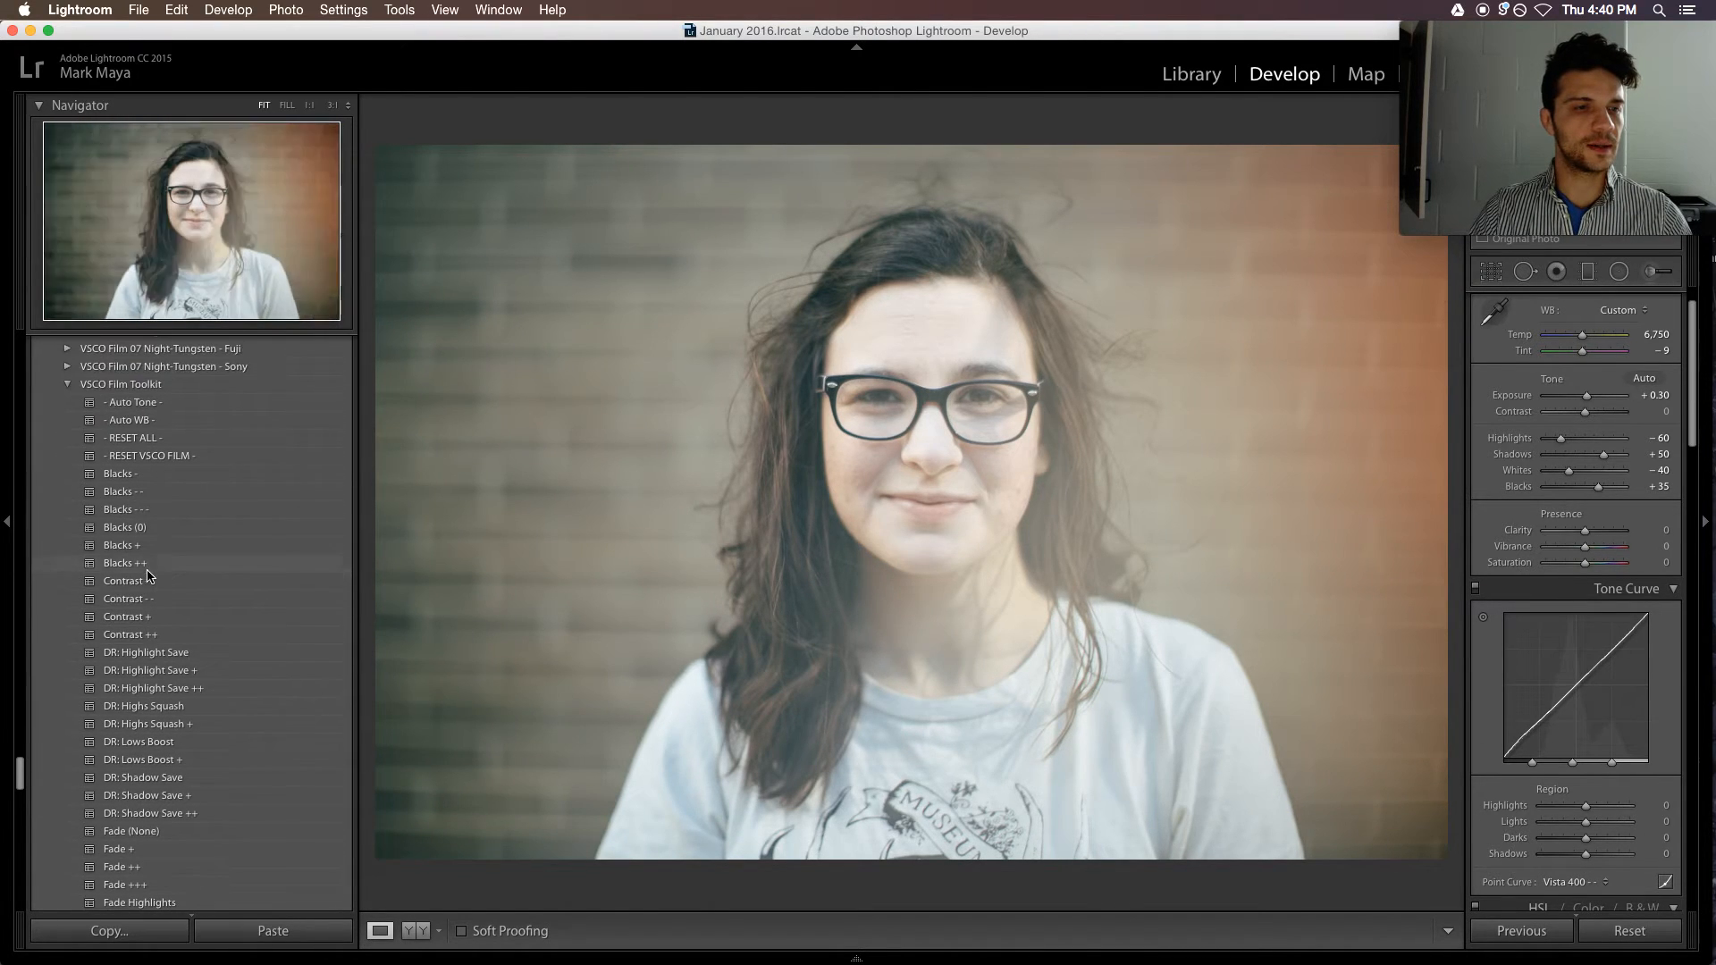
{"action": "left_click", "coordinate": [141, 616]}
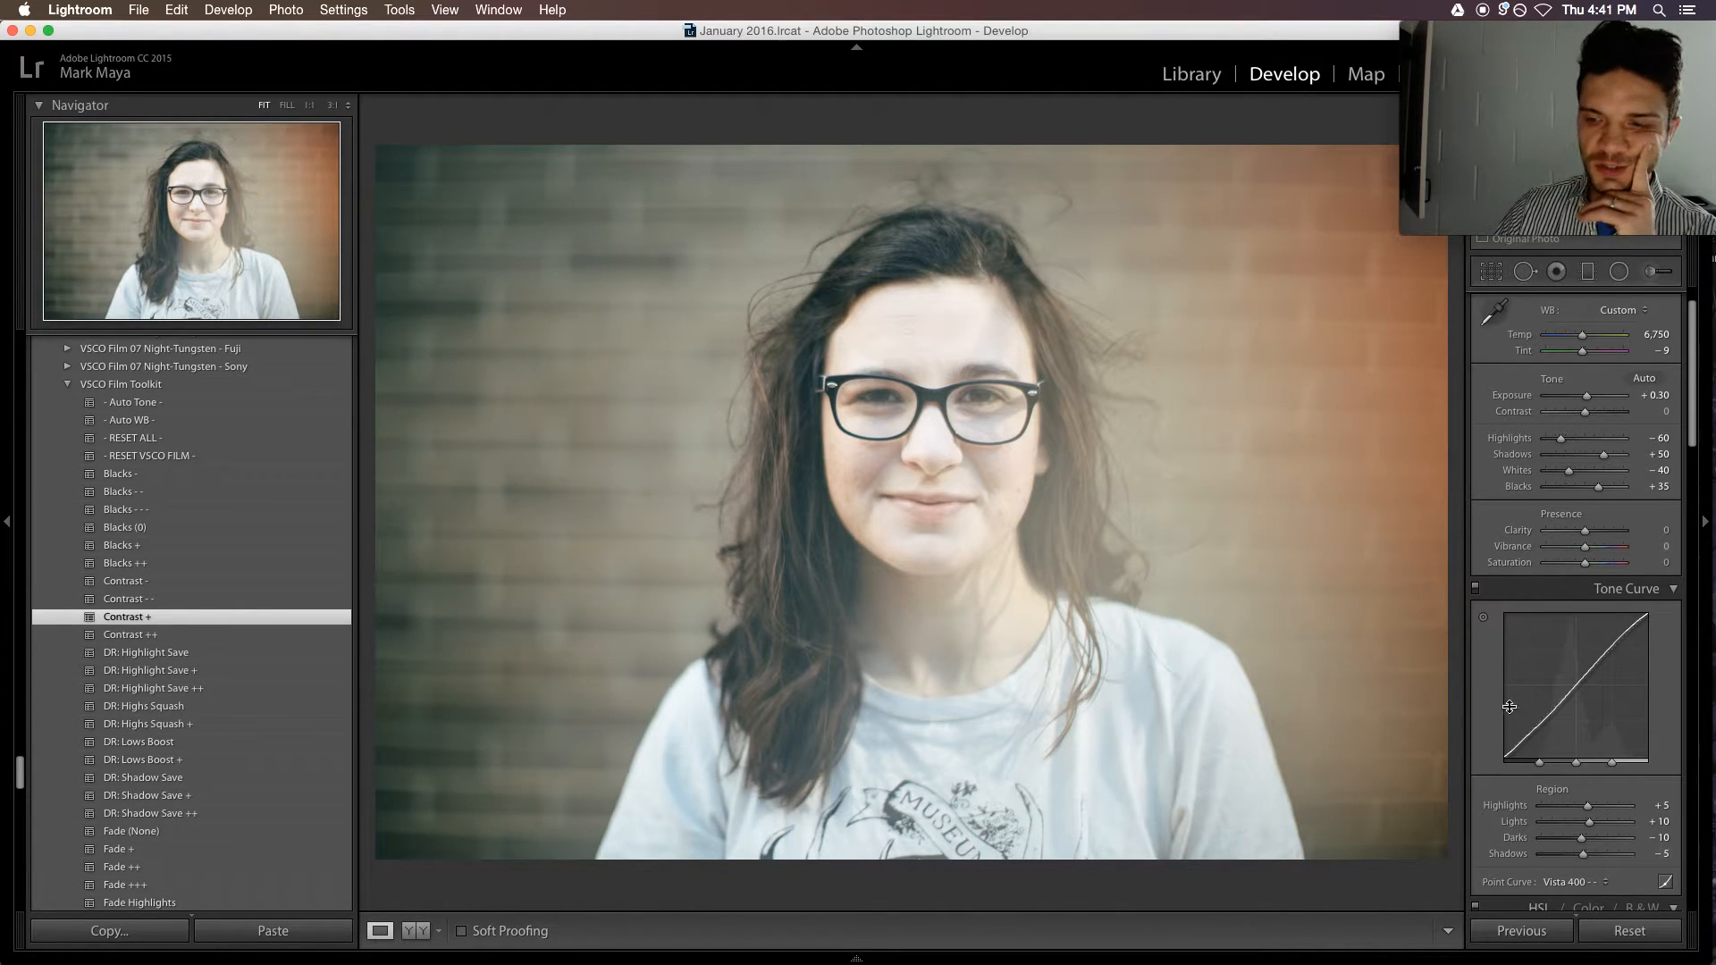
- Set the tone curve's Darks to -15, comparing the photo with and without the change
{"action": "scroll", "coordinate": [1604, 802], "scroll_direction": "down", "scroll_amount": 2}
{"action": "scroll", "coordinate": [1604, 801], "scroll_direction": "down", "scroll_amount": 3}
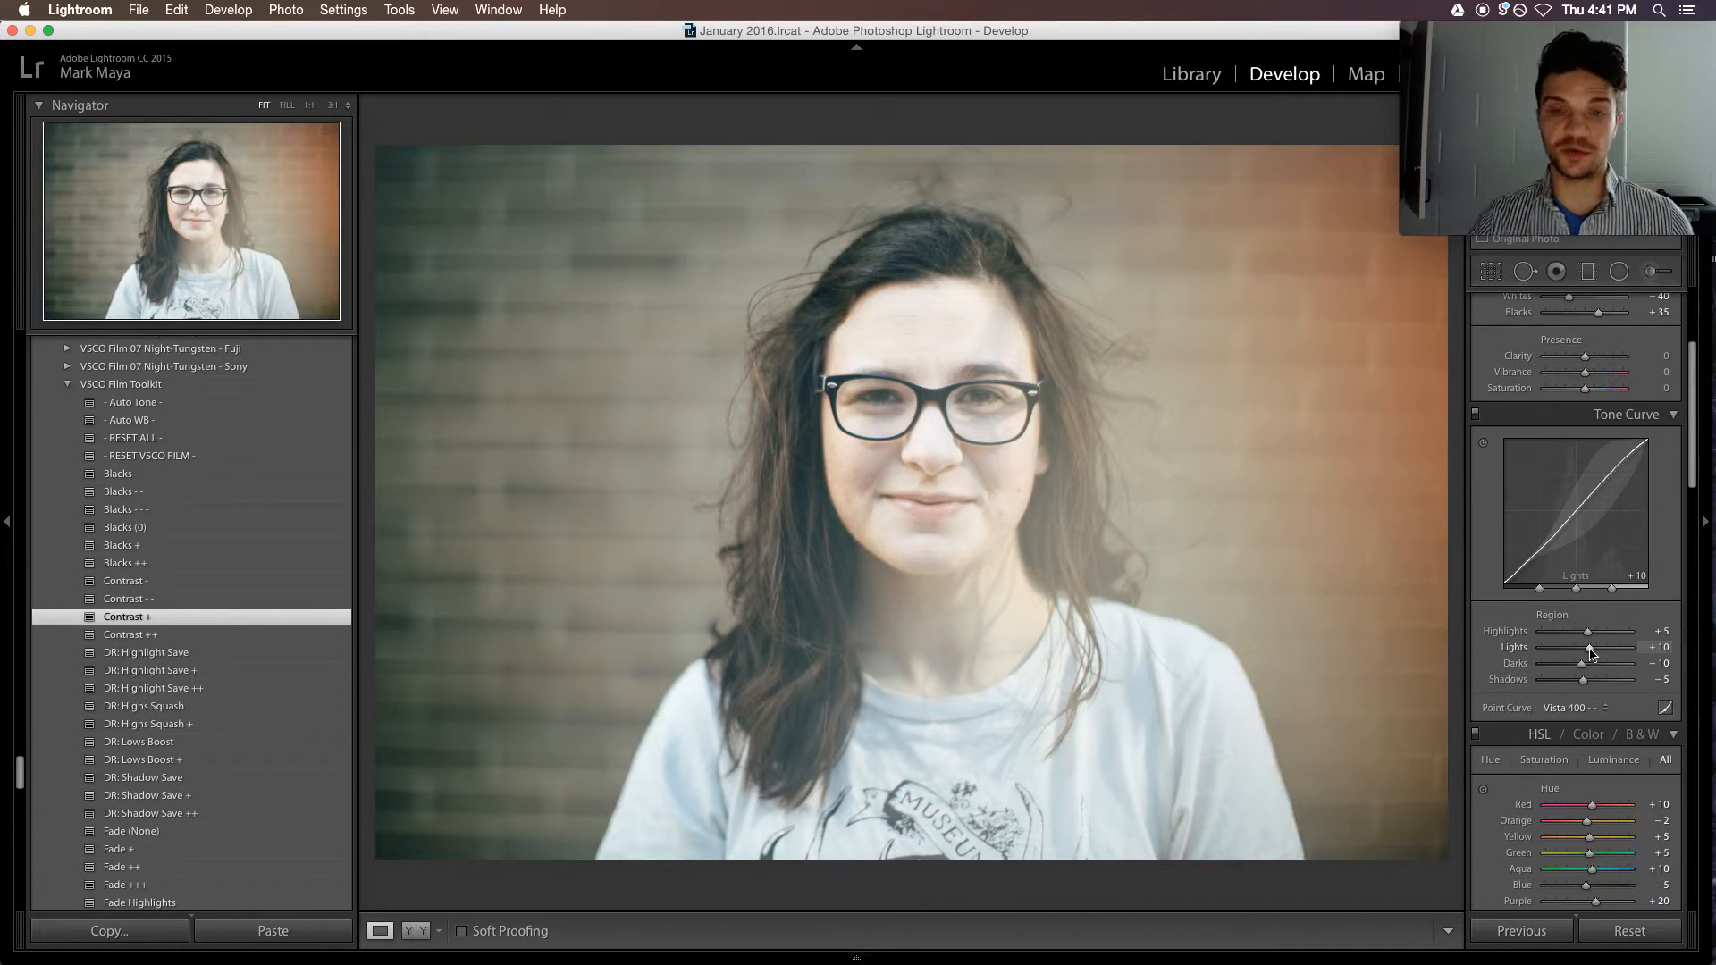
{"action": "scroll", "coordinate": [1591, 653], "scroll_direction": "up", "scroll_amount": 8}
{"action": "scroll", "coordinate": [1591, 653], "scroll_direction": "down", "scroll_amount": 15}
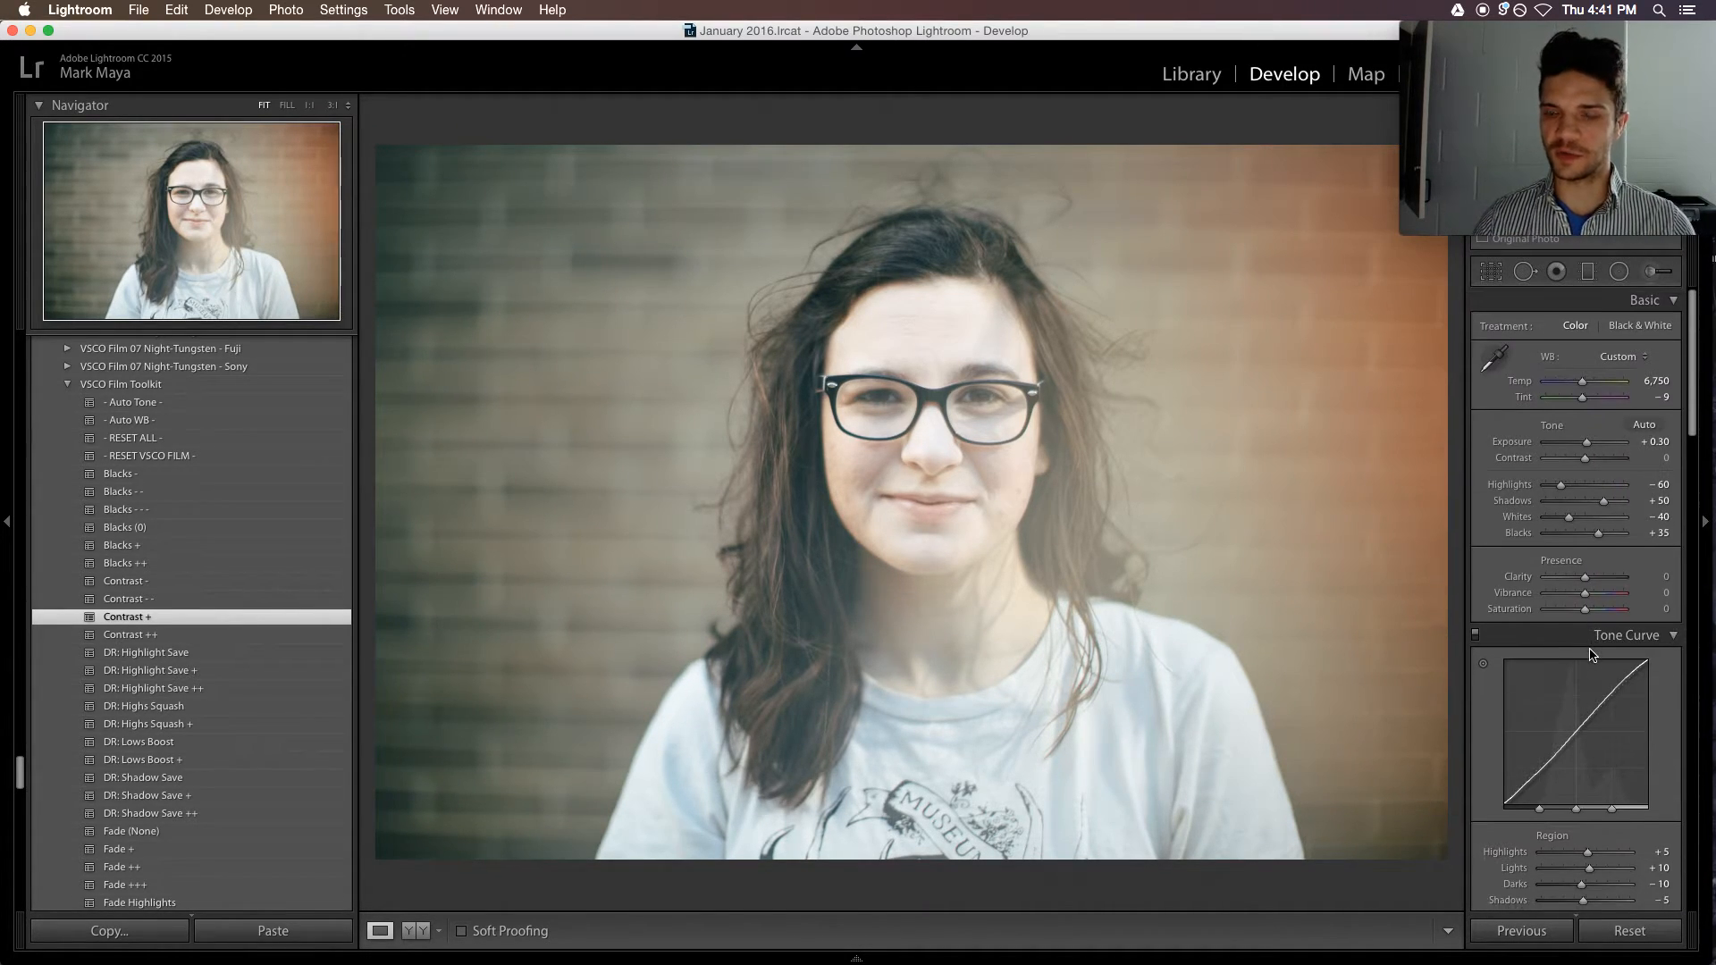
{"action": "scroll", "coordinate": [1591, 653], "scroll_direction": "up", "scroll_amount": 3}
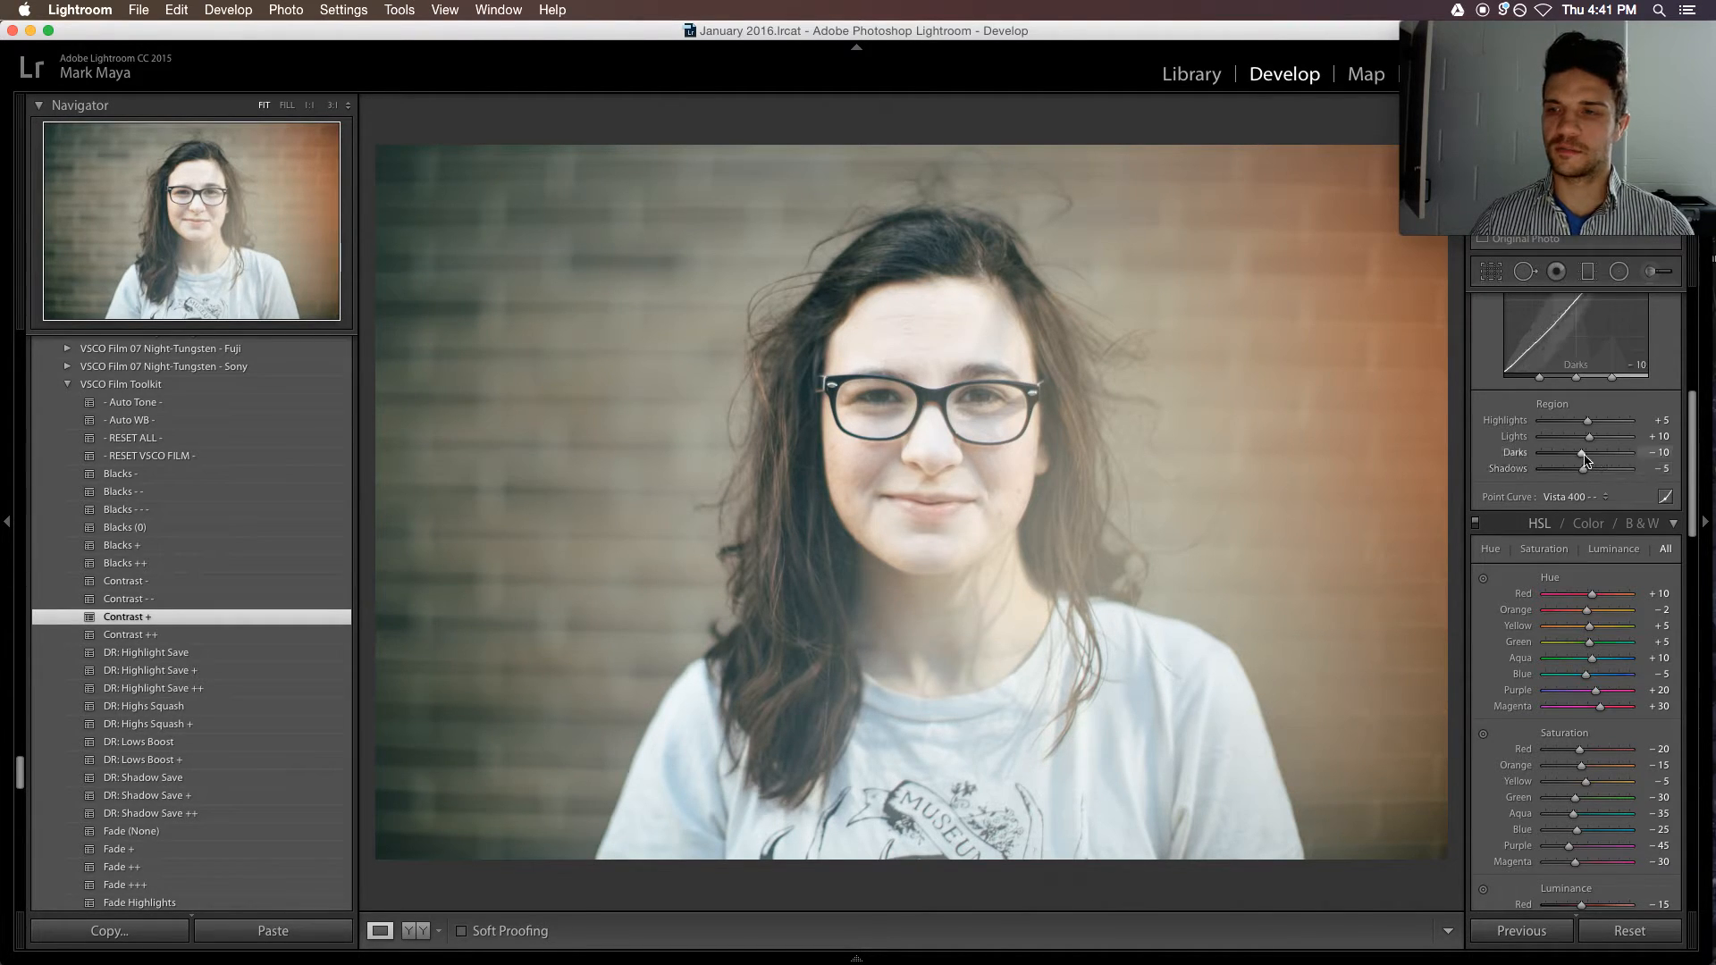
{"action": "left_click_drag", "start_coordinate": [1585, 459], "coordinate": [1583, 457]}
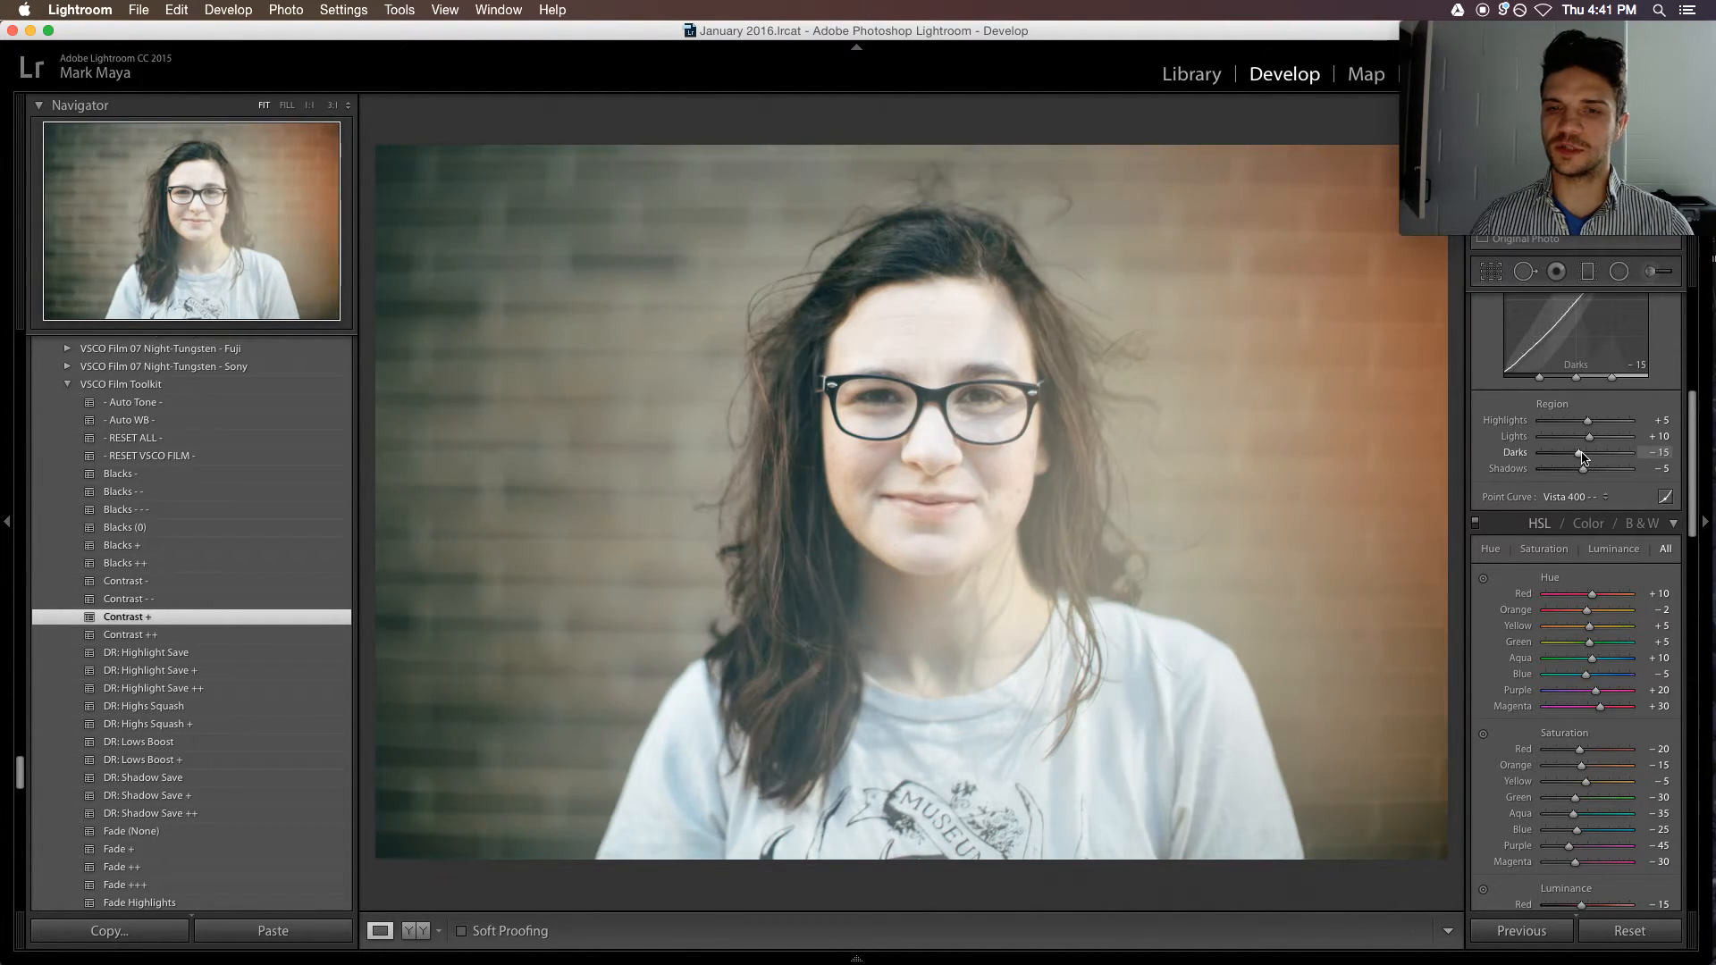
{"action": "key", "text": "super+z"}
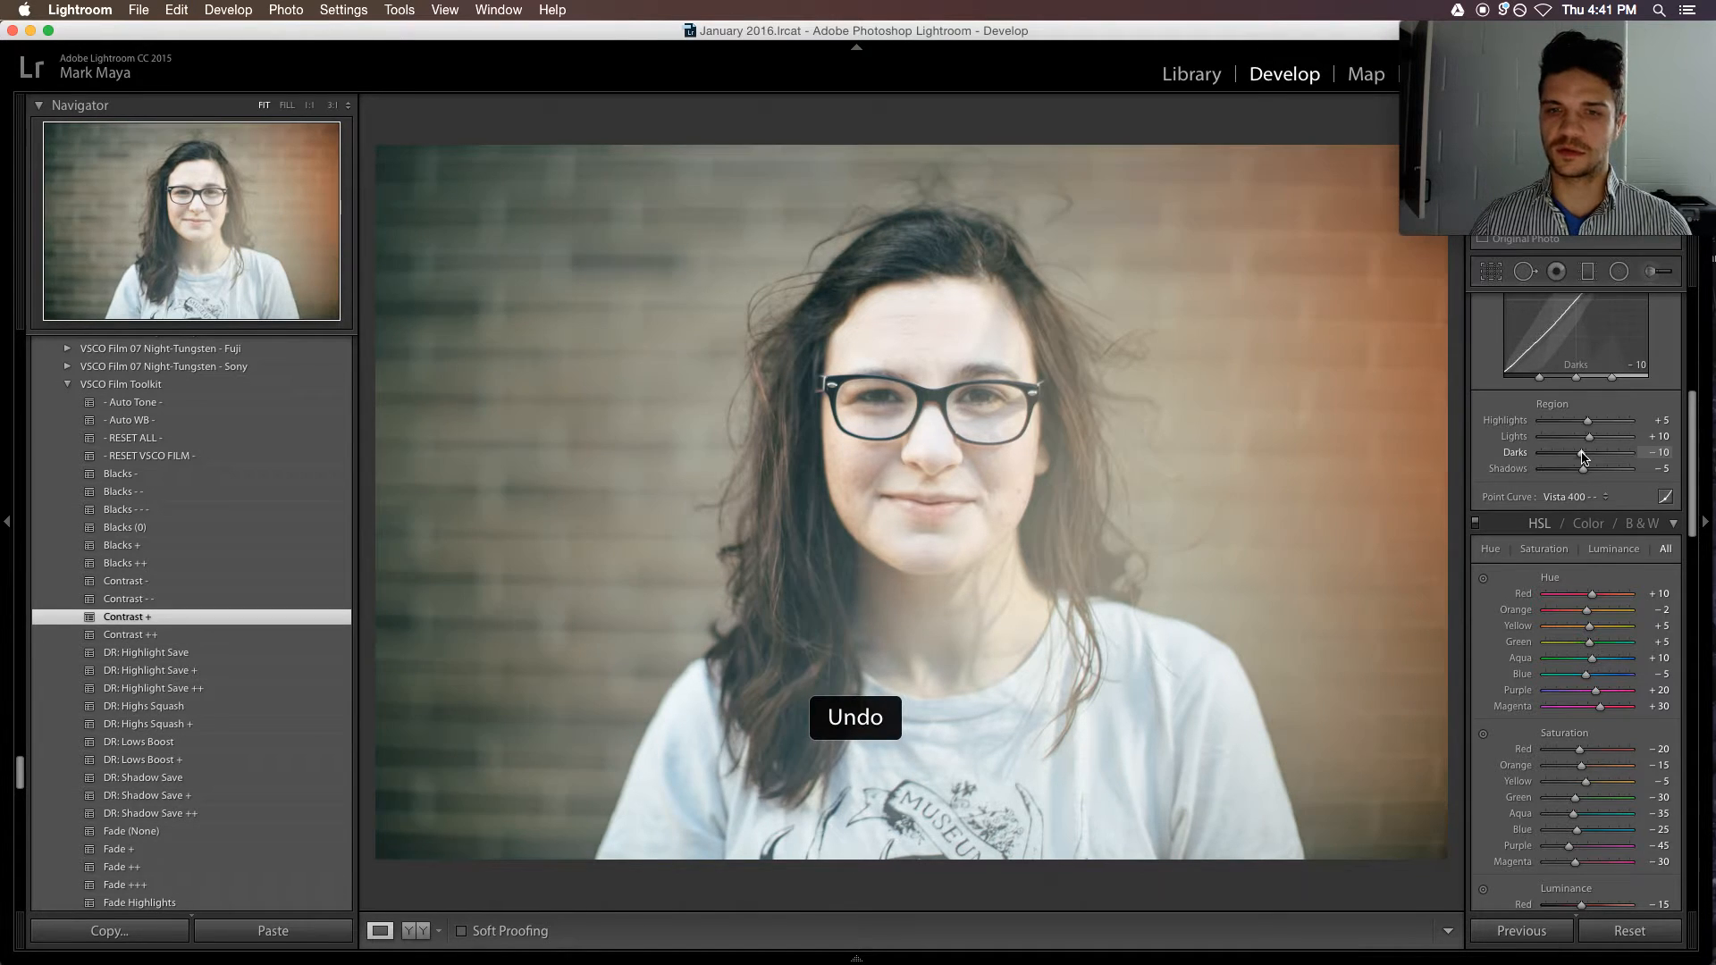
{"action": "key", "text": "super+shift+z"}
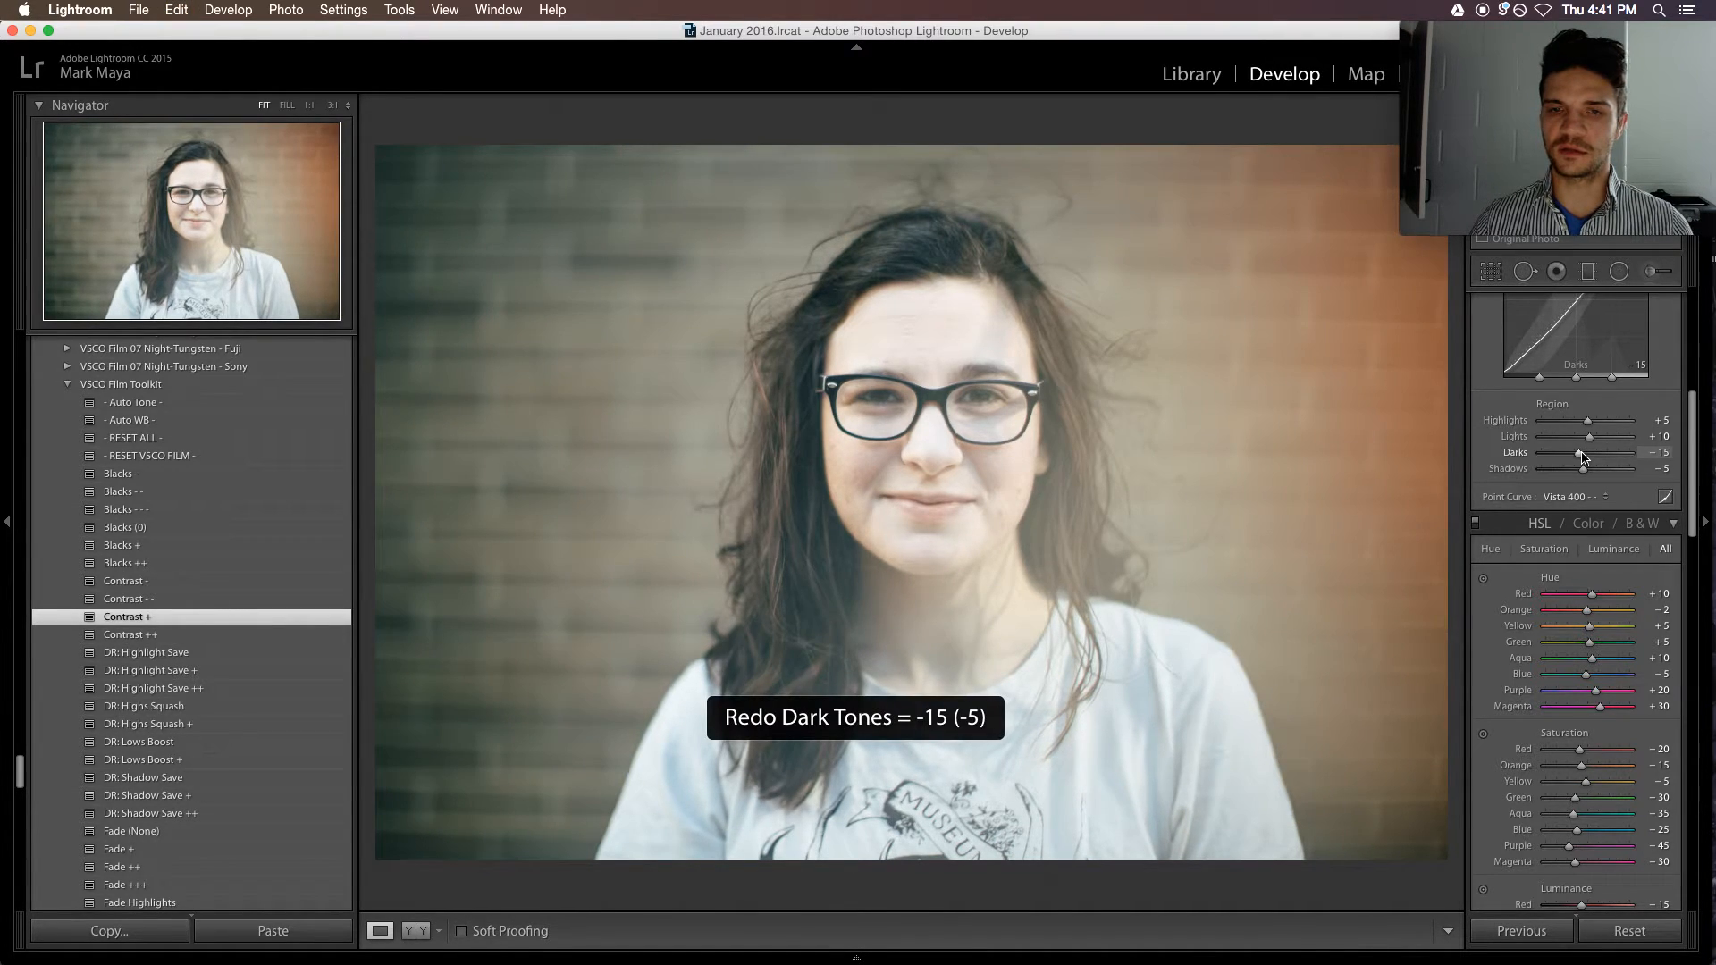
- Raise the photo's Highlights to -52 in the basic tone settings
{"action": "scroll", "coordinate": [1578, 469], "scroll_direction": "up", "scroll_amount": 6}
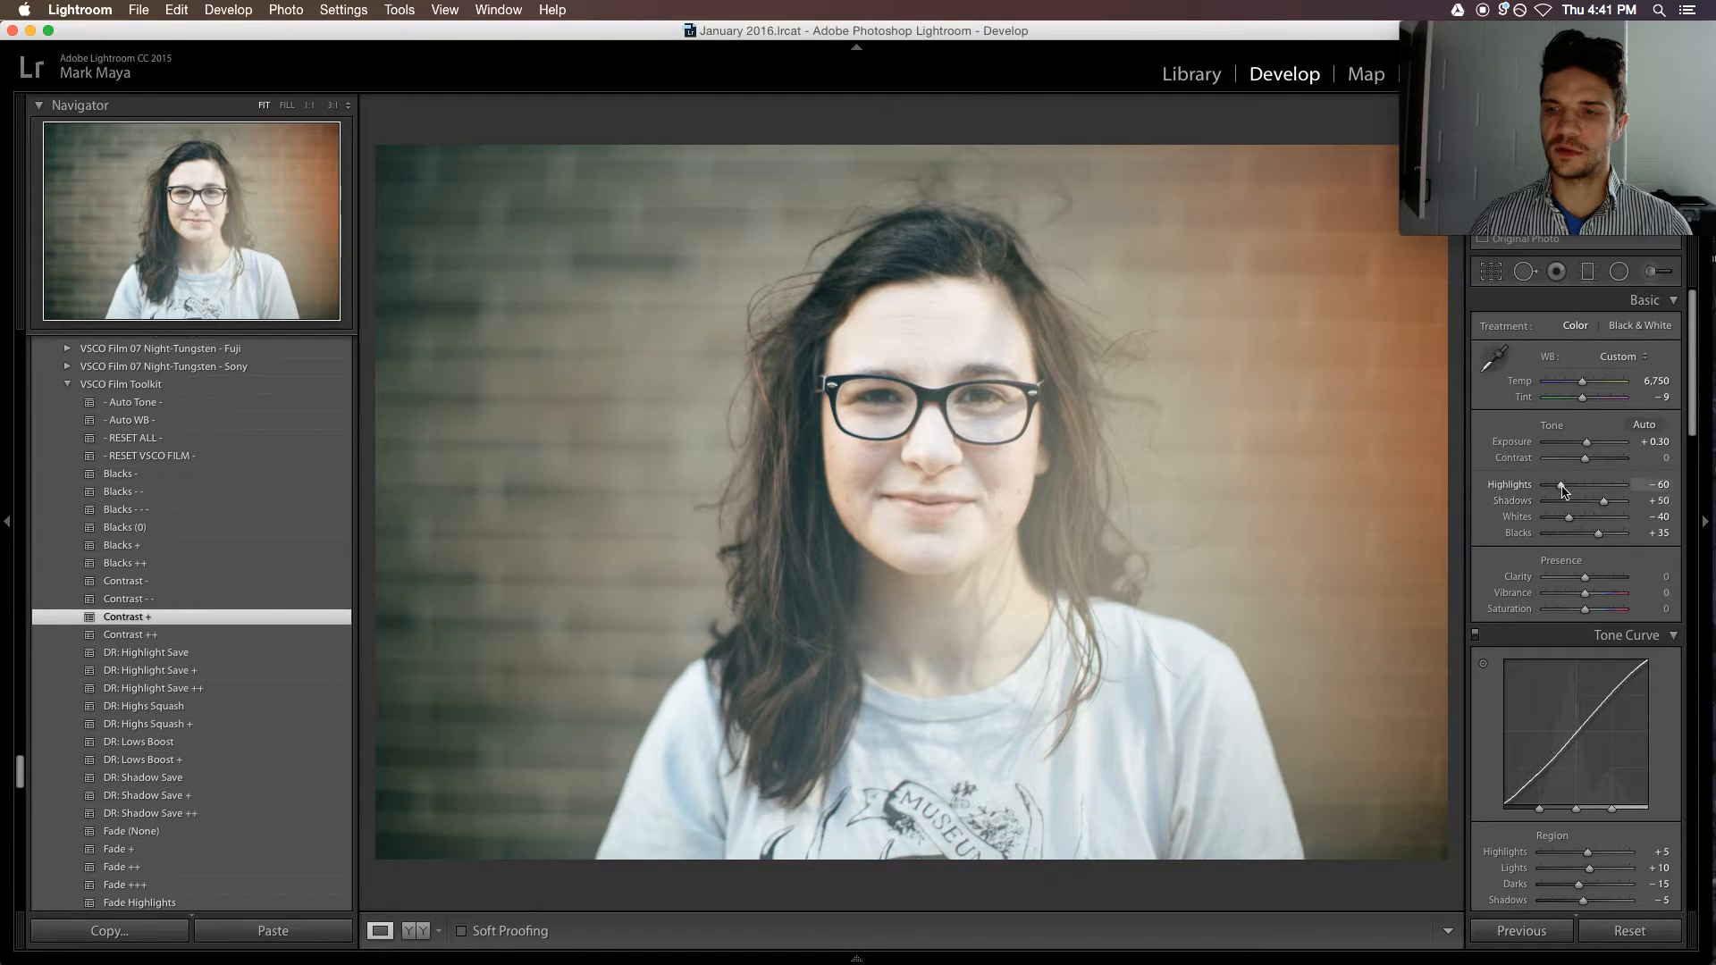
{"action": "left_click", "coordinate": [1561, 486]}
{"action": "left_click_drag", "start_coordinate": [1562, 488], "coordinate": [1565, 485]}
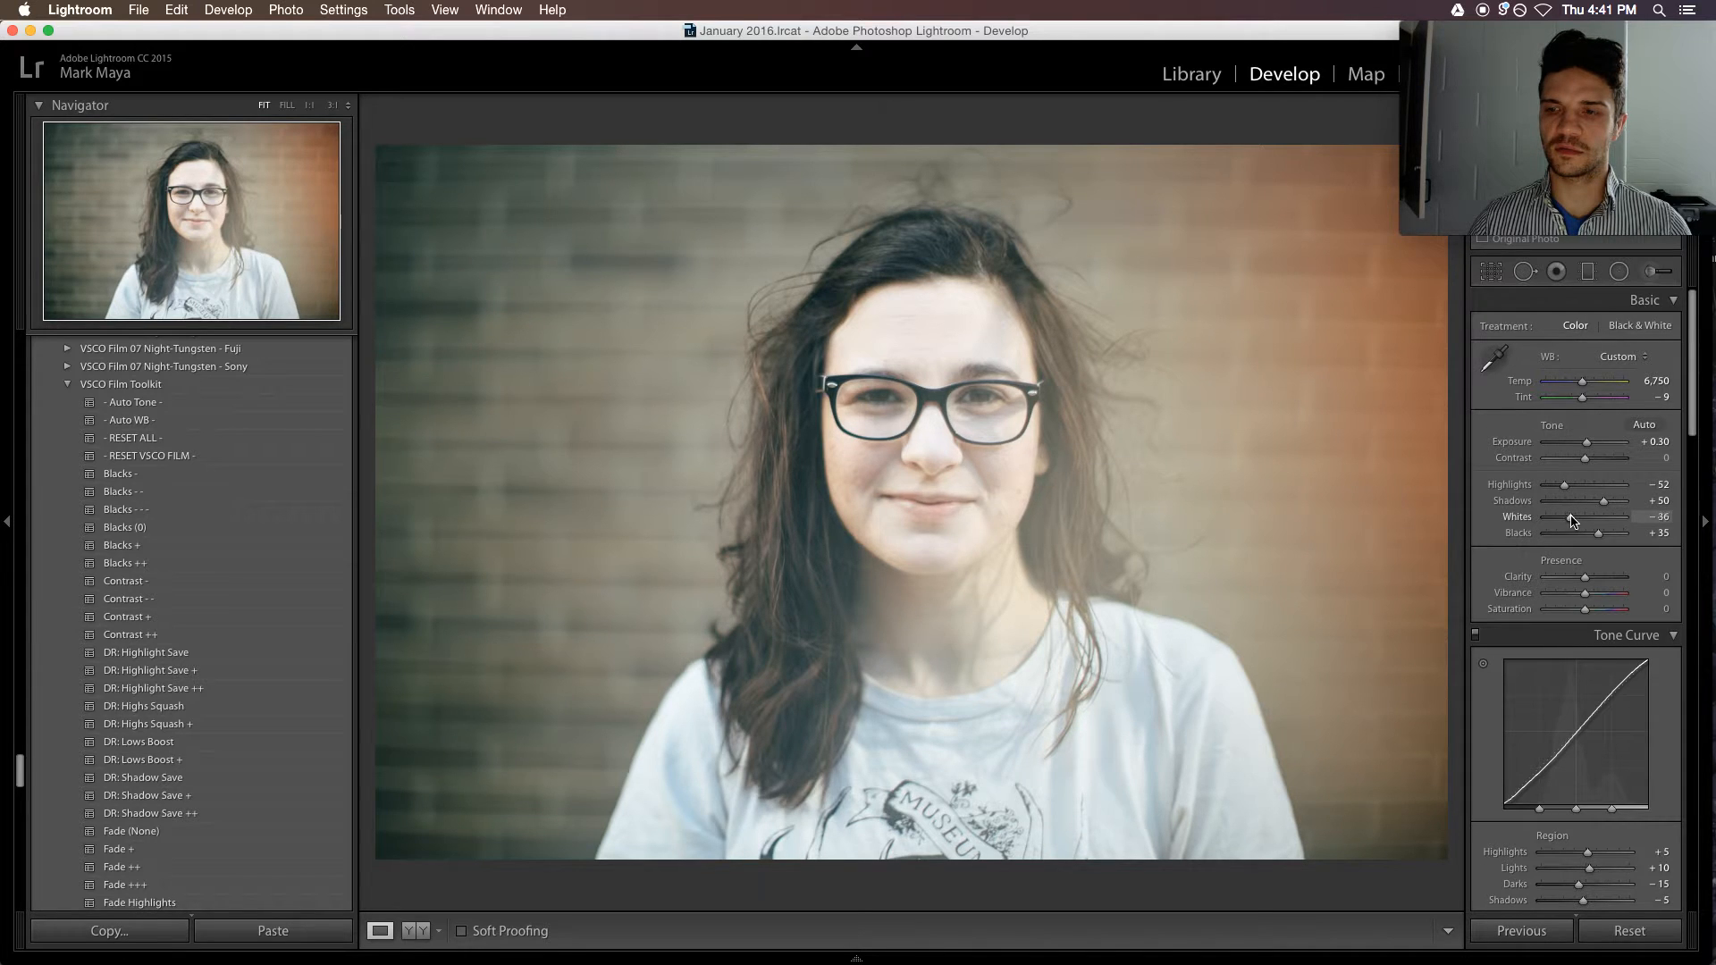
- Try raising the Whites to -30 and compare the photo with and without that change
{"action": "left_click_drag", "start_coordinate": [1572, 519], "coordinate": [1574, 516]}
{"action": "key", "text": "super+z"}
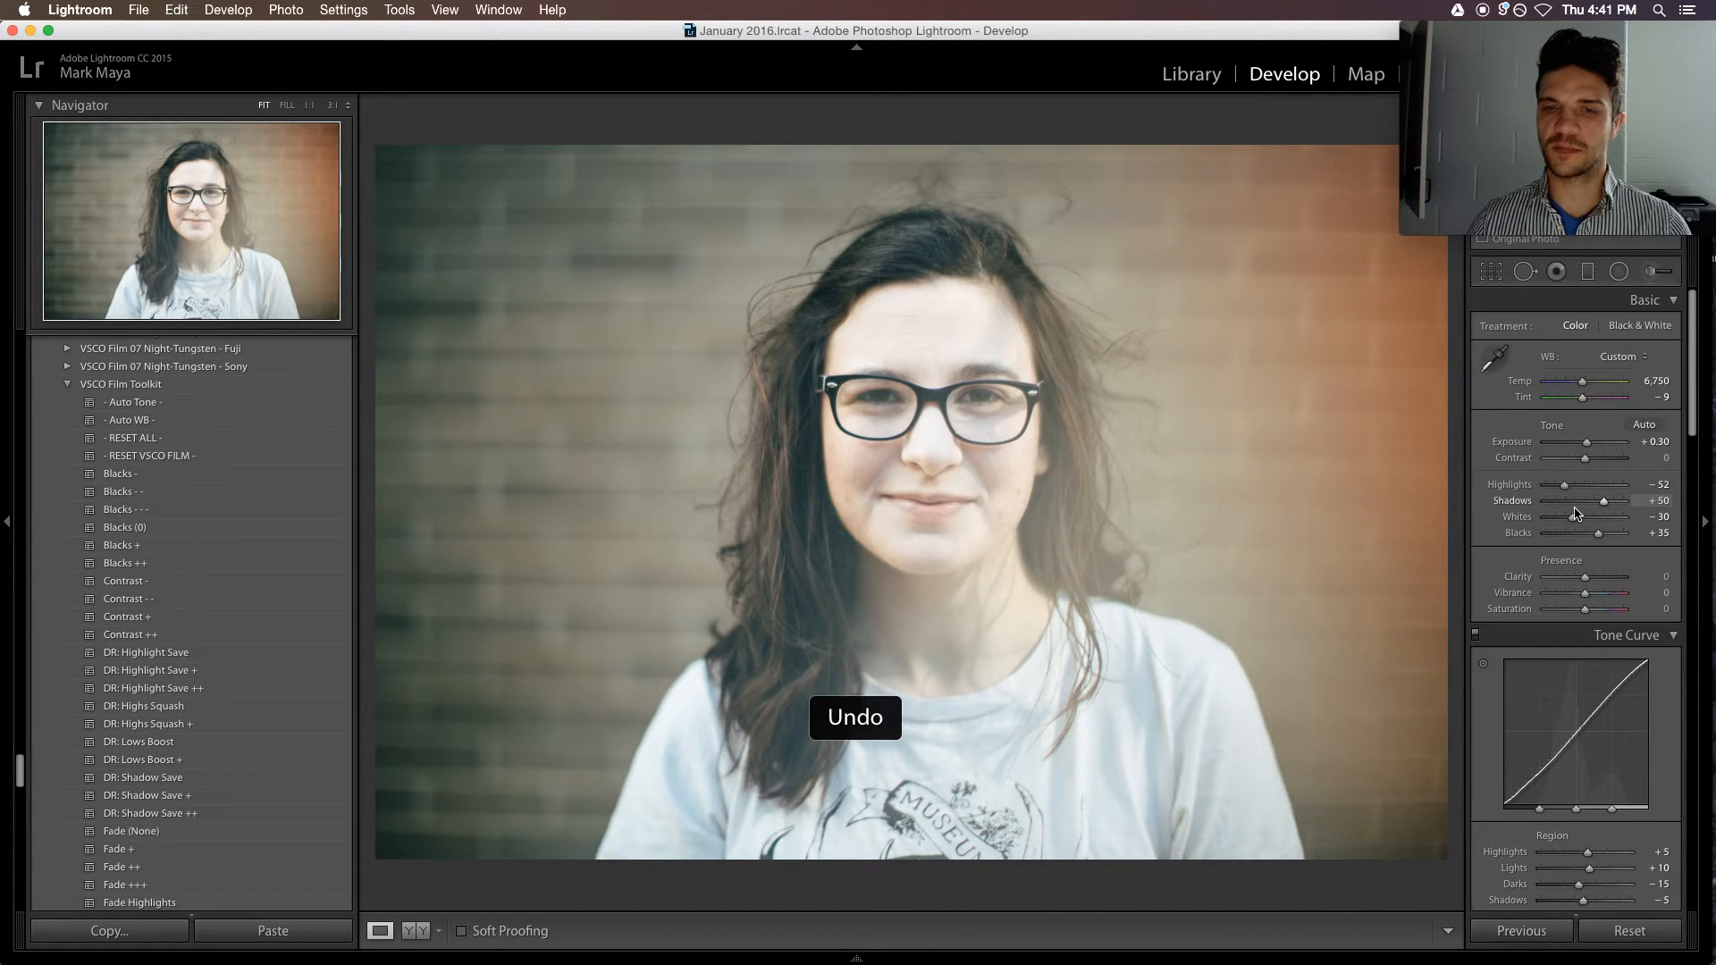
{"action": "key", "text": "super+shift+z"}
{"action": "key", "text": "super+z"}
- Try different Blacks values on the portrait and set Blacks to +26
{"action": "left_click_drag", "start_coordinate": [1599, 534], "coordinate": [1604, 536]}
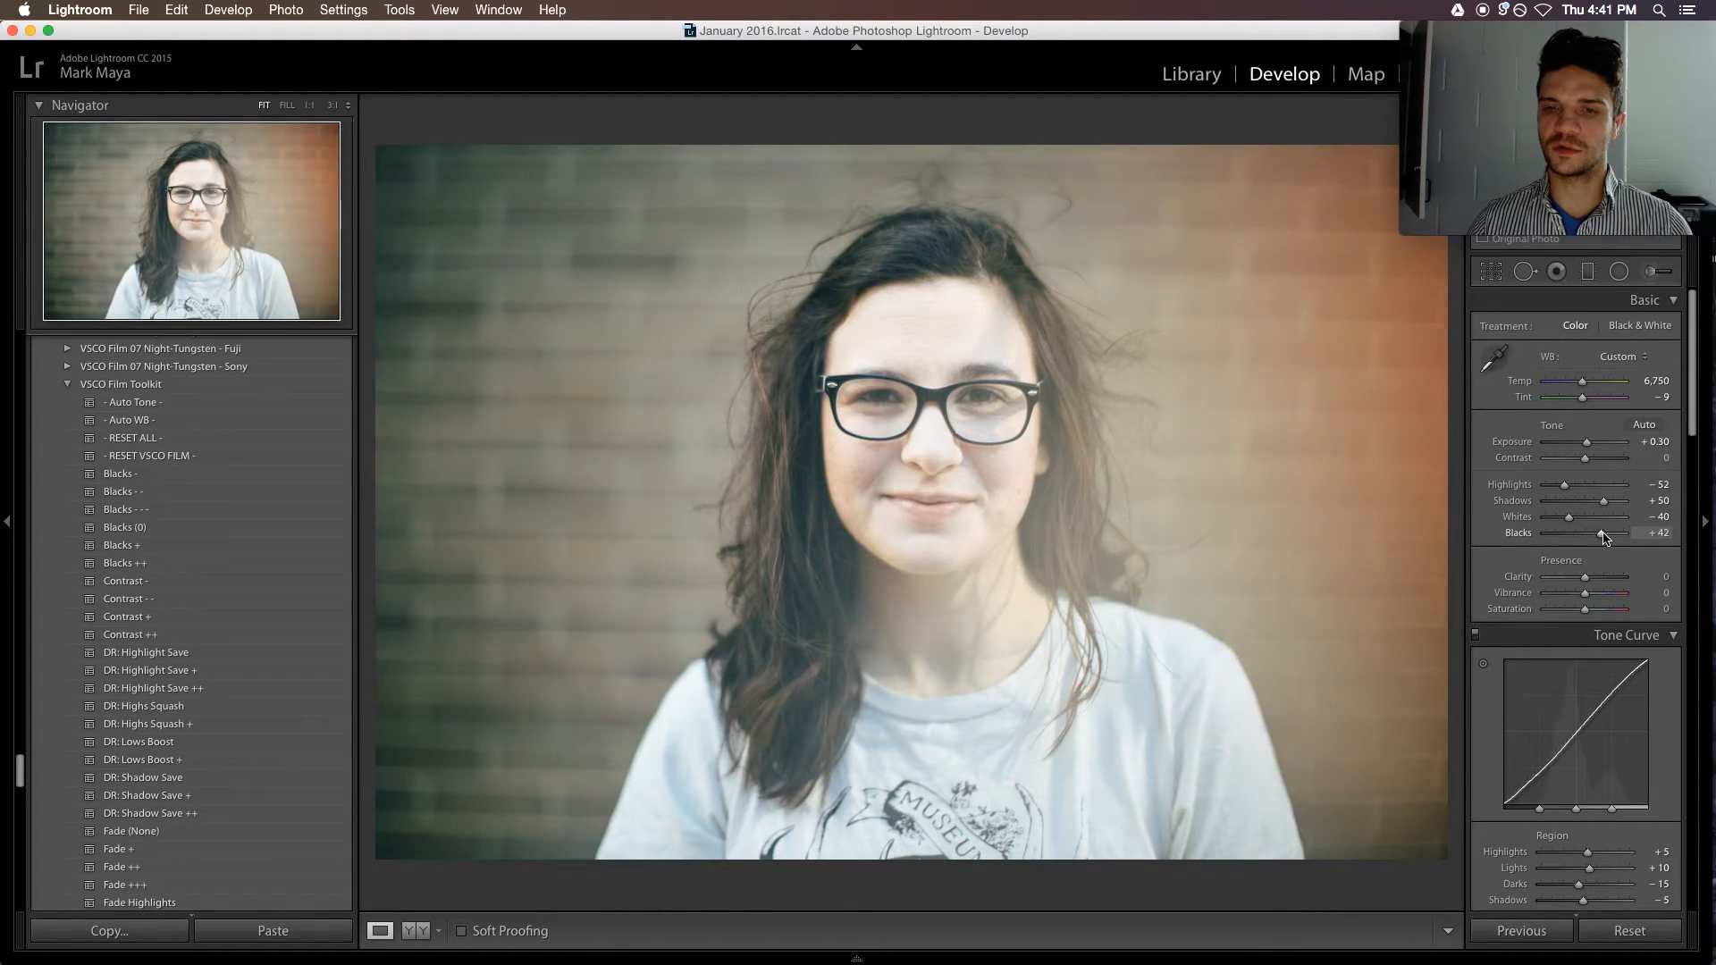
{"action": "key", "text": "super+z"}
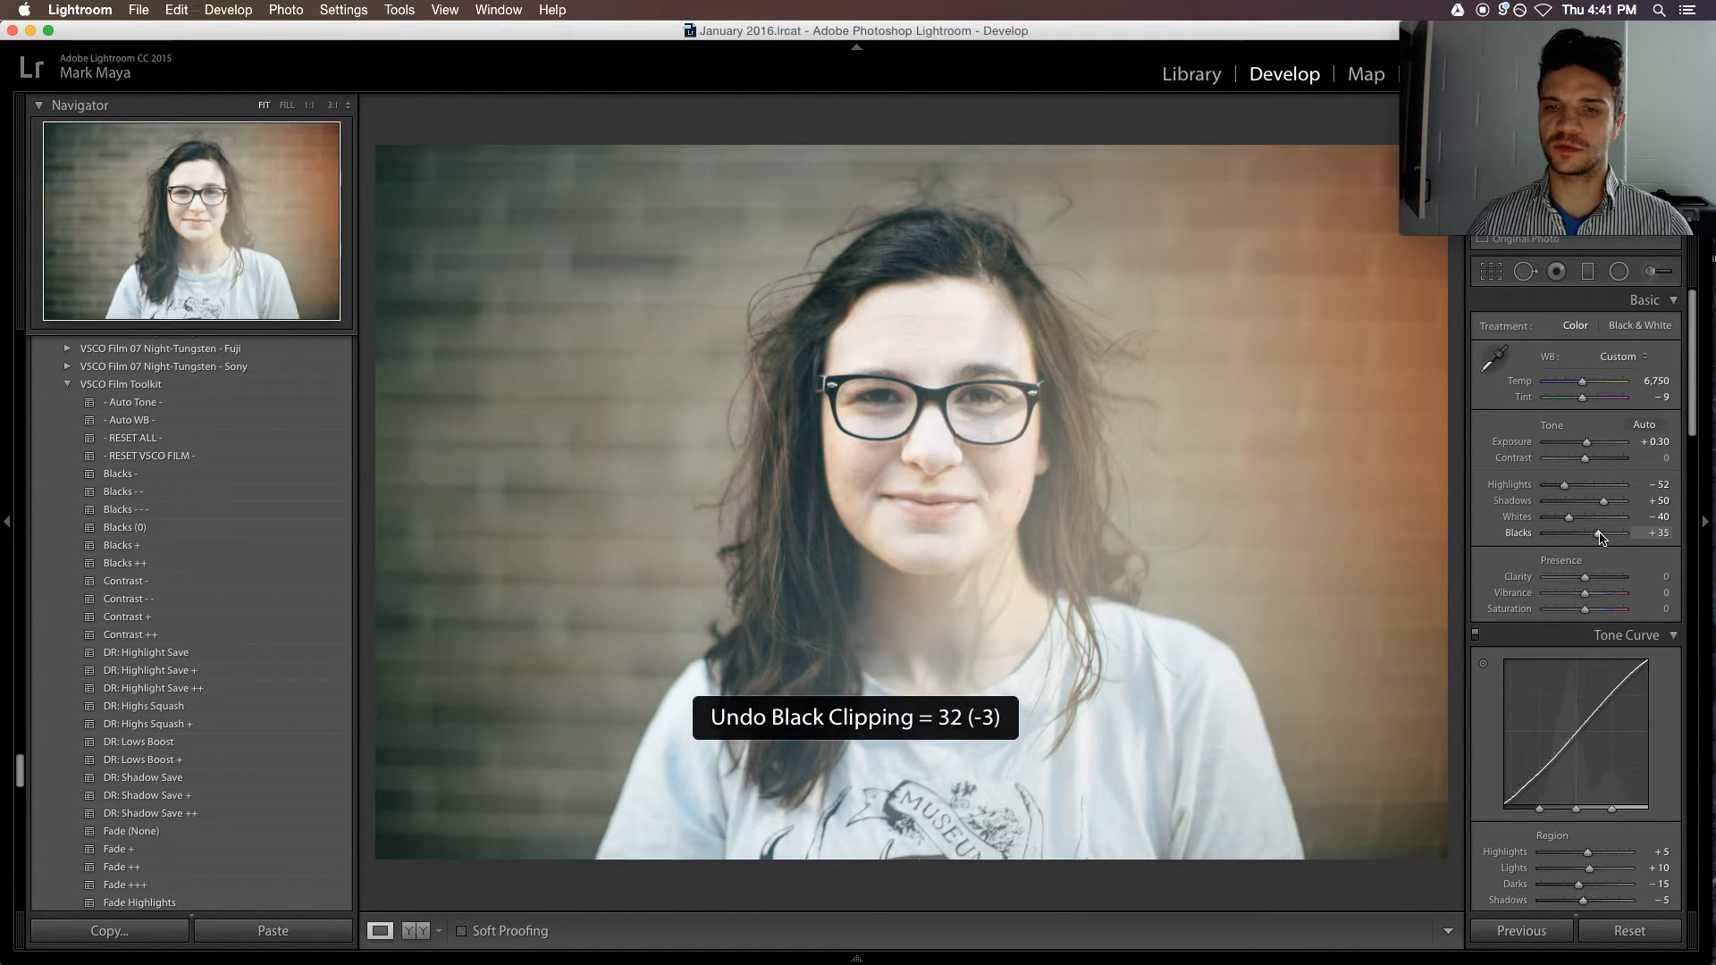
{"action": "key", "text": "super+shift+z"}
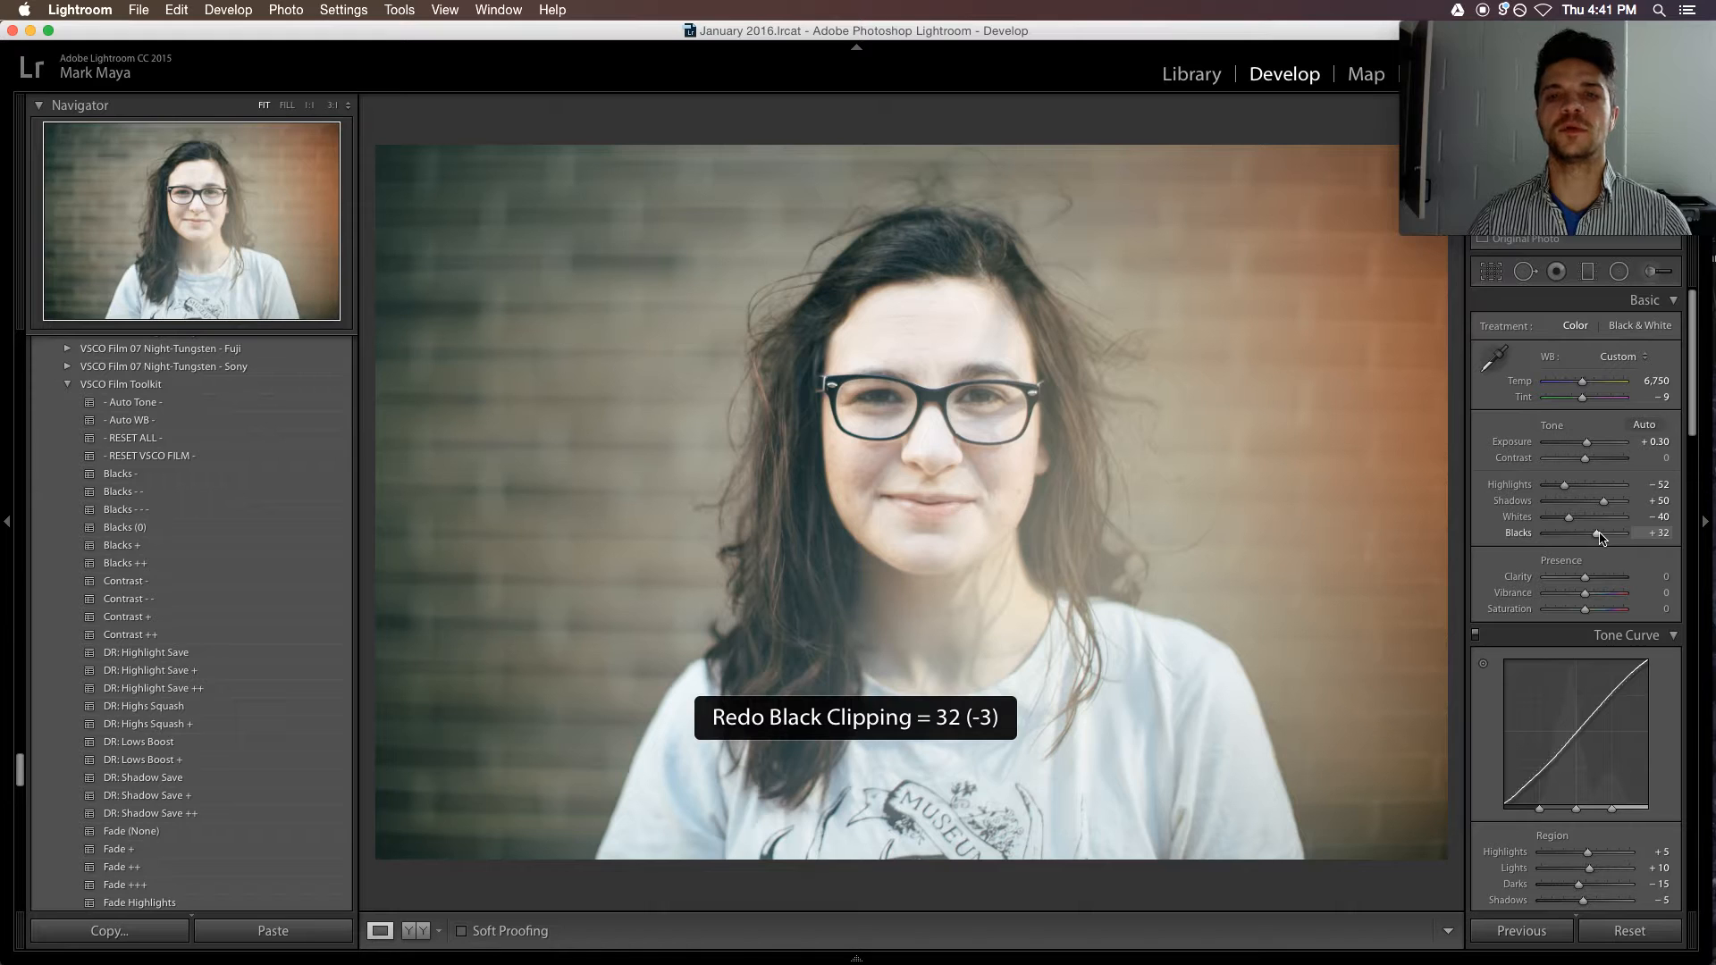
{"action": "left_click_drag", "start_coordinate": [1600, 536], "coordinate": [1594, 536]}
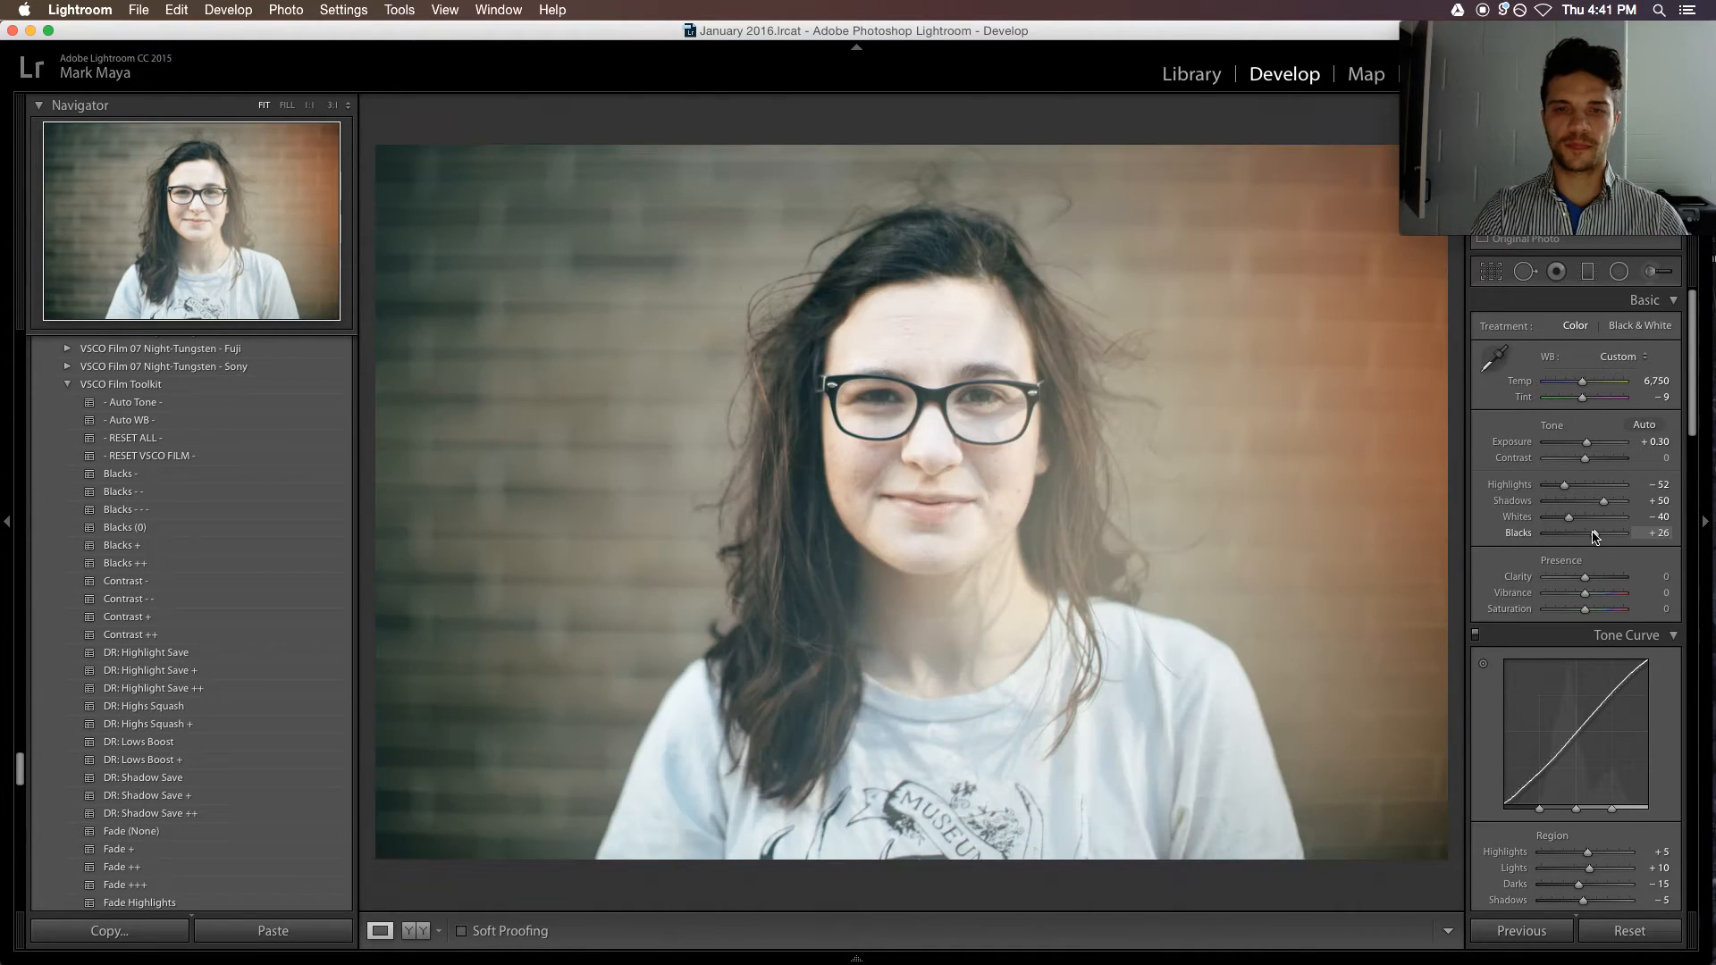
- Compare the edited portrait with its before view and look through the VSCO Film Toolkit and VSCO Film Toolkit - Color presets
{"action": "key", "text": "backslash"}
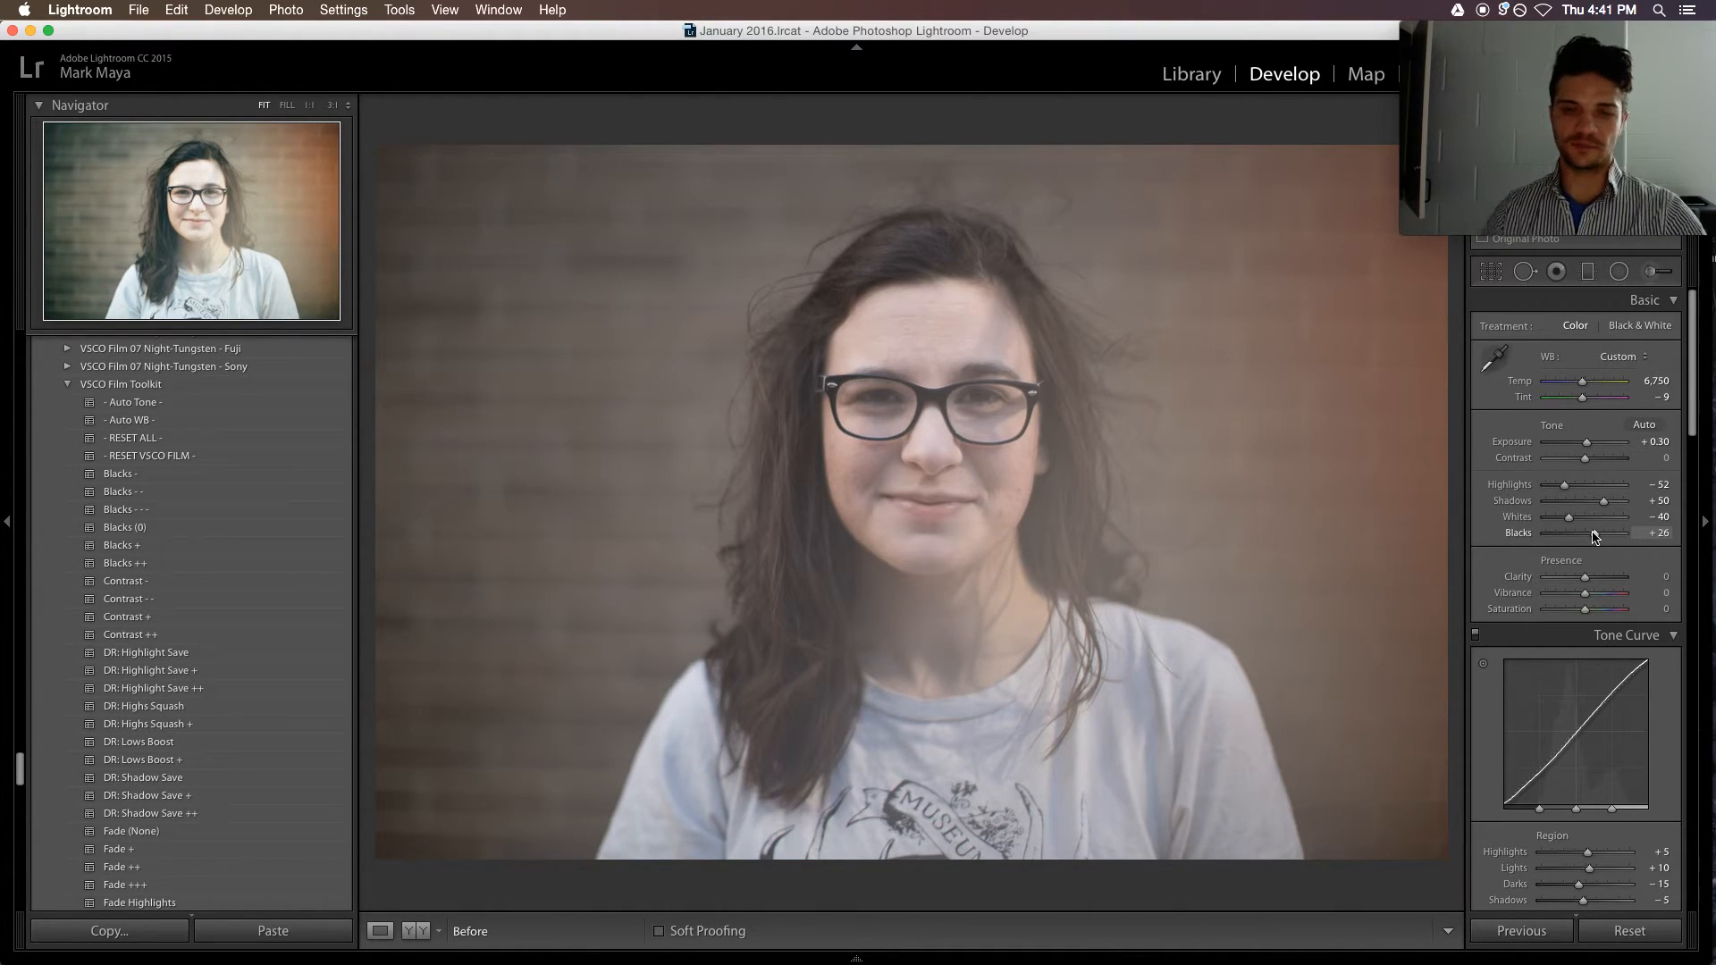
{"action": "key", "text": "backslash"}
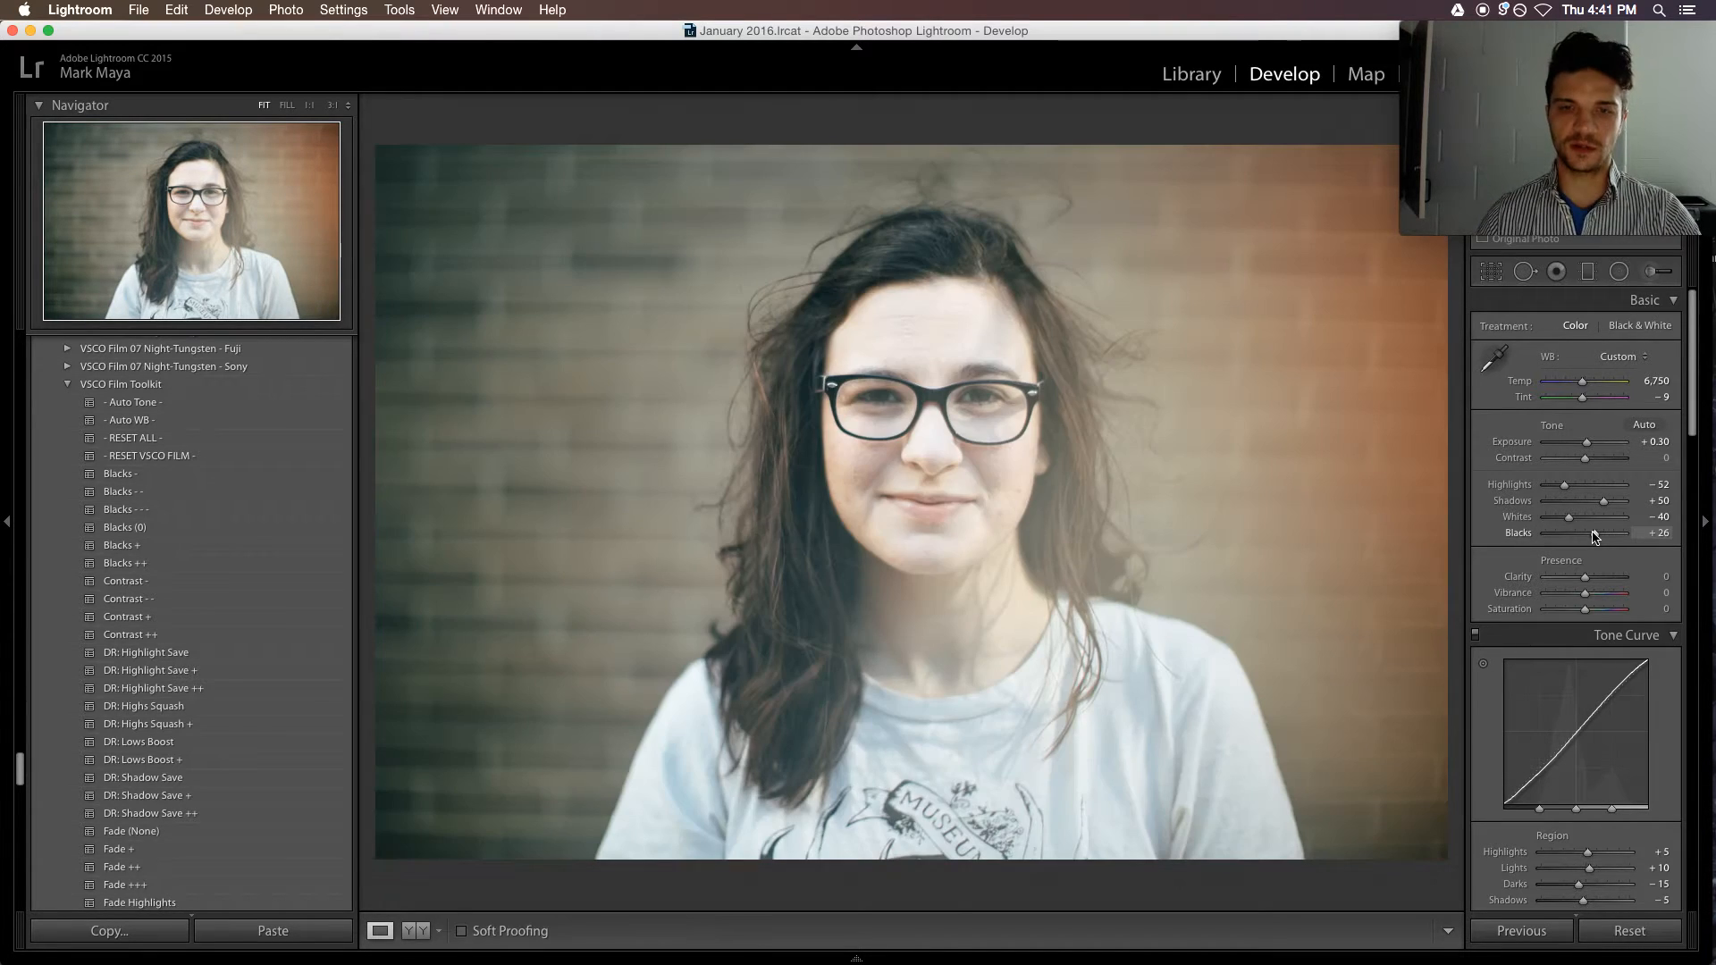
{"action": "key", "text": "backslash"}
{"action": "key", "text": "backslash"}
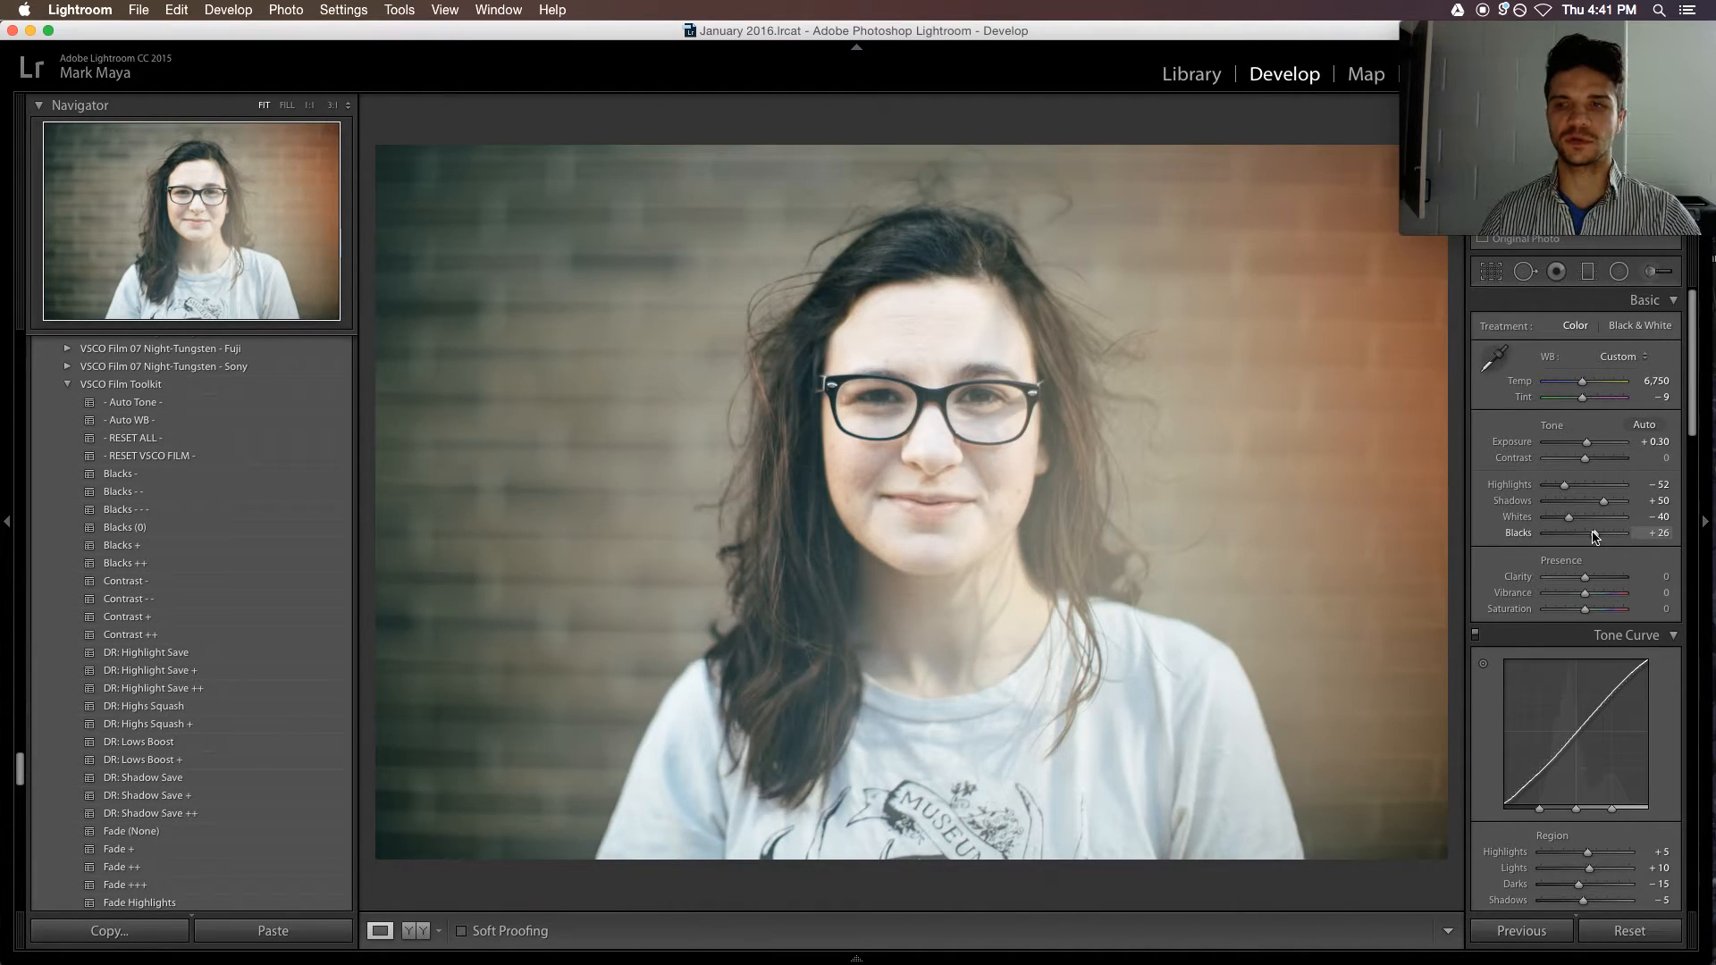
{"action": "key", "text": "backslash"}
{"action": "key", "text": "backslash"}
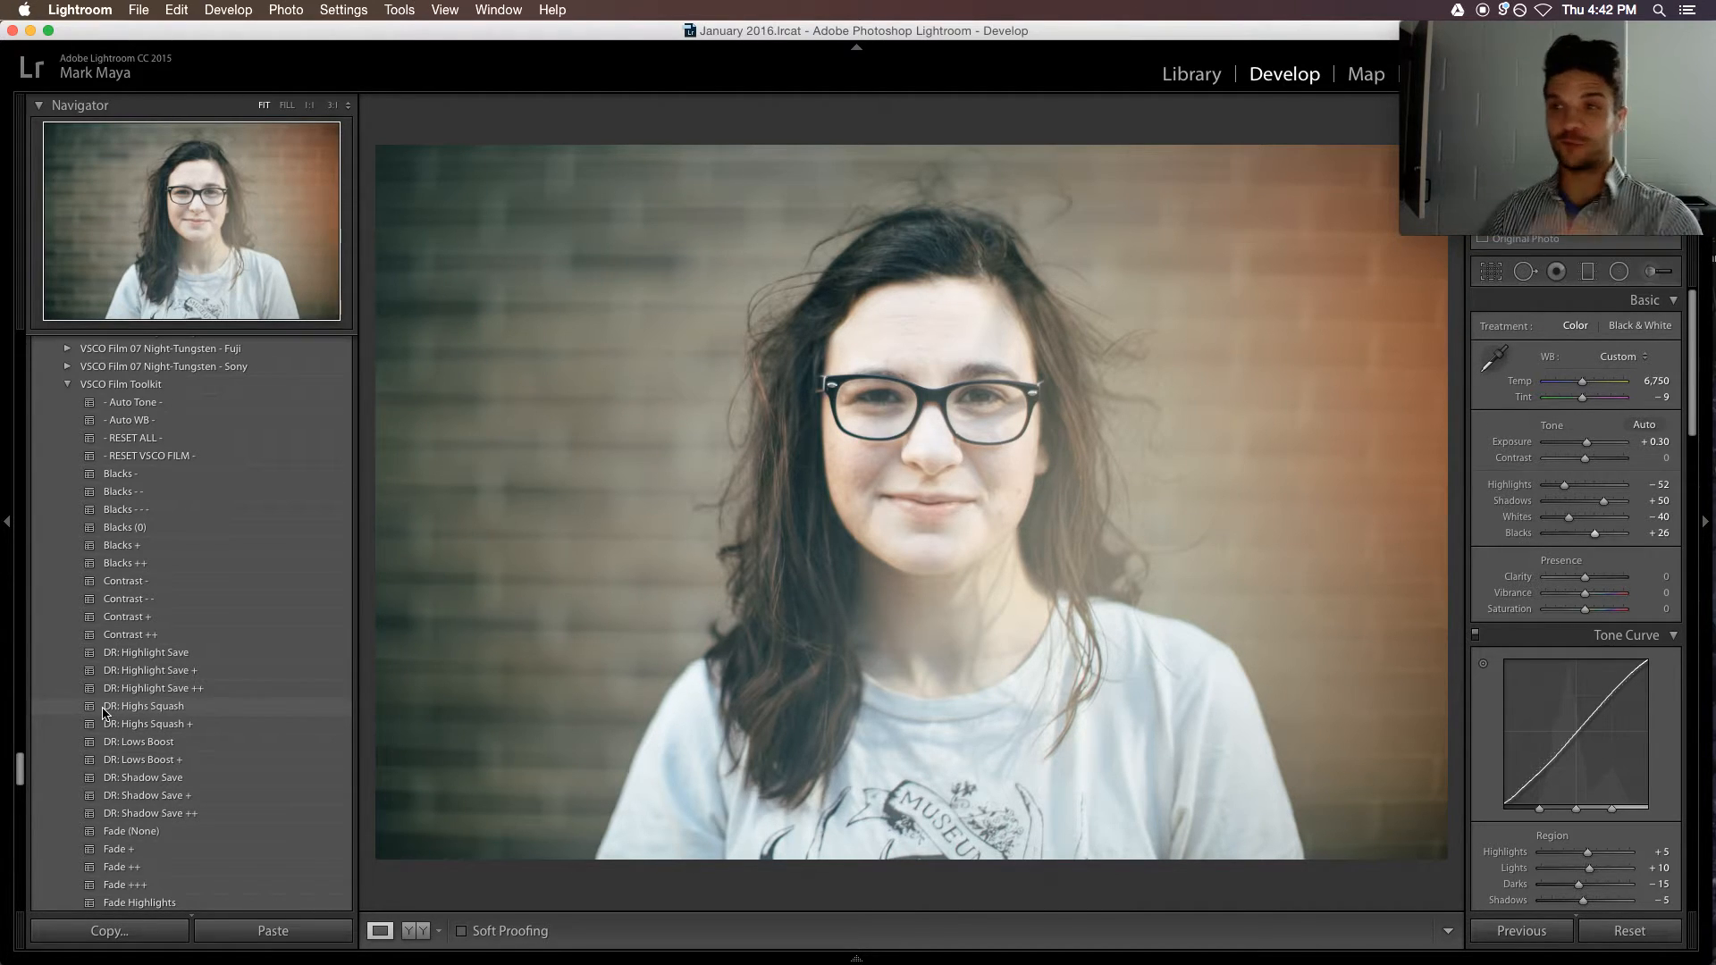
{"action": "scroll", "coordinate": [103, 712], "scroll_direction": "down", "scroll_amount": 5}
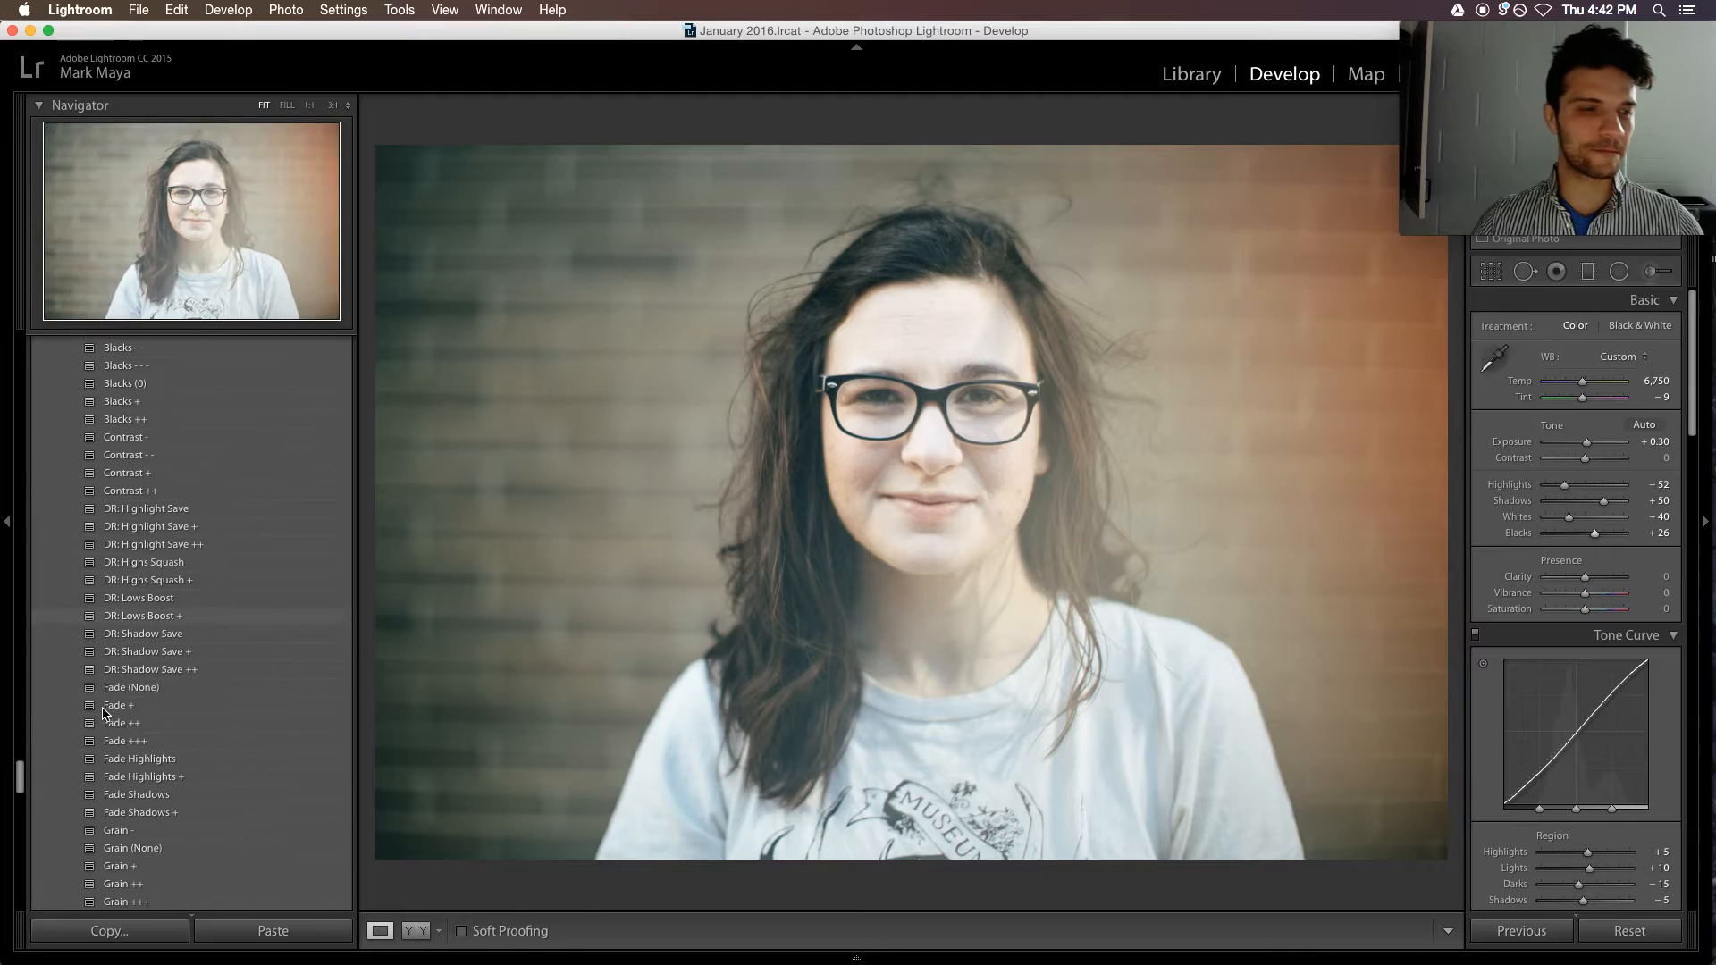
{"action": "key", "text": "backslash"}
{"action": "key", "text": "backslash"}
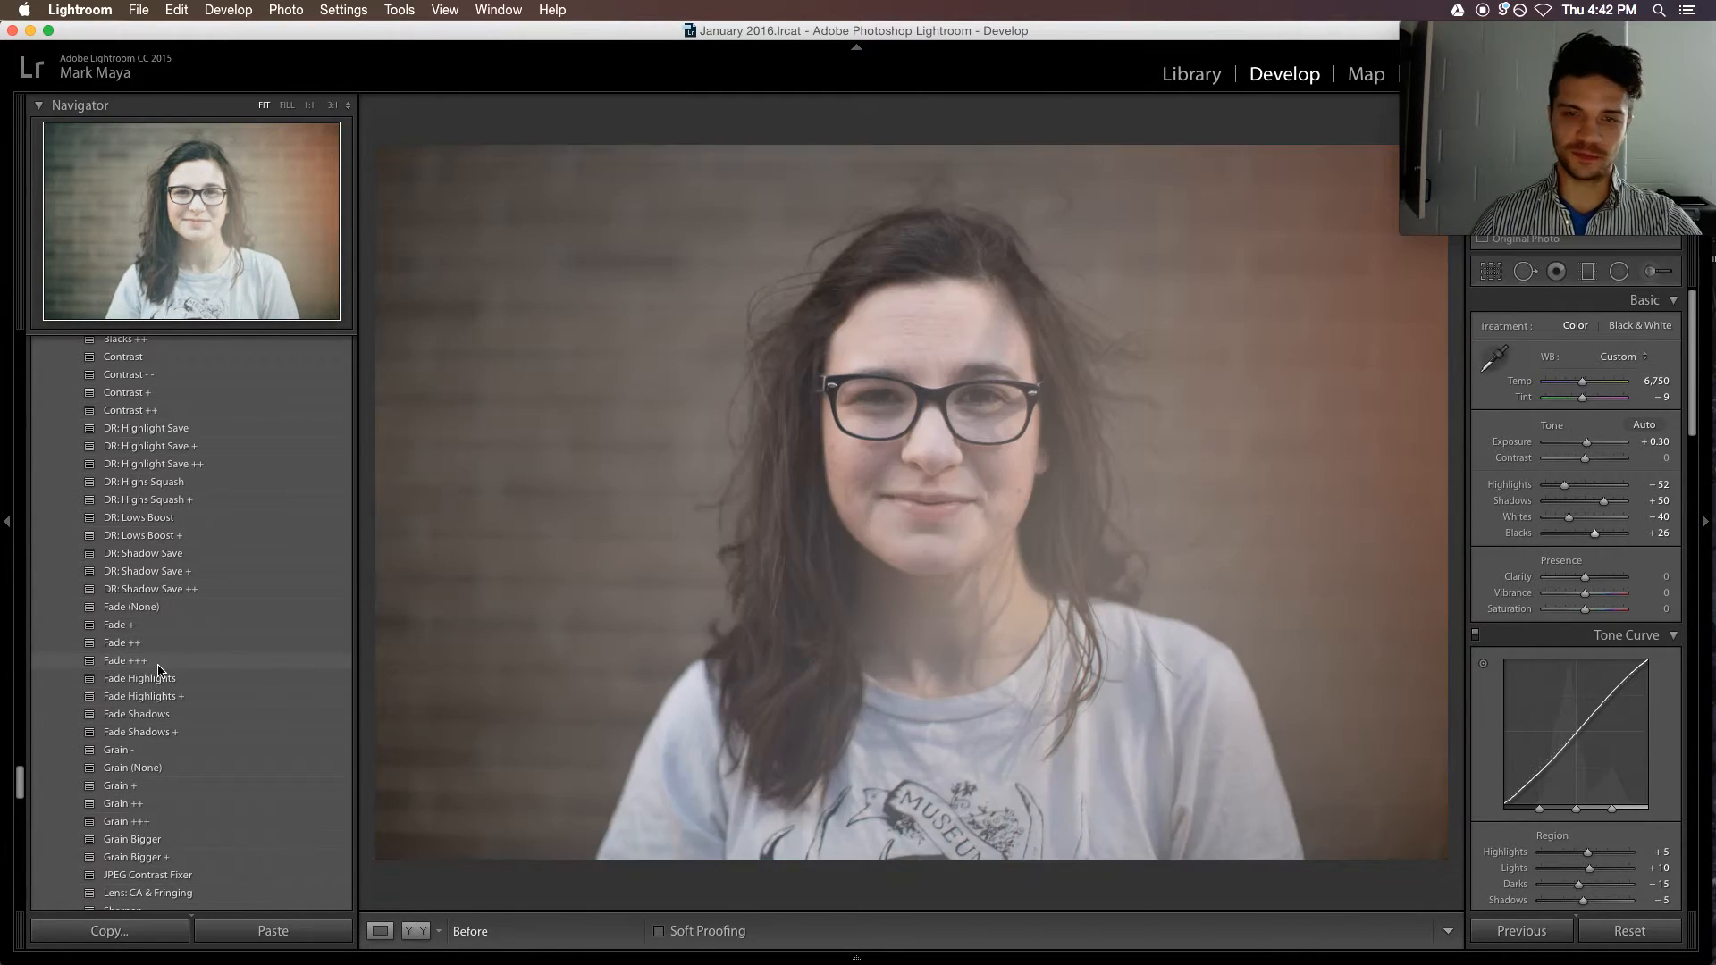
{"action": "scroll", "coordinate": [158, 669], "scroll_direction": "down", "scroll_amount": 1}
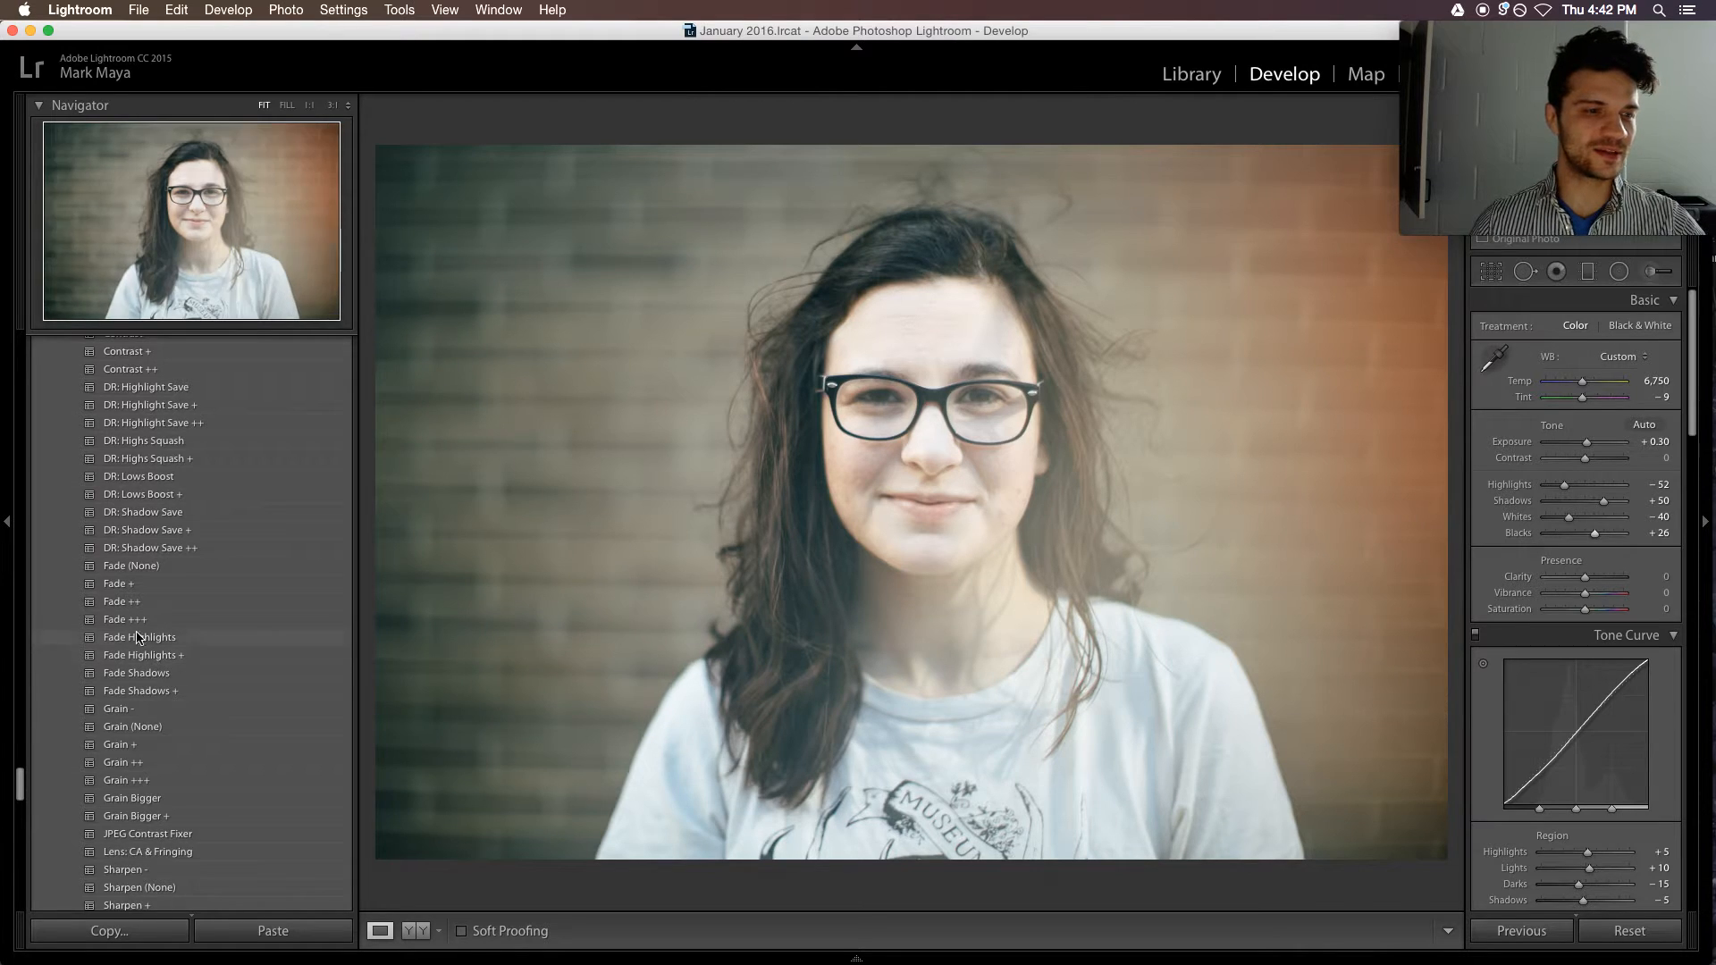
{"action": "scroll", "coordinate": [142, 644], "scroll_direction": "down", "scroll_amount": 10}
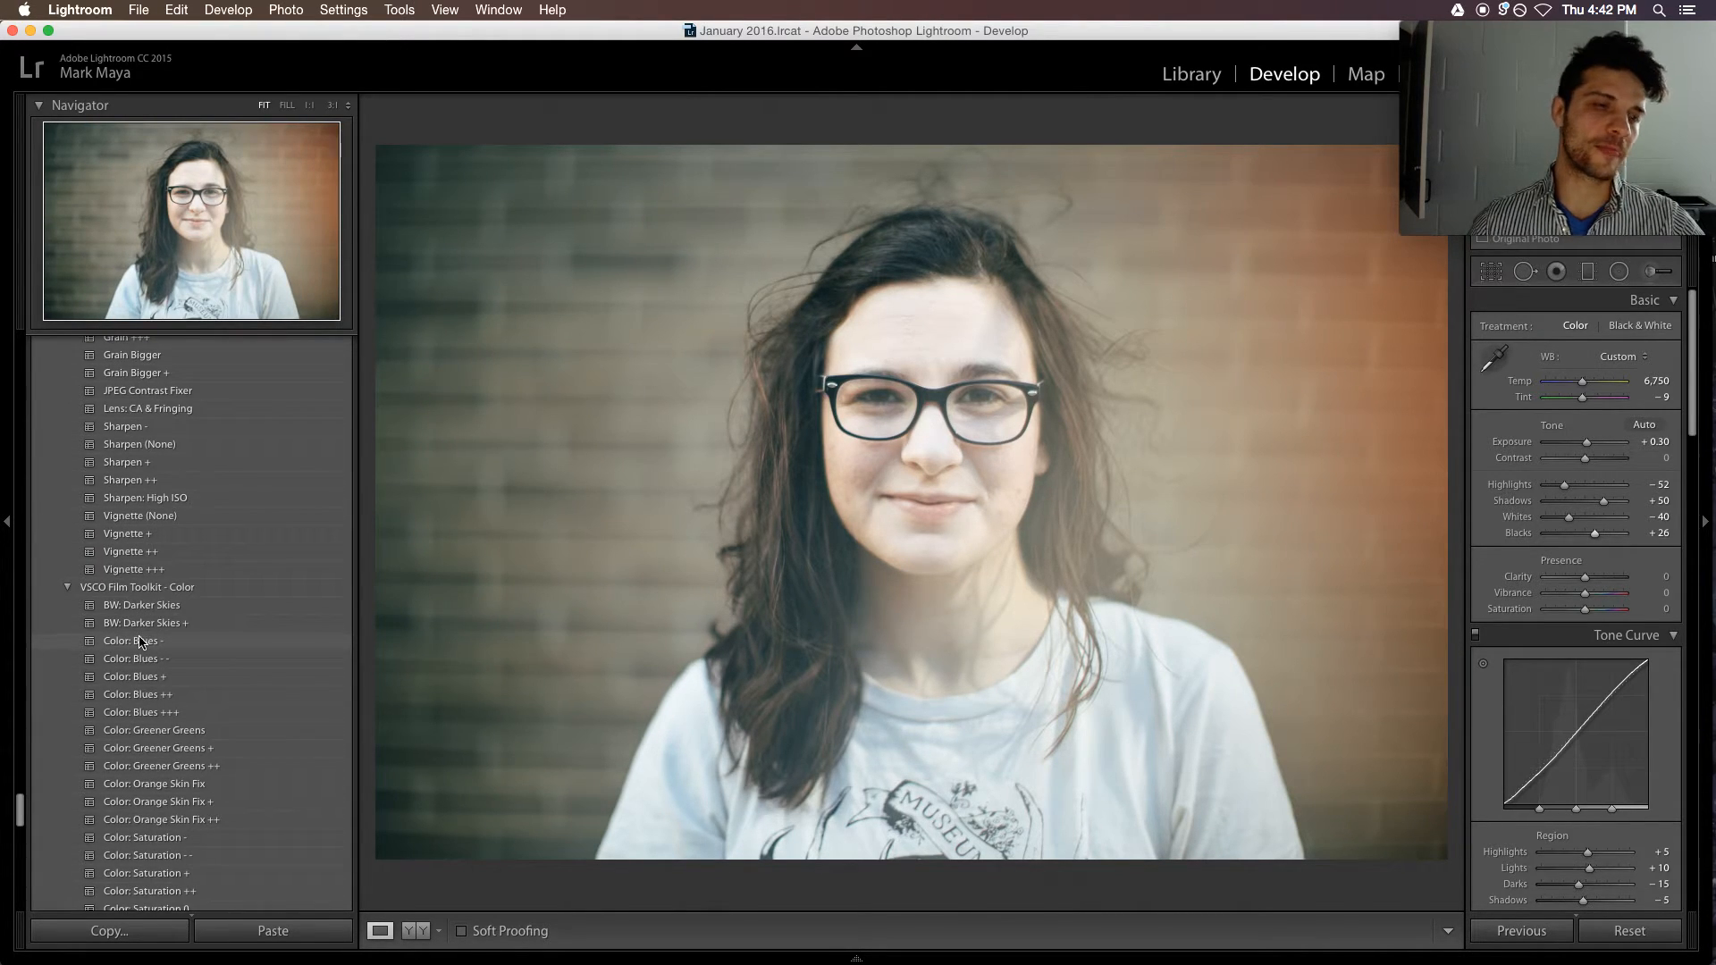
{"action": "scroll", "coordinate": [140, 643], "scroll_direction": "down", "scroll_amount": 1}
{"action": "scroll", "coordinate": [140, 639], "scroll_direction": "down", "scroll_amount": 6}
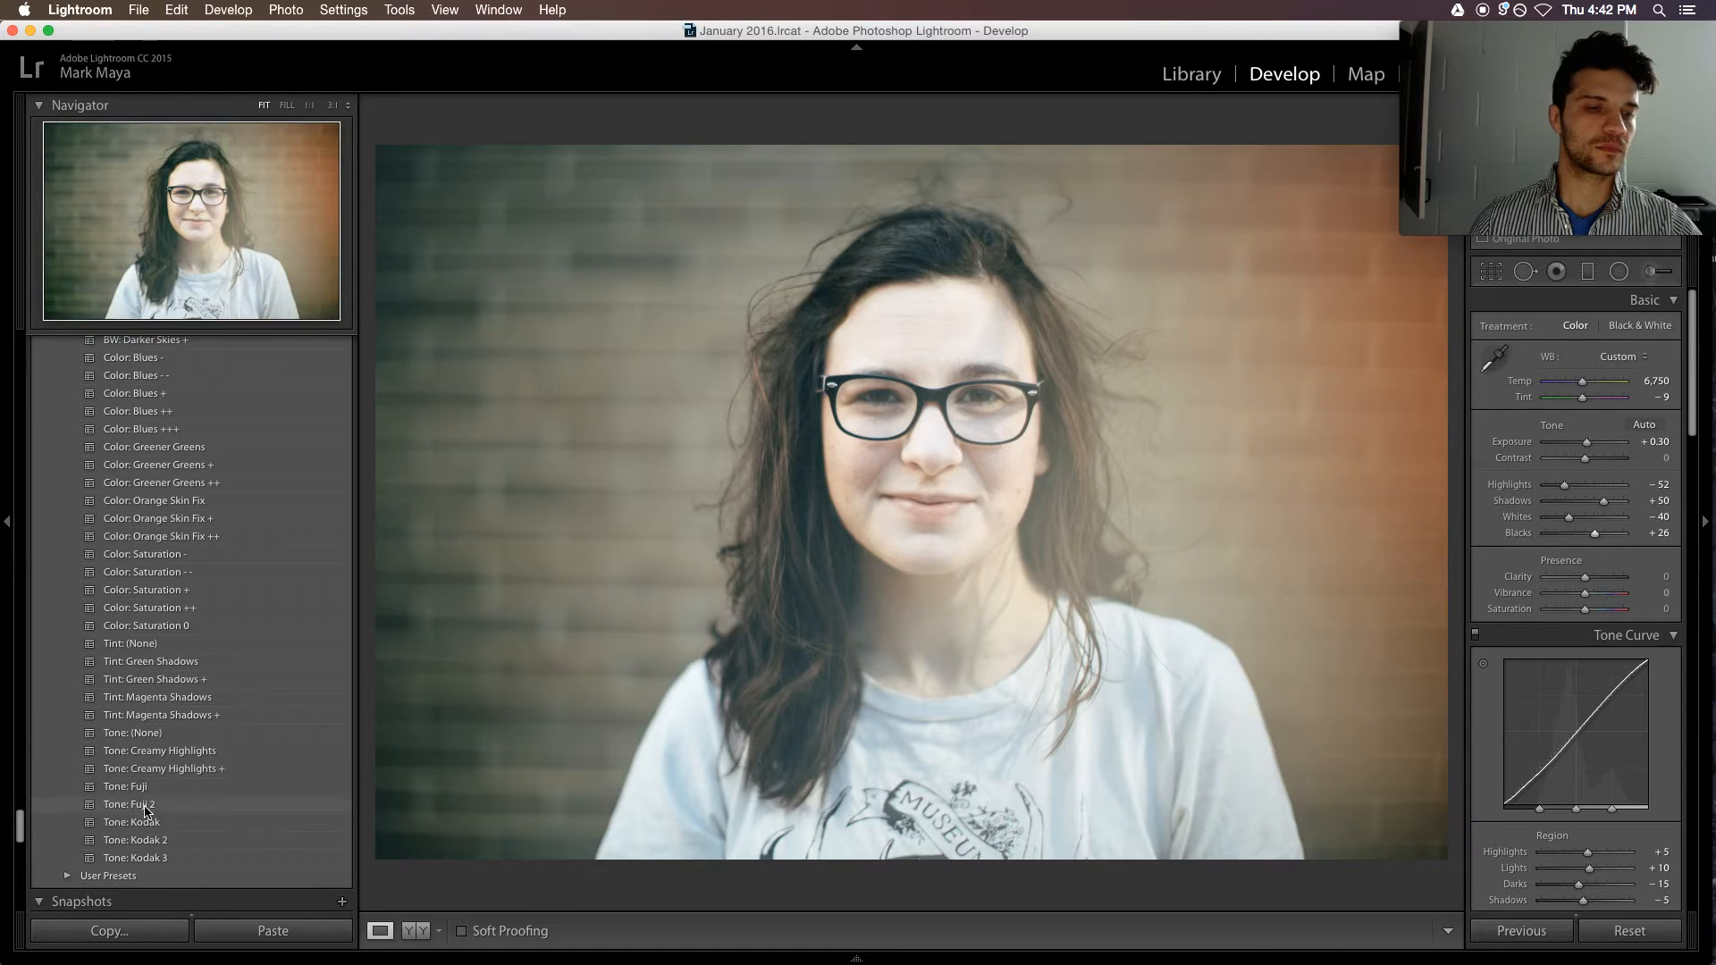
- Open a copy of the portrait with Lightroom adjustments for editing in Alien Skin Exposure X
{"action": "right_click", "coordinate": [833, 529]}
{"action": "mouse_move", "coordinate": [983, 613]}
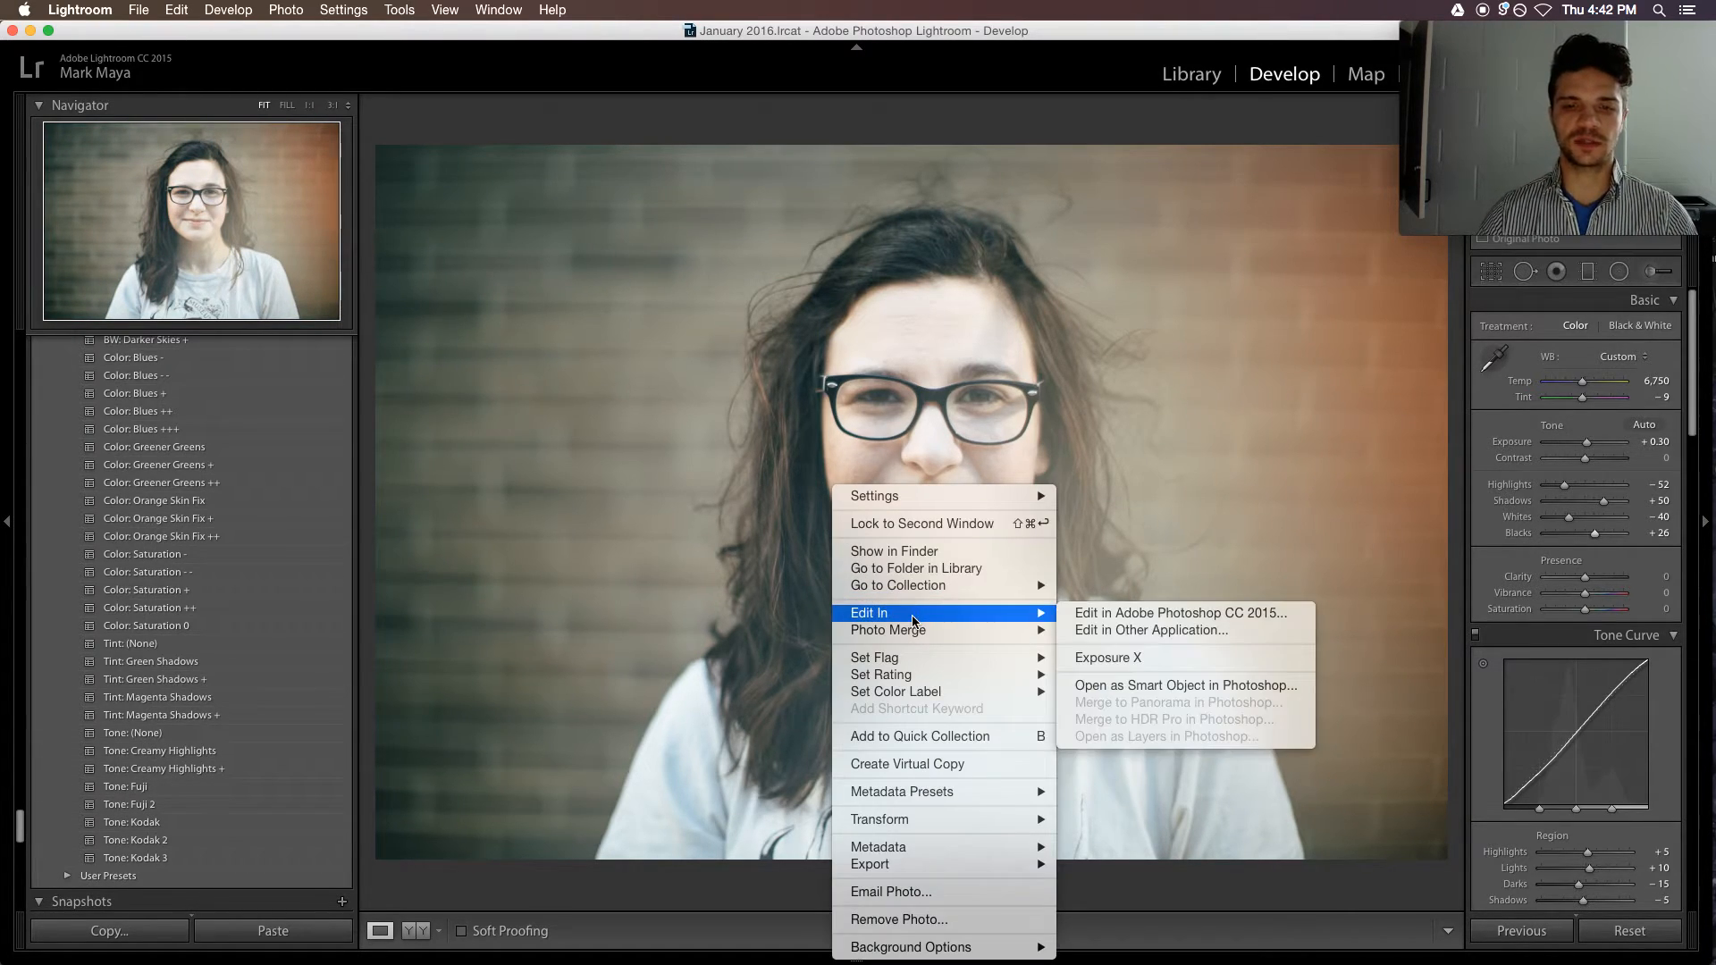
{"action": "left_click", "coordinate": [1136, 663]}
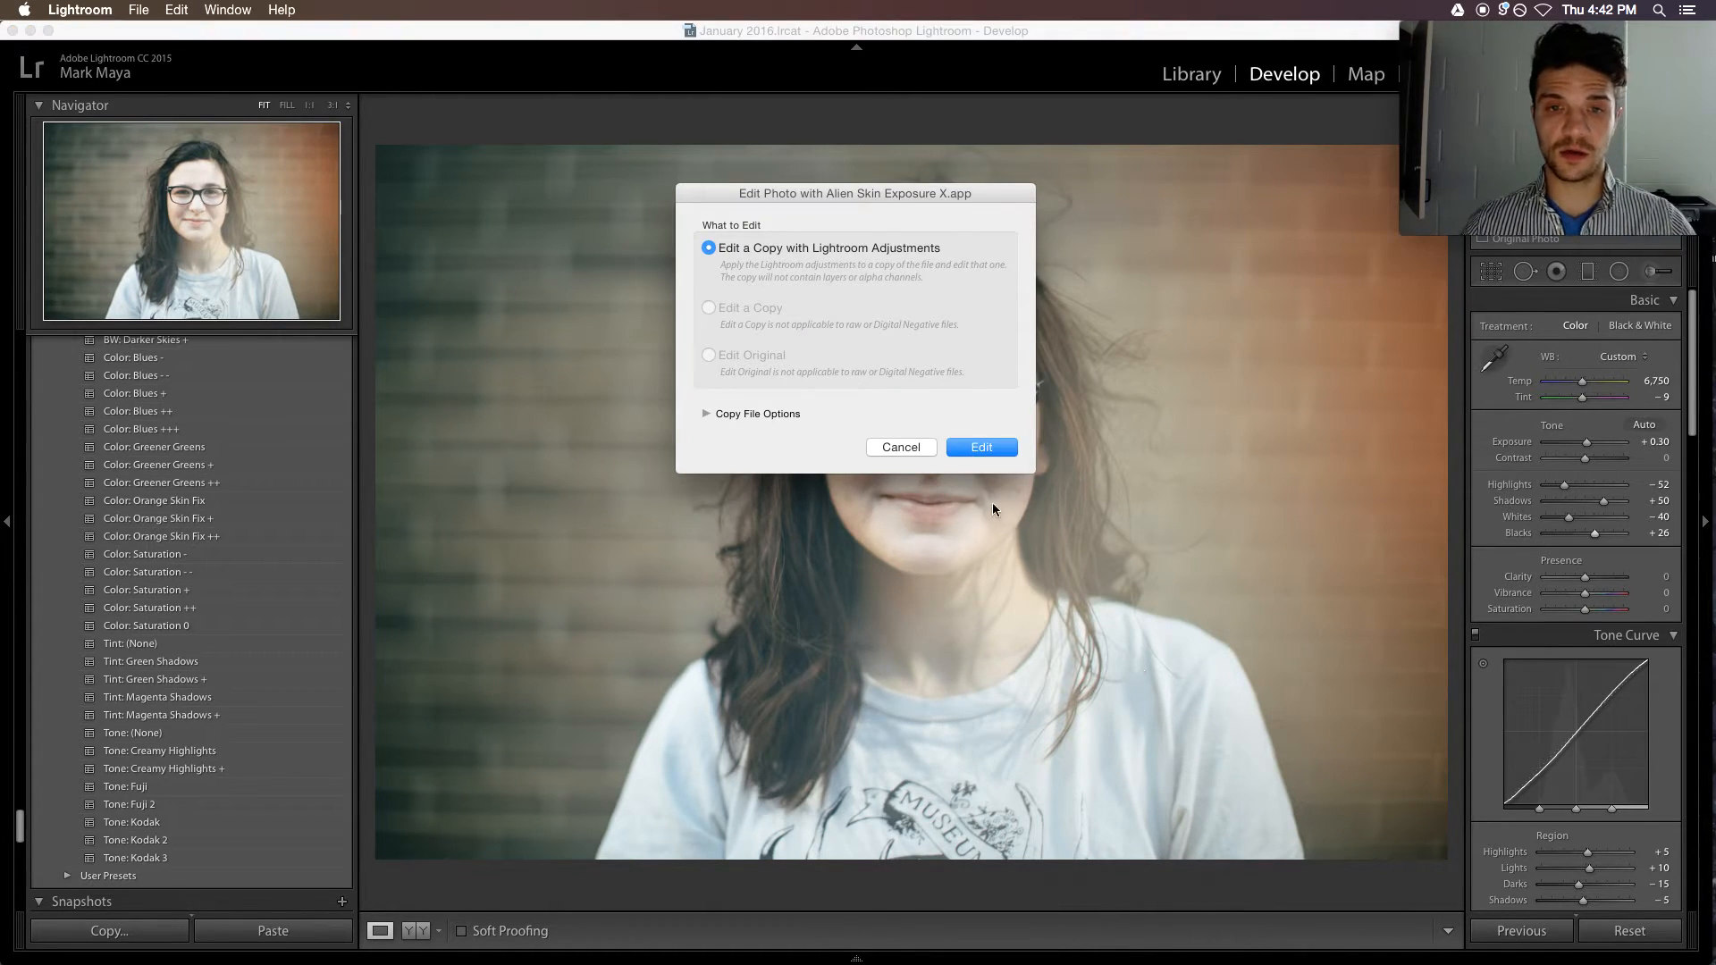
{"action": "left_click", "coordinate": [976, 447]}
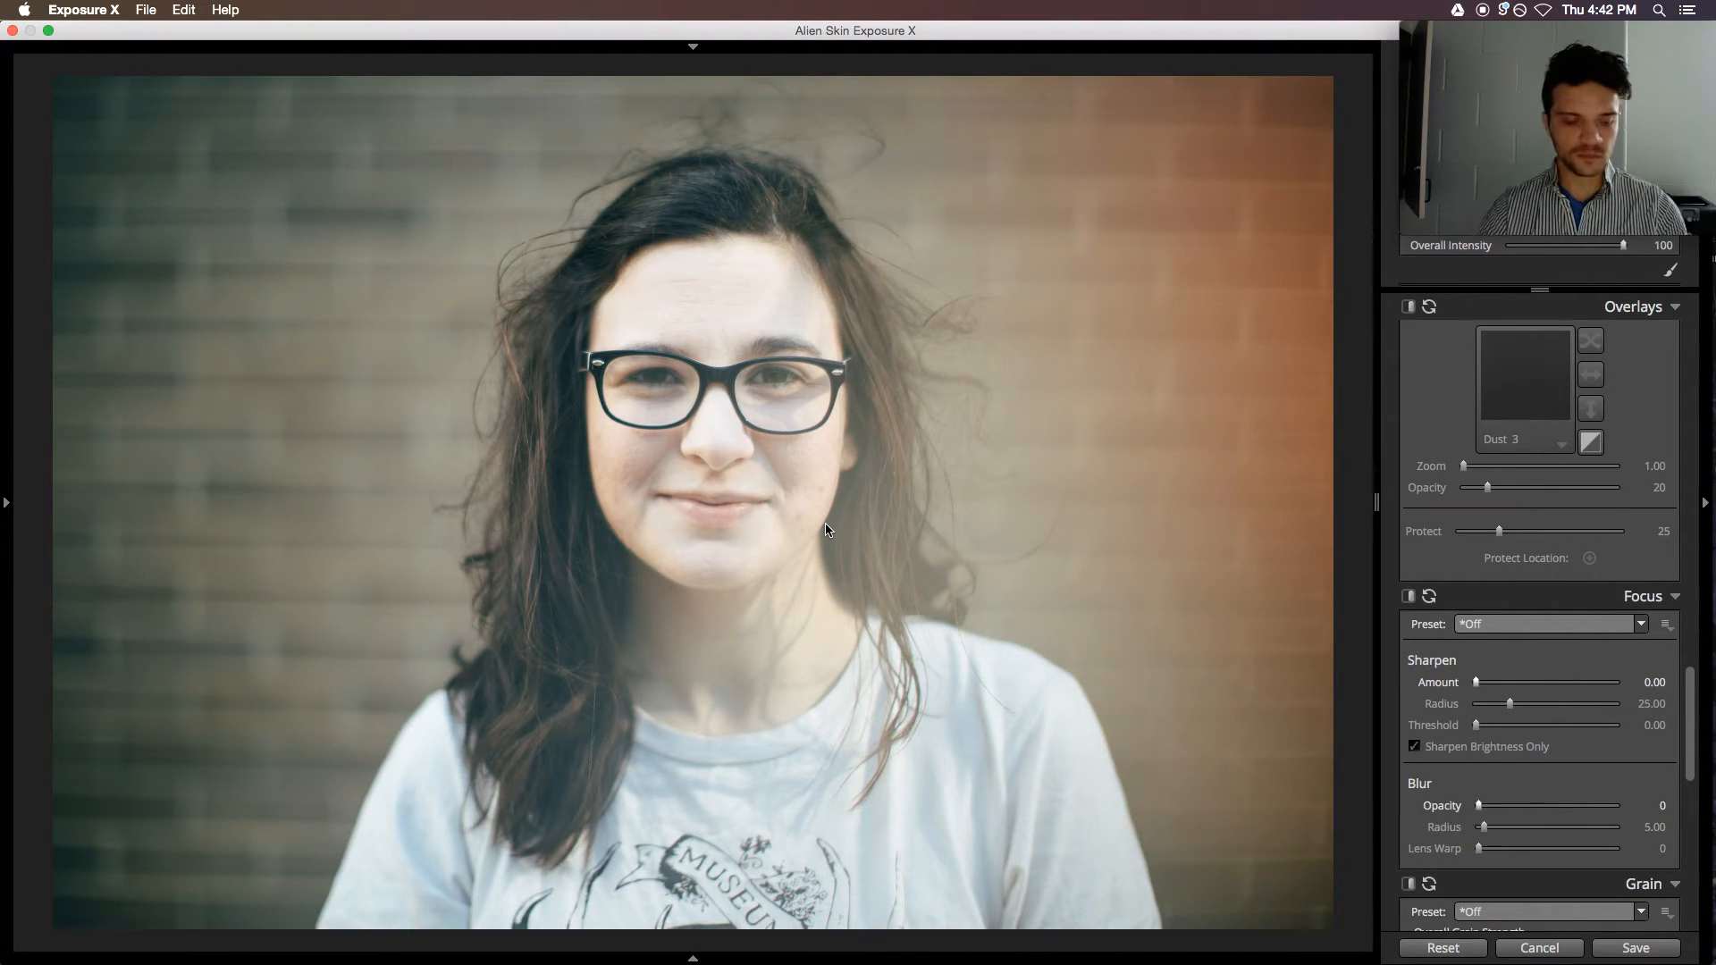
- Browse the Color Films - Print presets and apply Kodak Portra 160VC to the portrait
{"action": "key", "text": "Tab"}
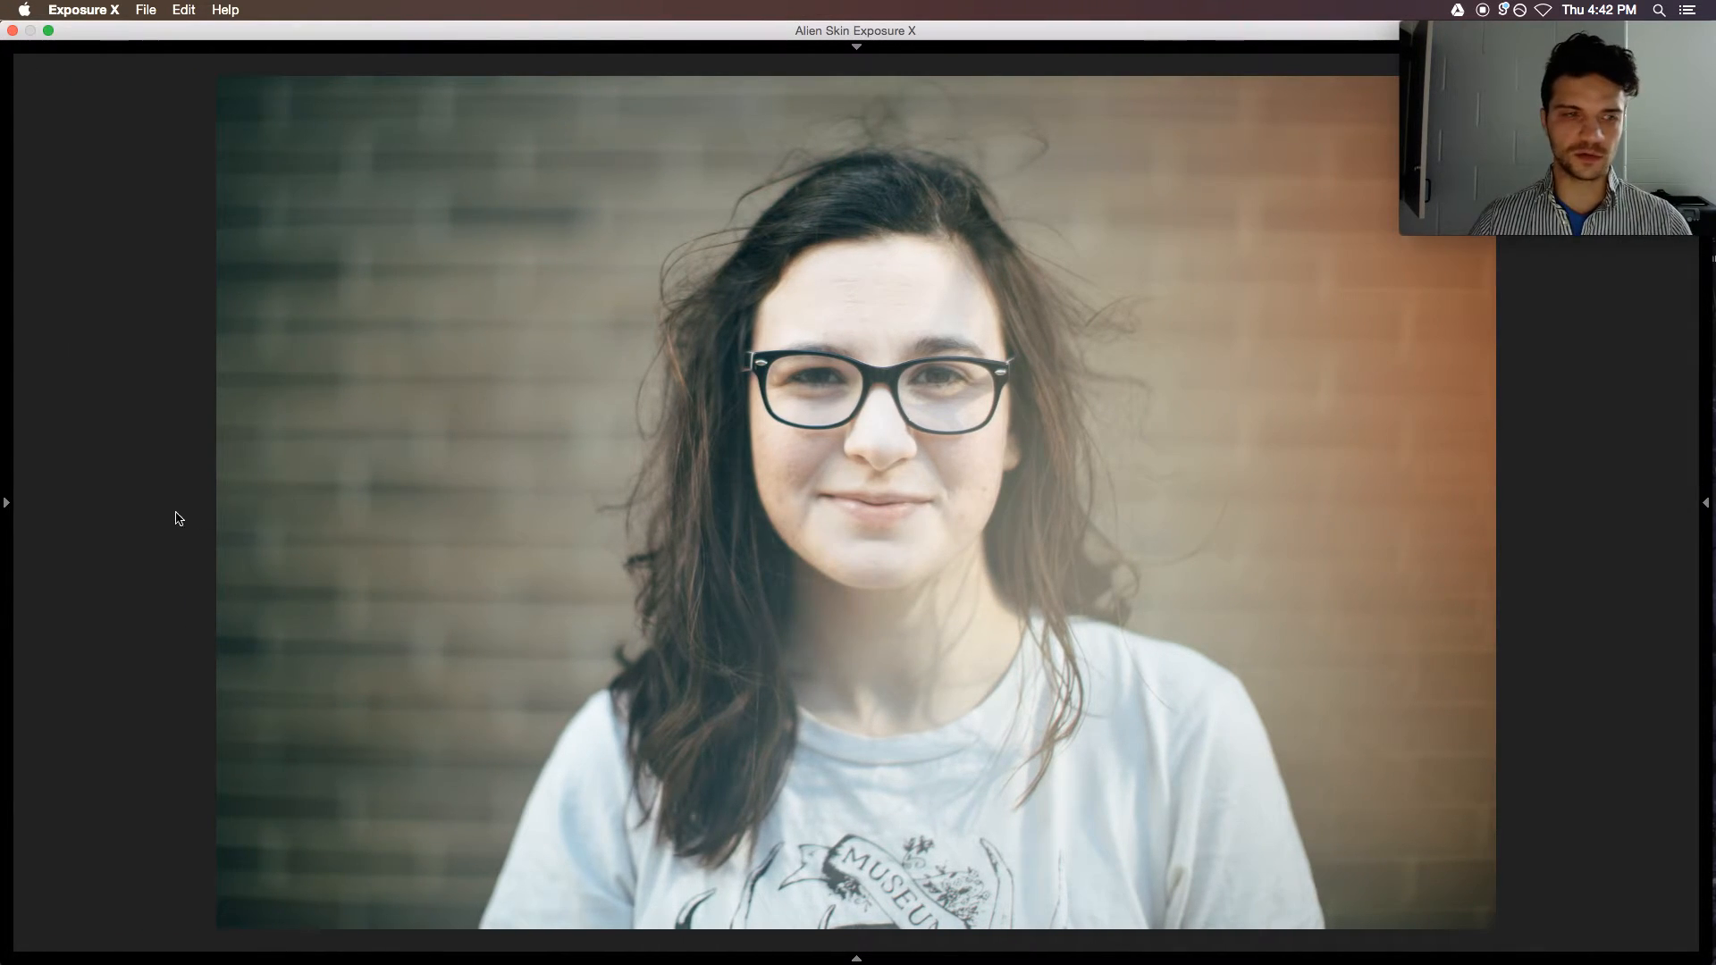
{"action": "left_click", "coordinate": [8, 503]}
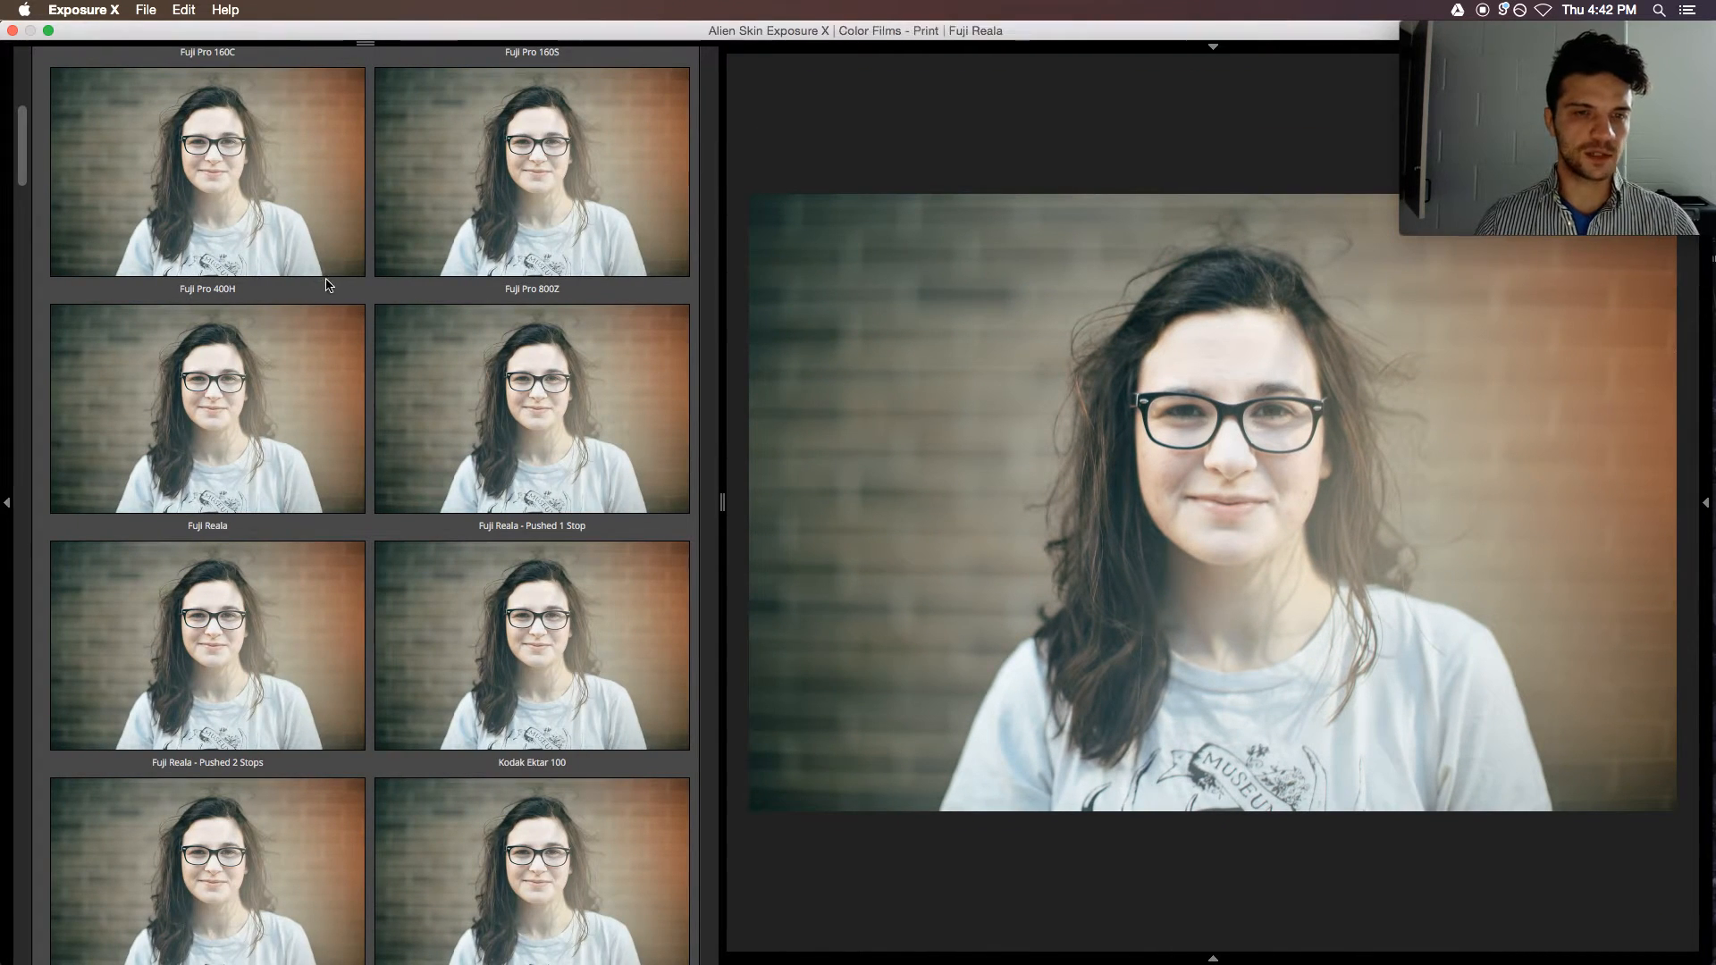
{"action": "scroll", "coordinate": [549, 658], "scroll_direction": "down", "scroll_amount": 5}
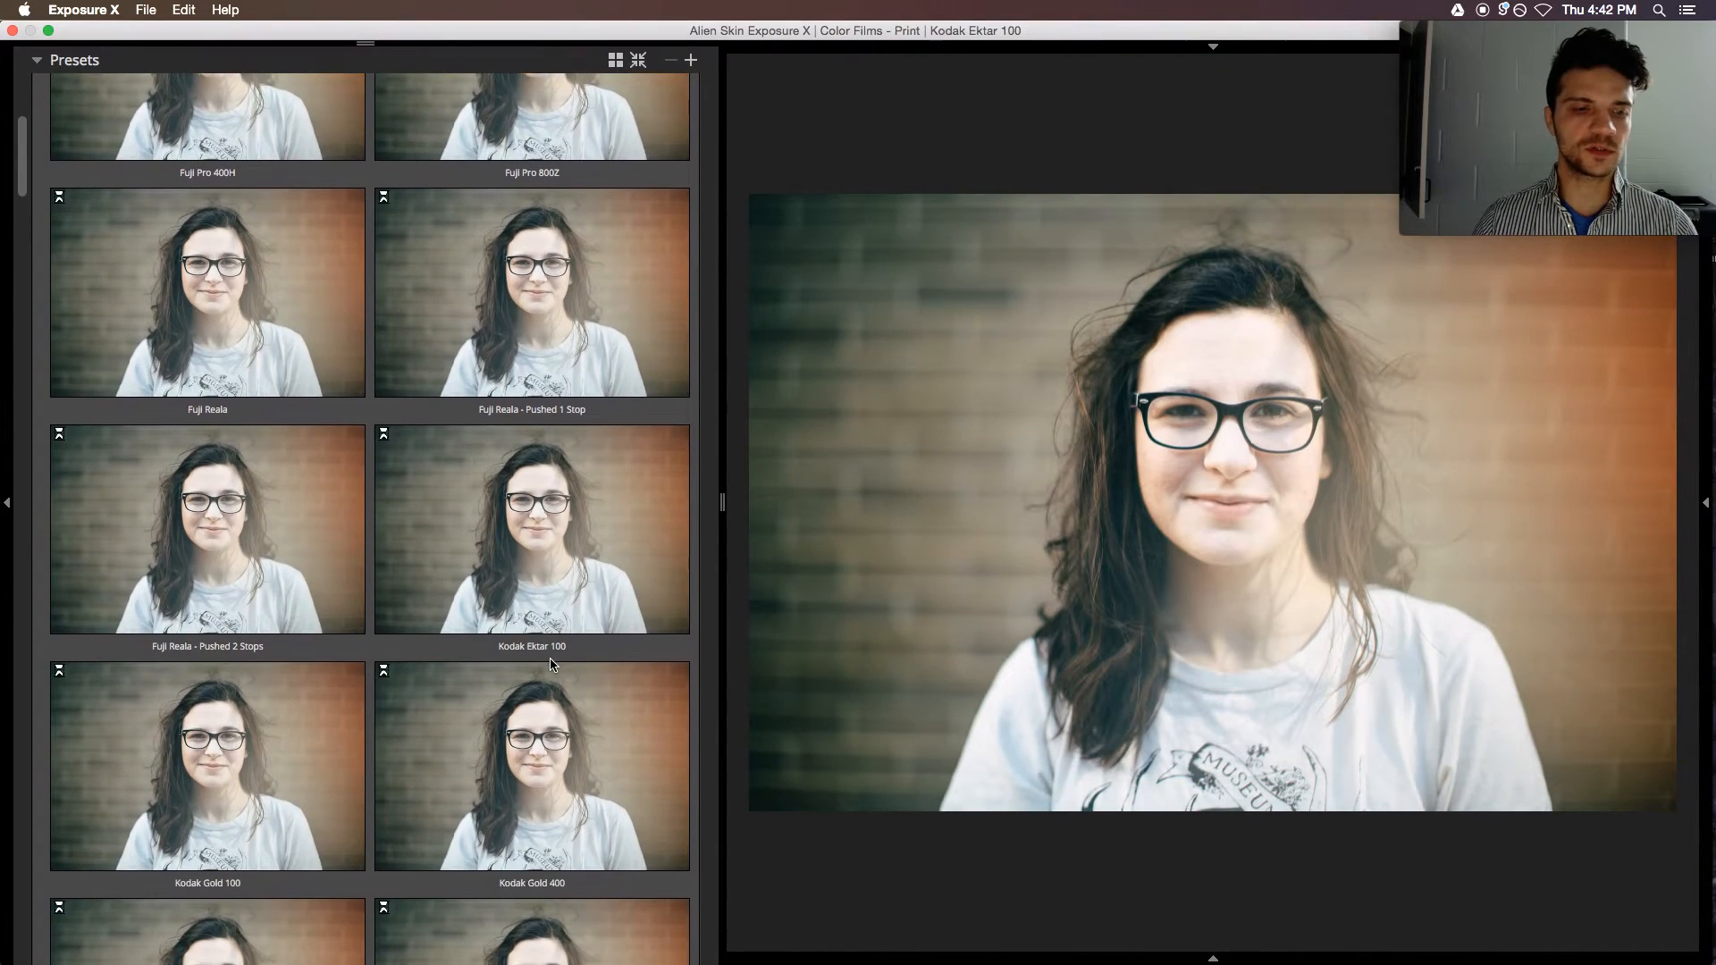
{"action": "scroll", "coordinate": [549, 658], "scroll_direction": "down", "scroll_amount": 3}
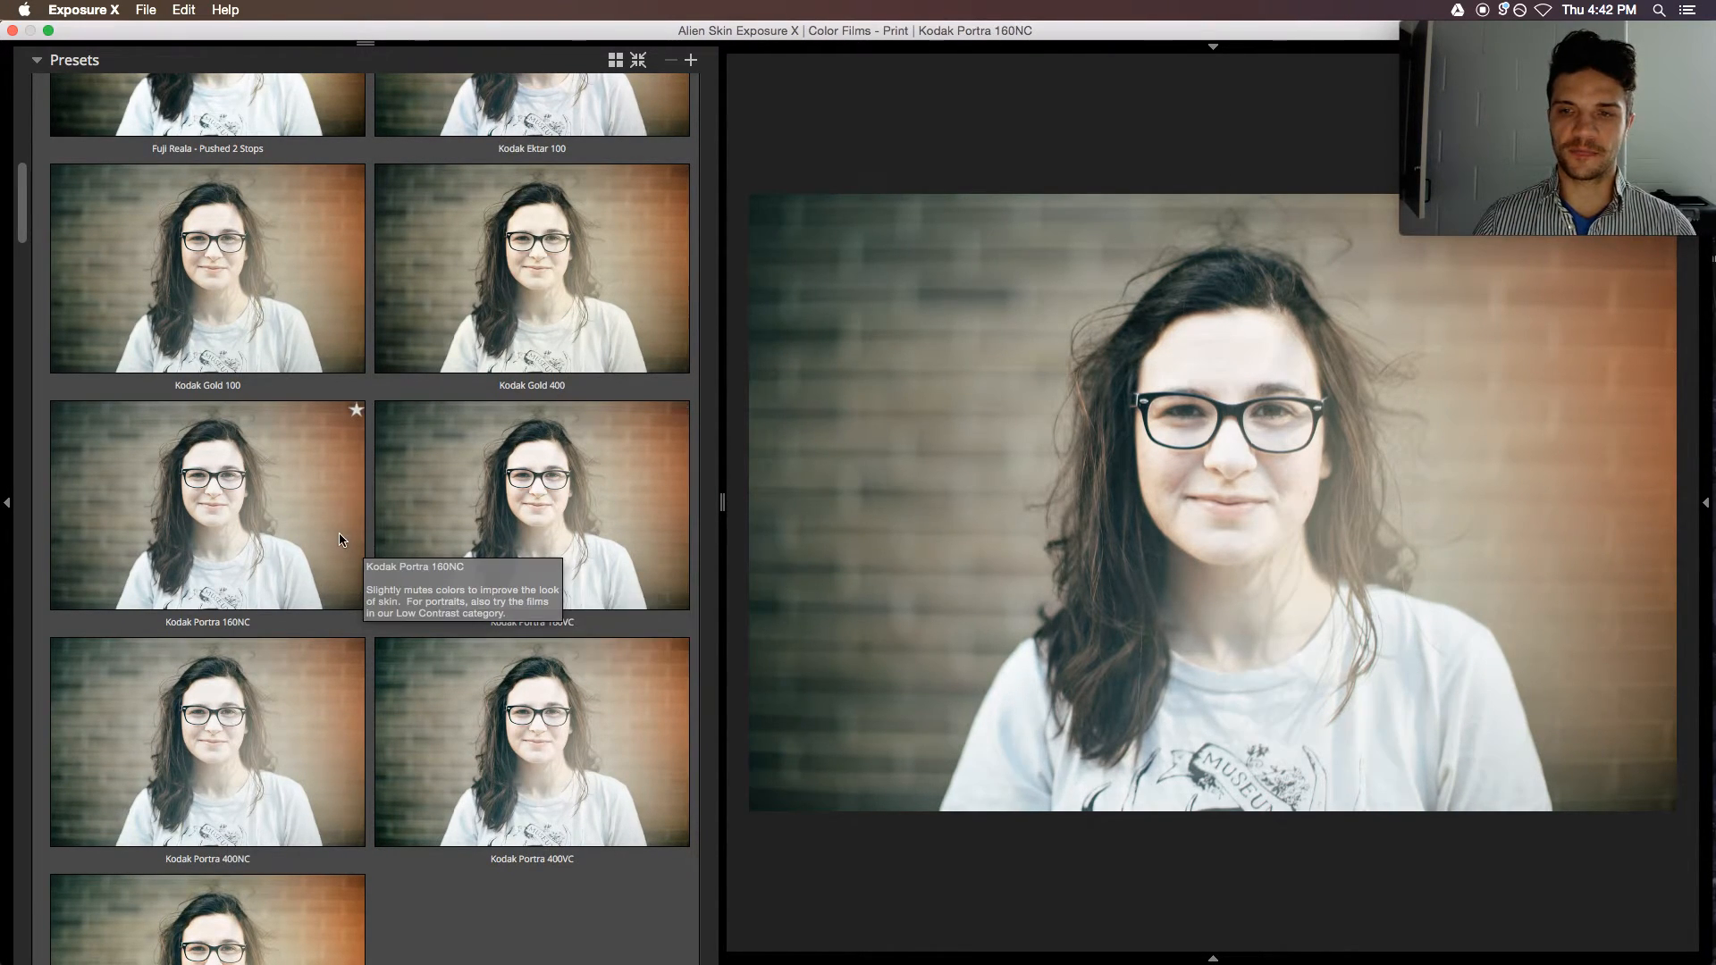
{"action": "left_click", "coordinate": [552, 527]}
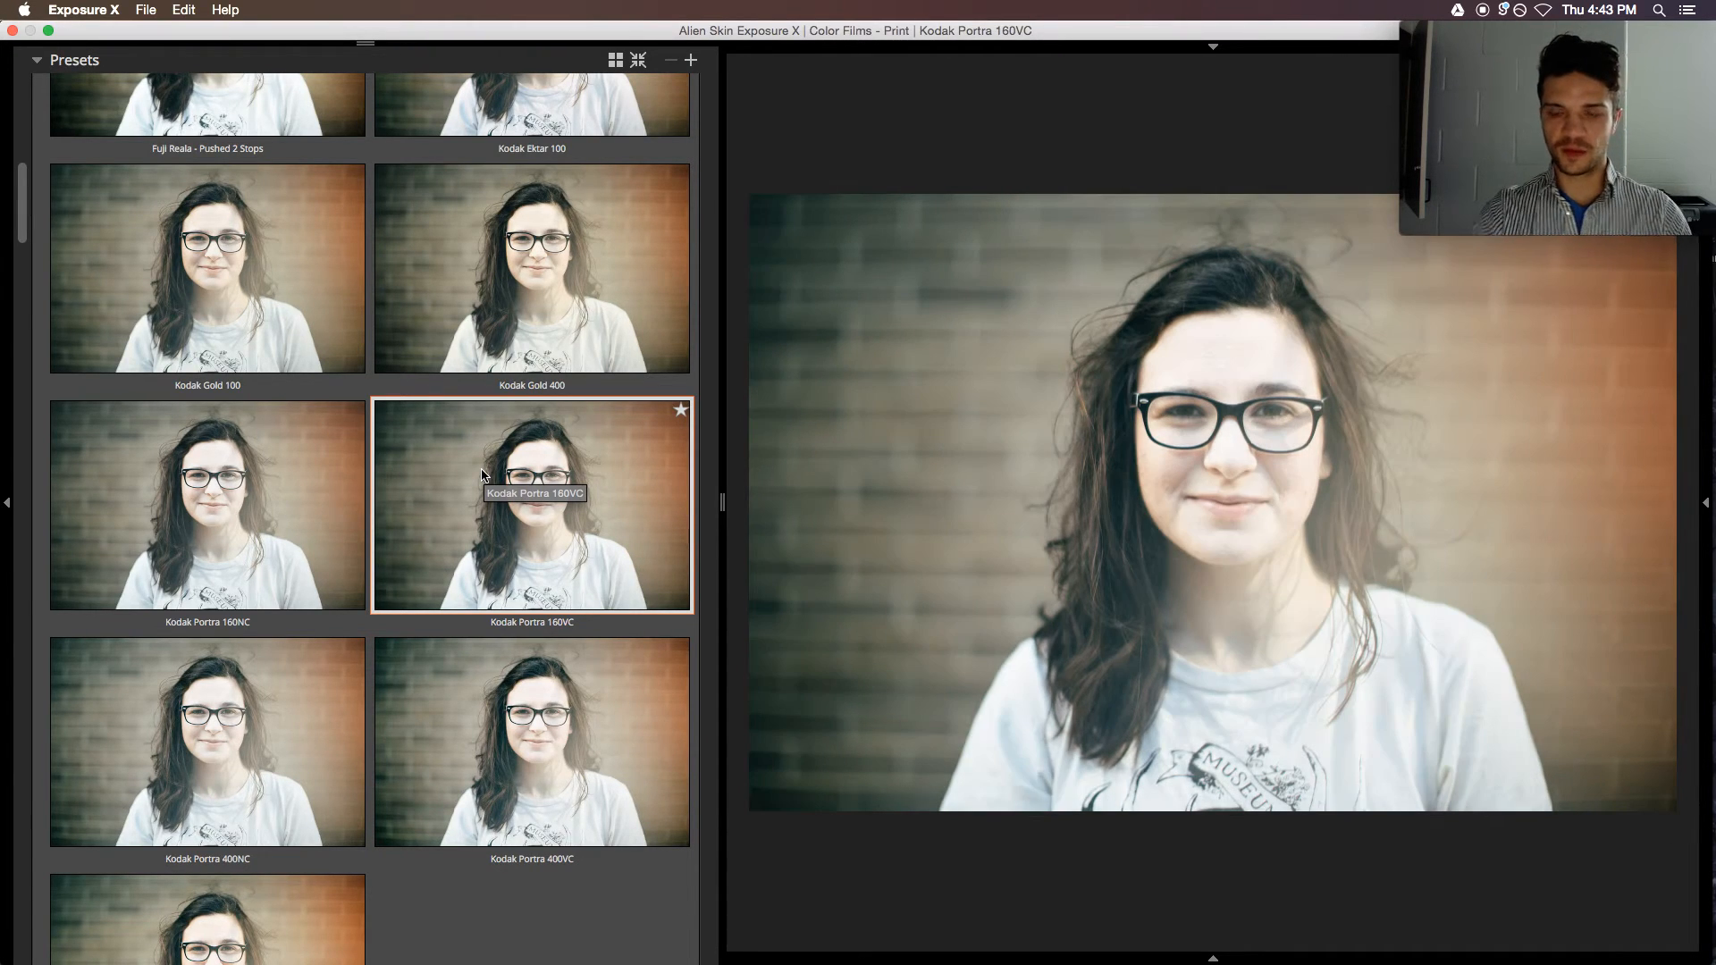
- Replace the preset browser with the adjustment controls beside the portrait and set Overall Intensity to 62
{"action": "key", "text": "Tab"}
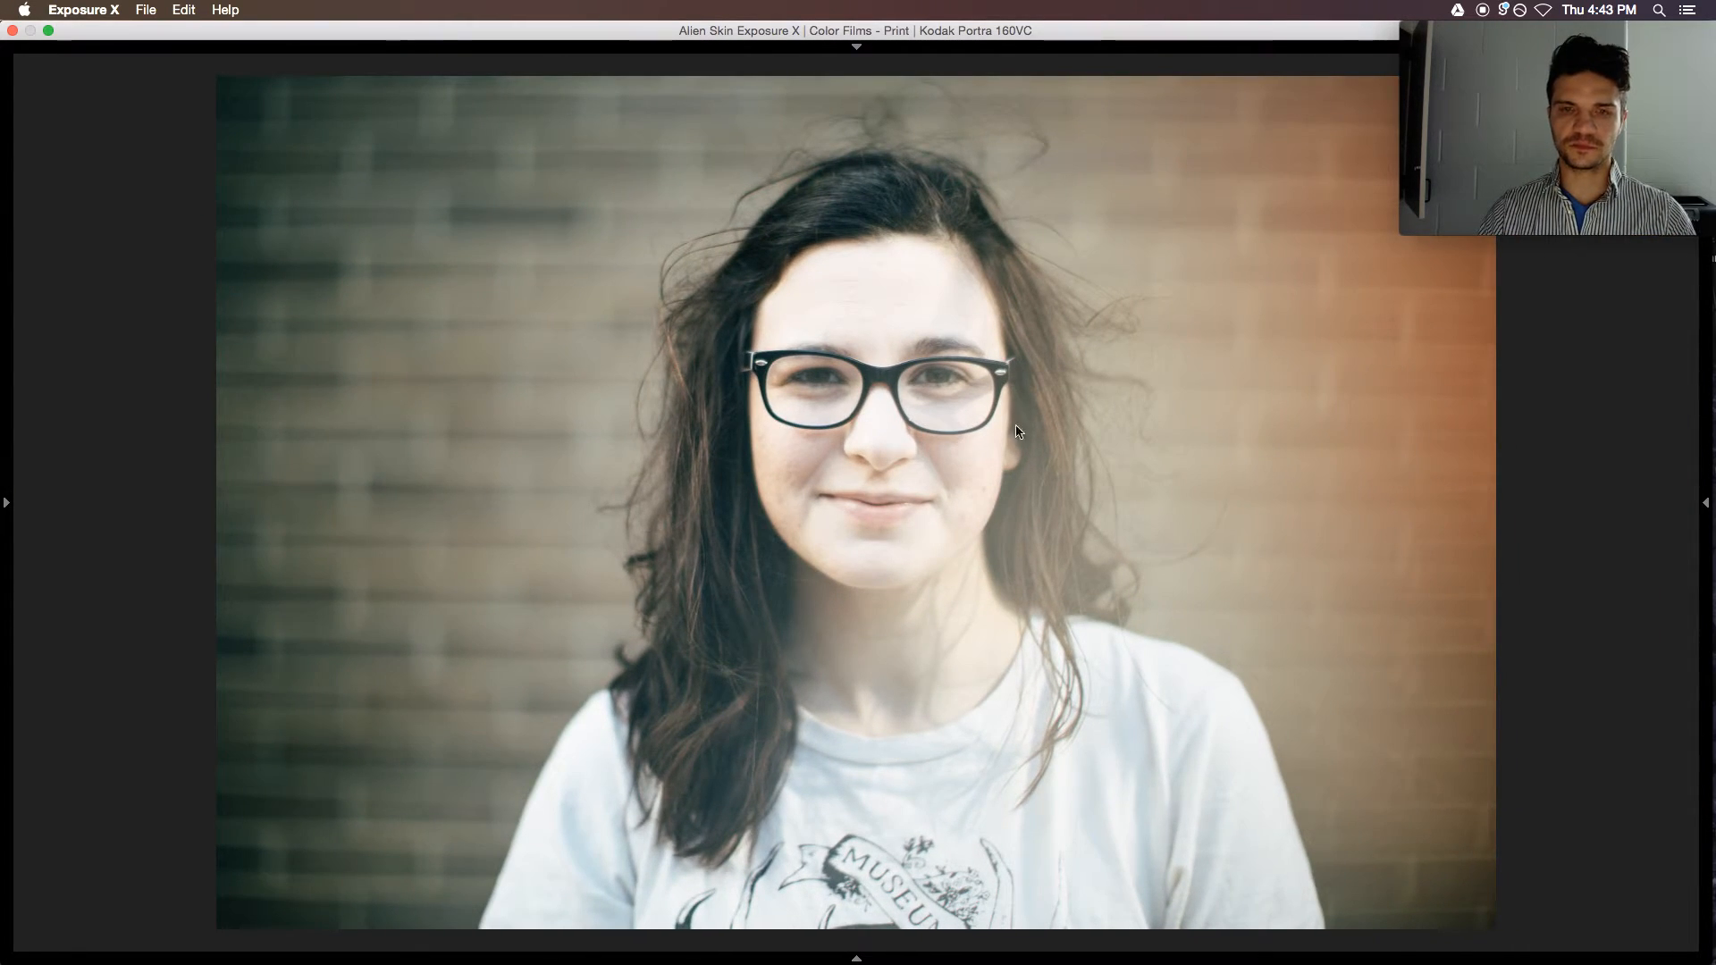
{"action": "left_click", "coordinate": [1705, 502]}
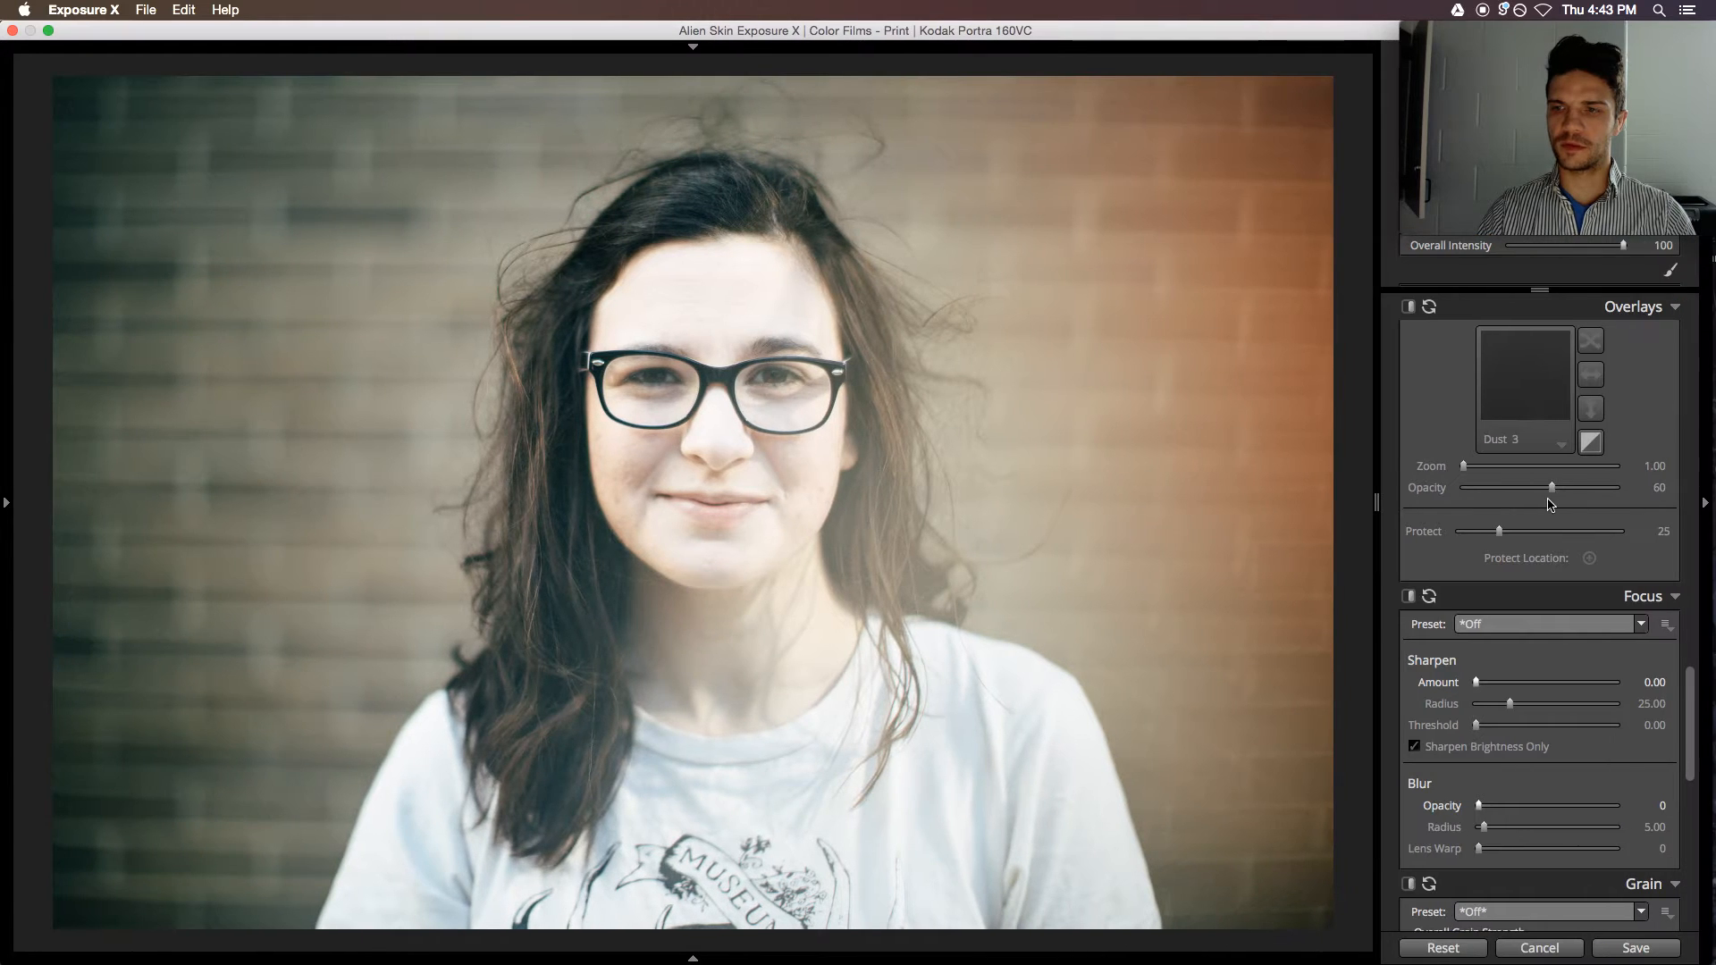
{"action": "left_click_drag", "start_coordinate": [1504, 31], "coordinate": [1020, 7]}
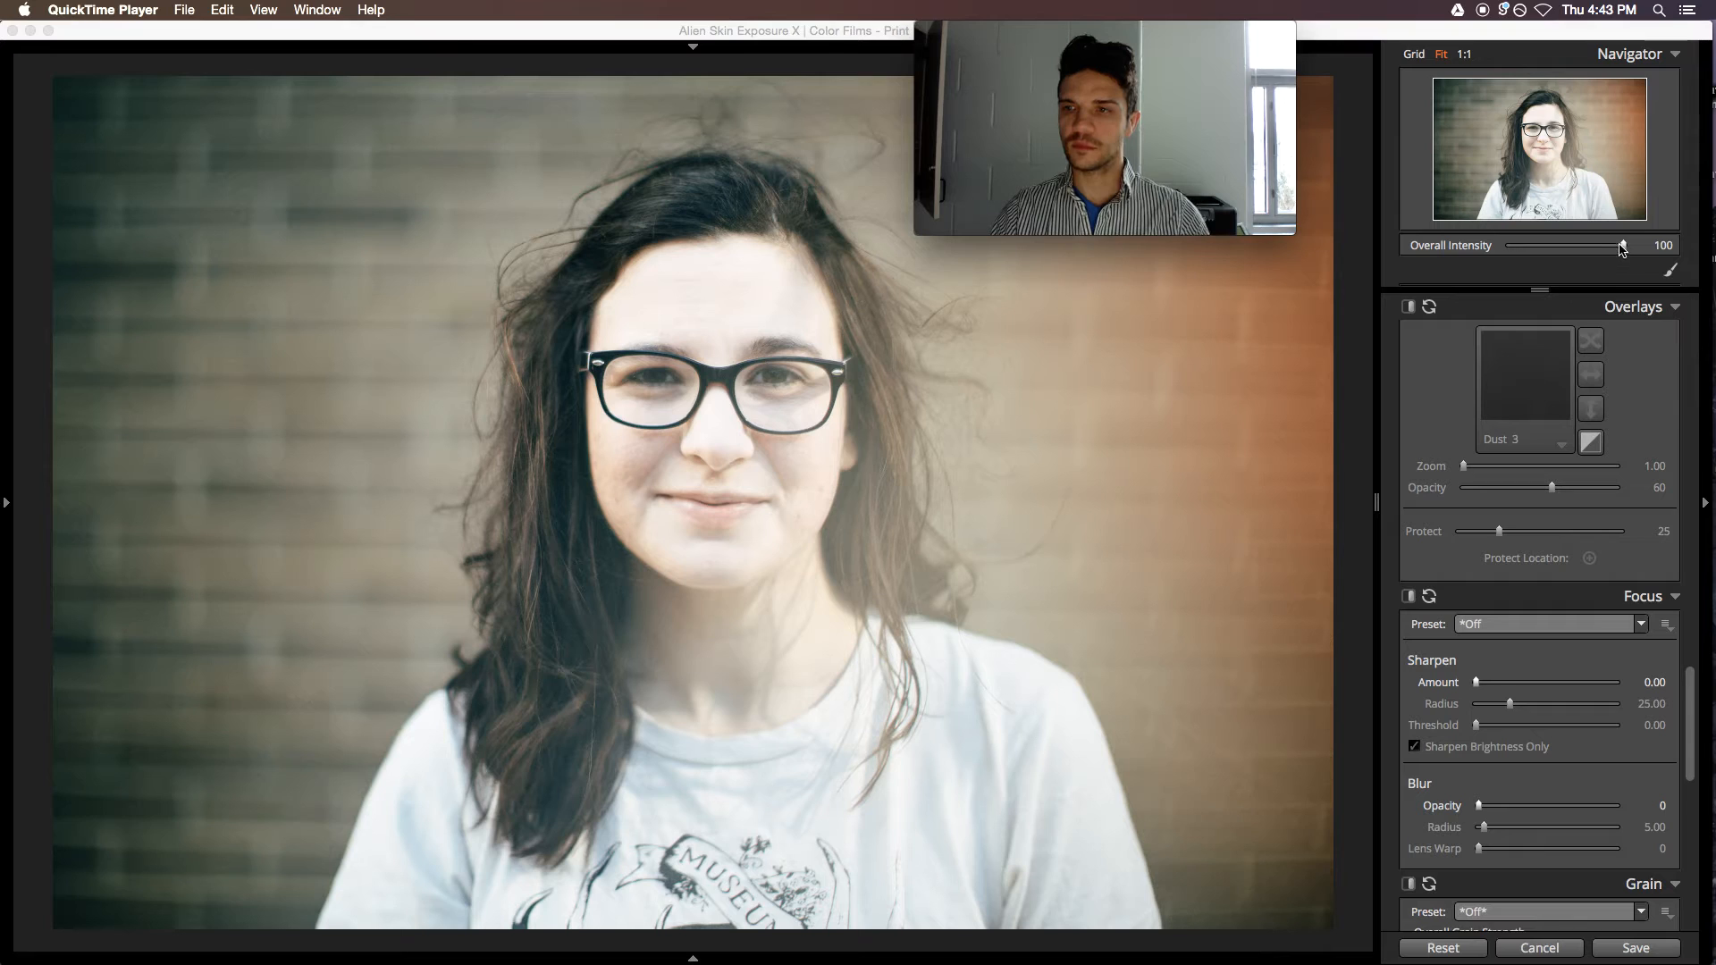
{"action": "left_click_drag", "start_coordinate": [1621, 247], "coordinate": [1578, 245]}
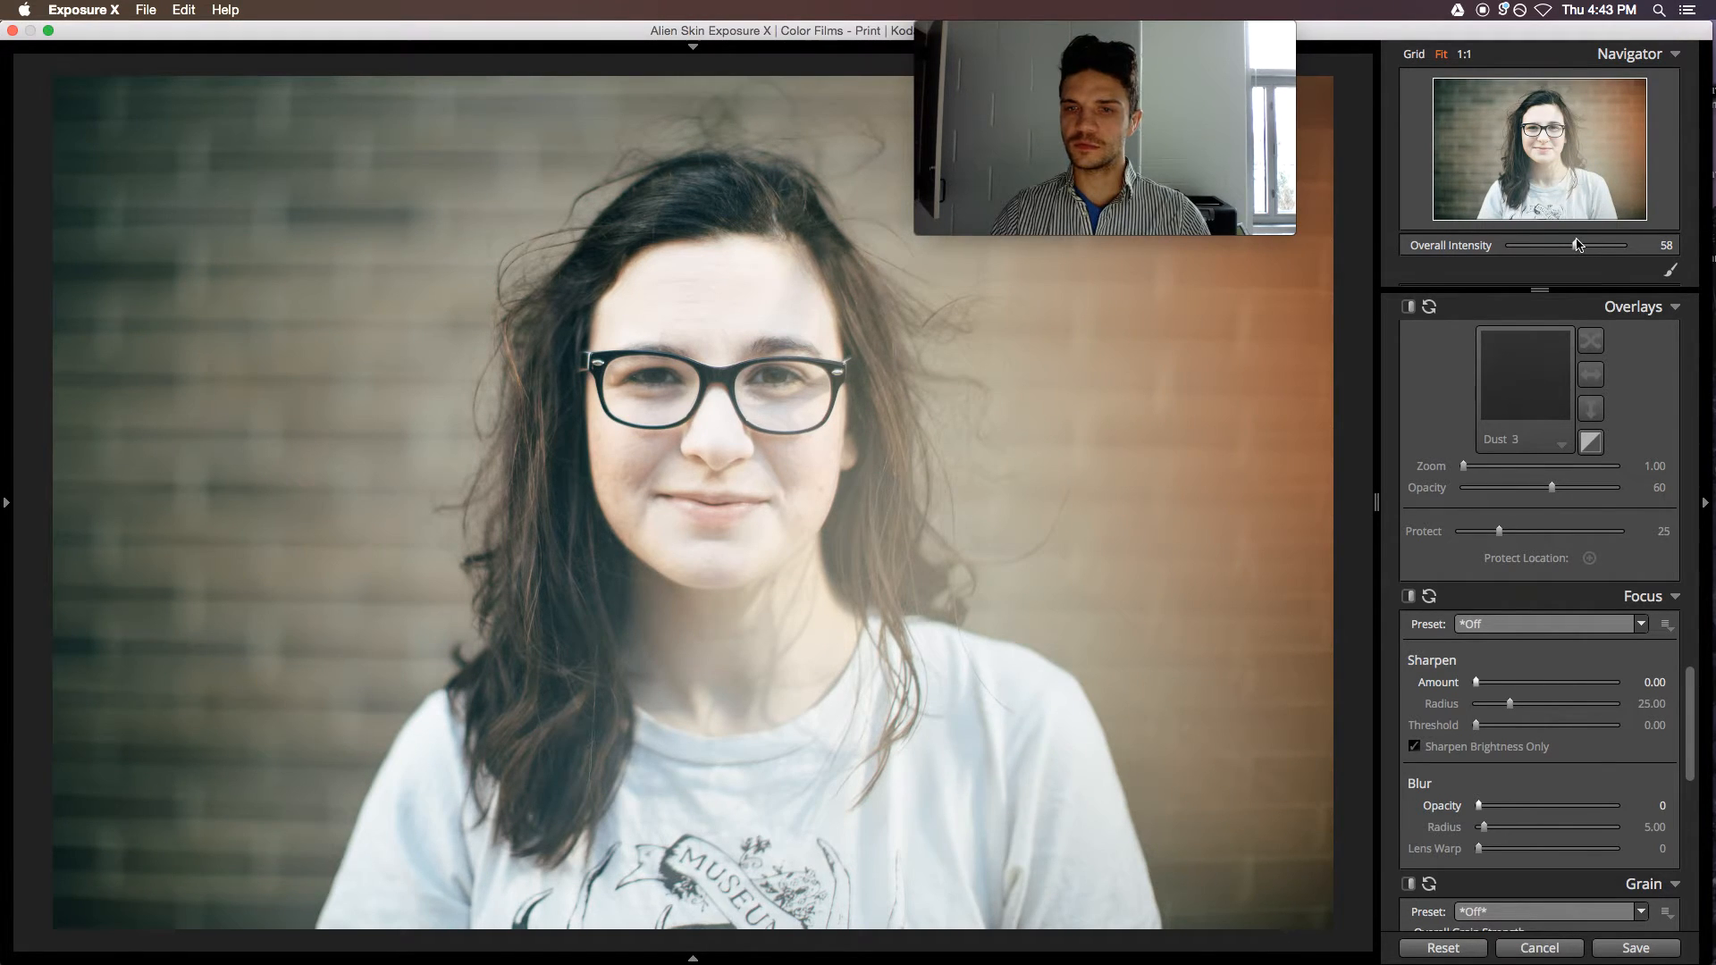
- Try the Milky Blacks tone curve preset and compare it repeatedly with the film preset's own curve
{"action": "scroll", "coordinate": [1565, 546], "scroll_direction": "up", "scroll_amount": 10}
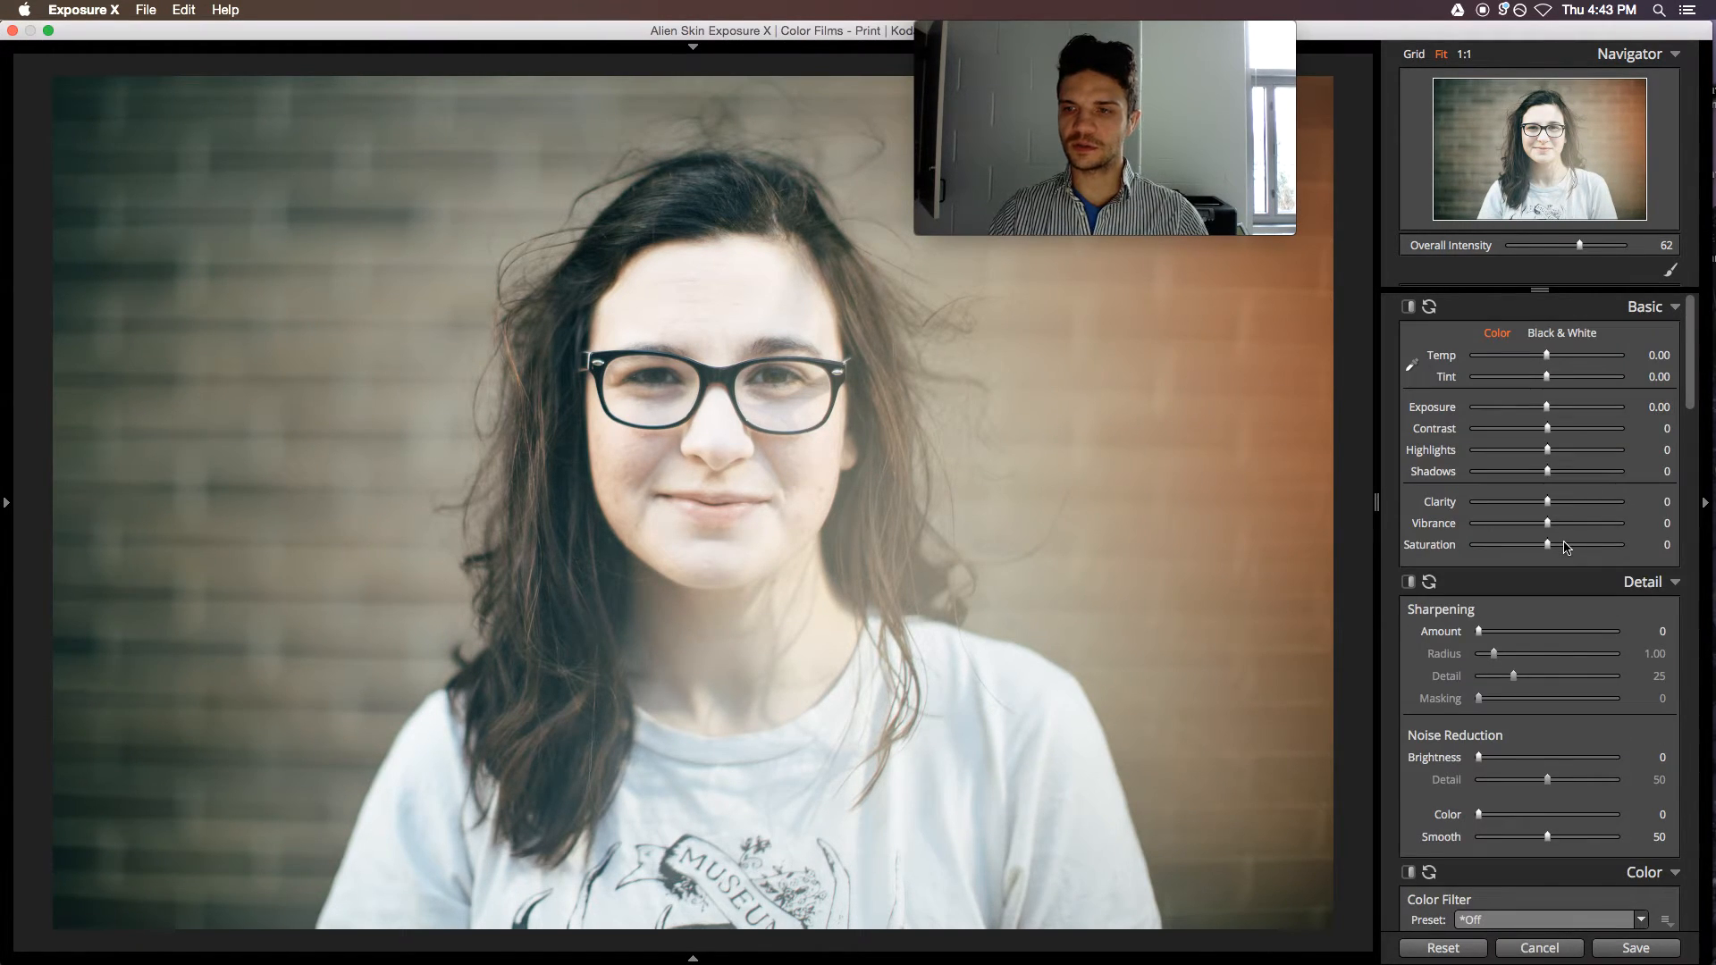
{"action": "scroll", "coordinate": [1564, 547], "scroll_direction": "down", "scroll_amount": 8}
{"action": "scroll", "coordinate": [1565, 547], "scroll_direction": "down", "scroll_amount": 3}
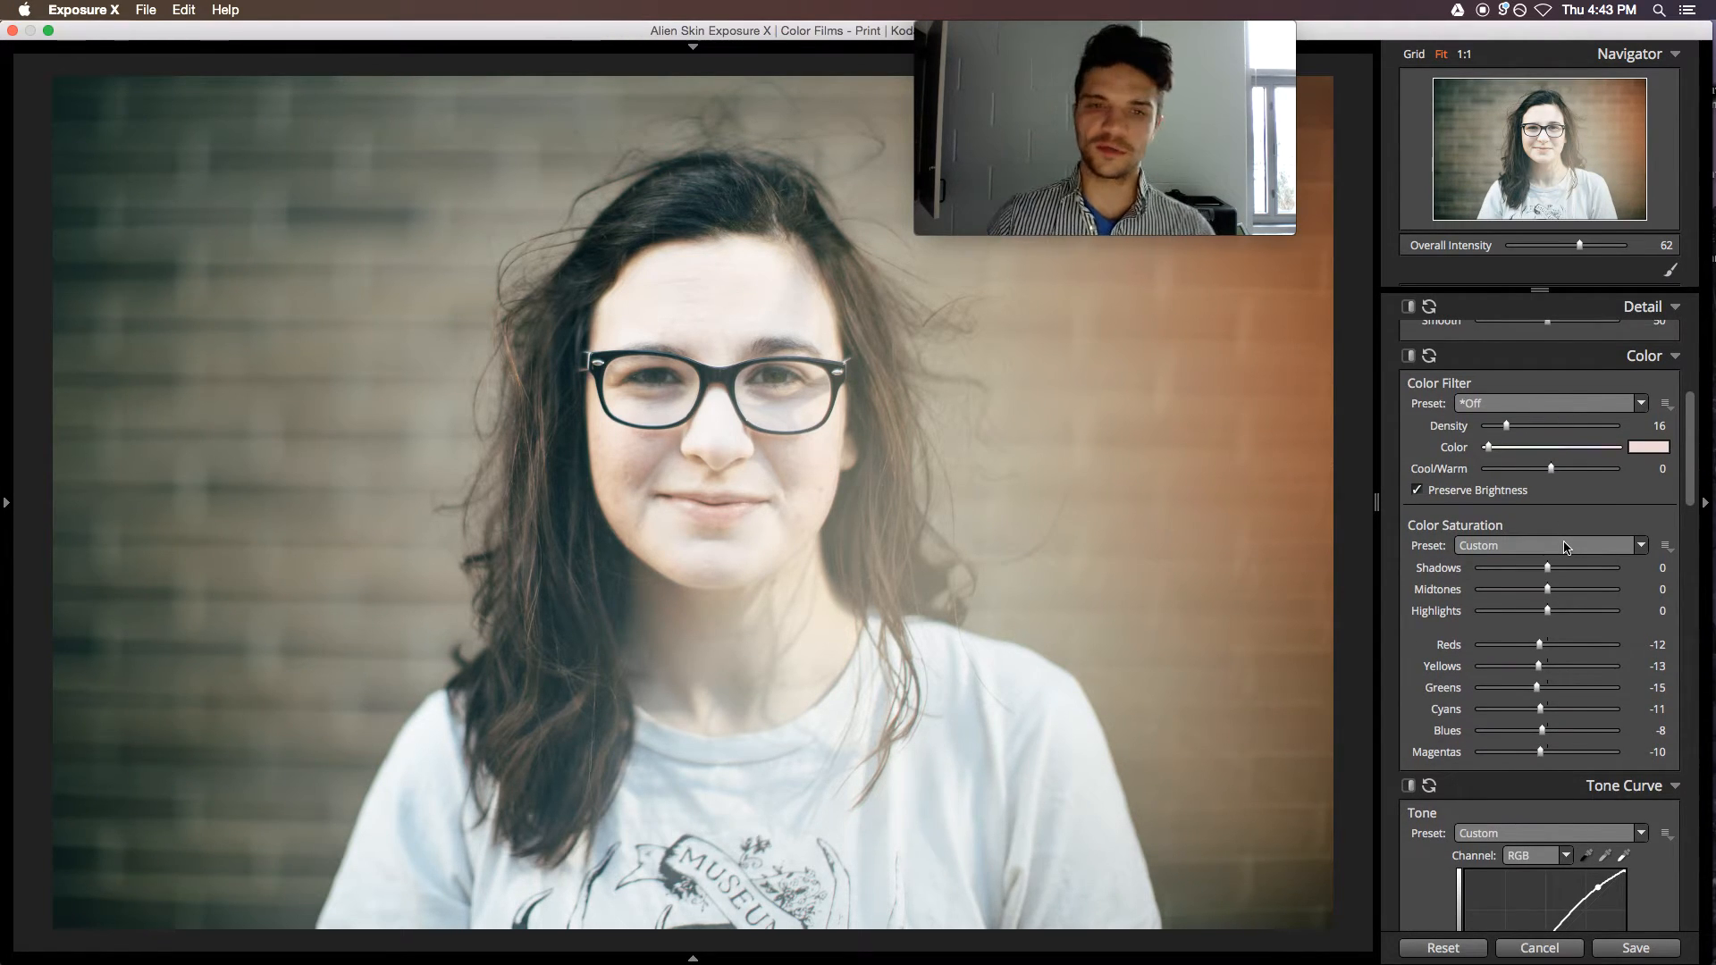
{"action": "scroll", "coordinate": [1565, 547], "scroll_direction": "down", "scroll_amount": 5}
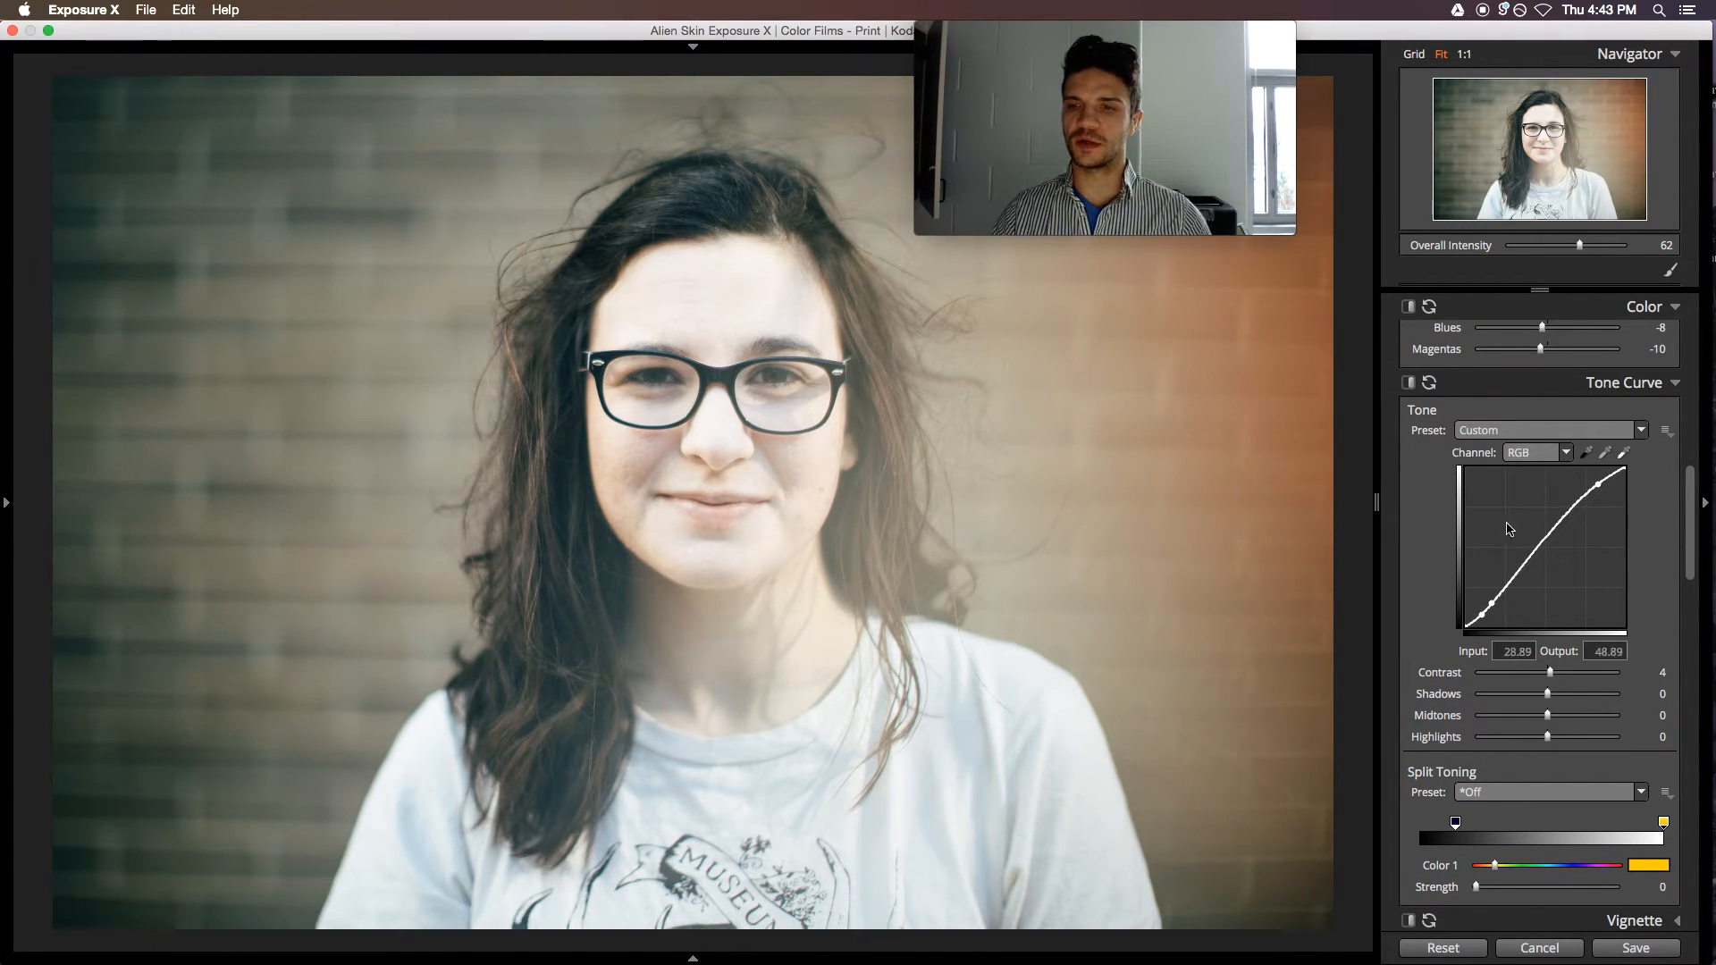
{"action": "scroll", "coordinate": [1512, 675], "scroll_direction": "down", "scroll_amount": 1}
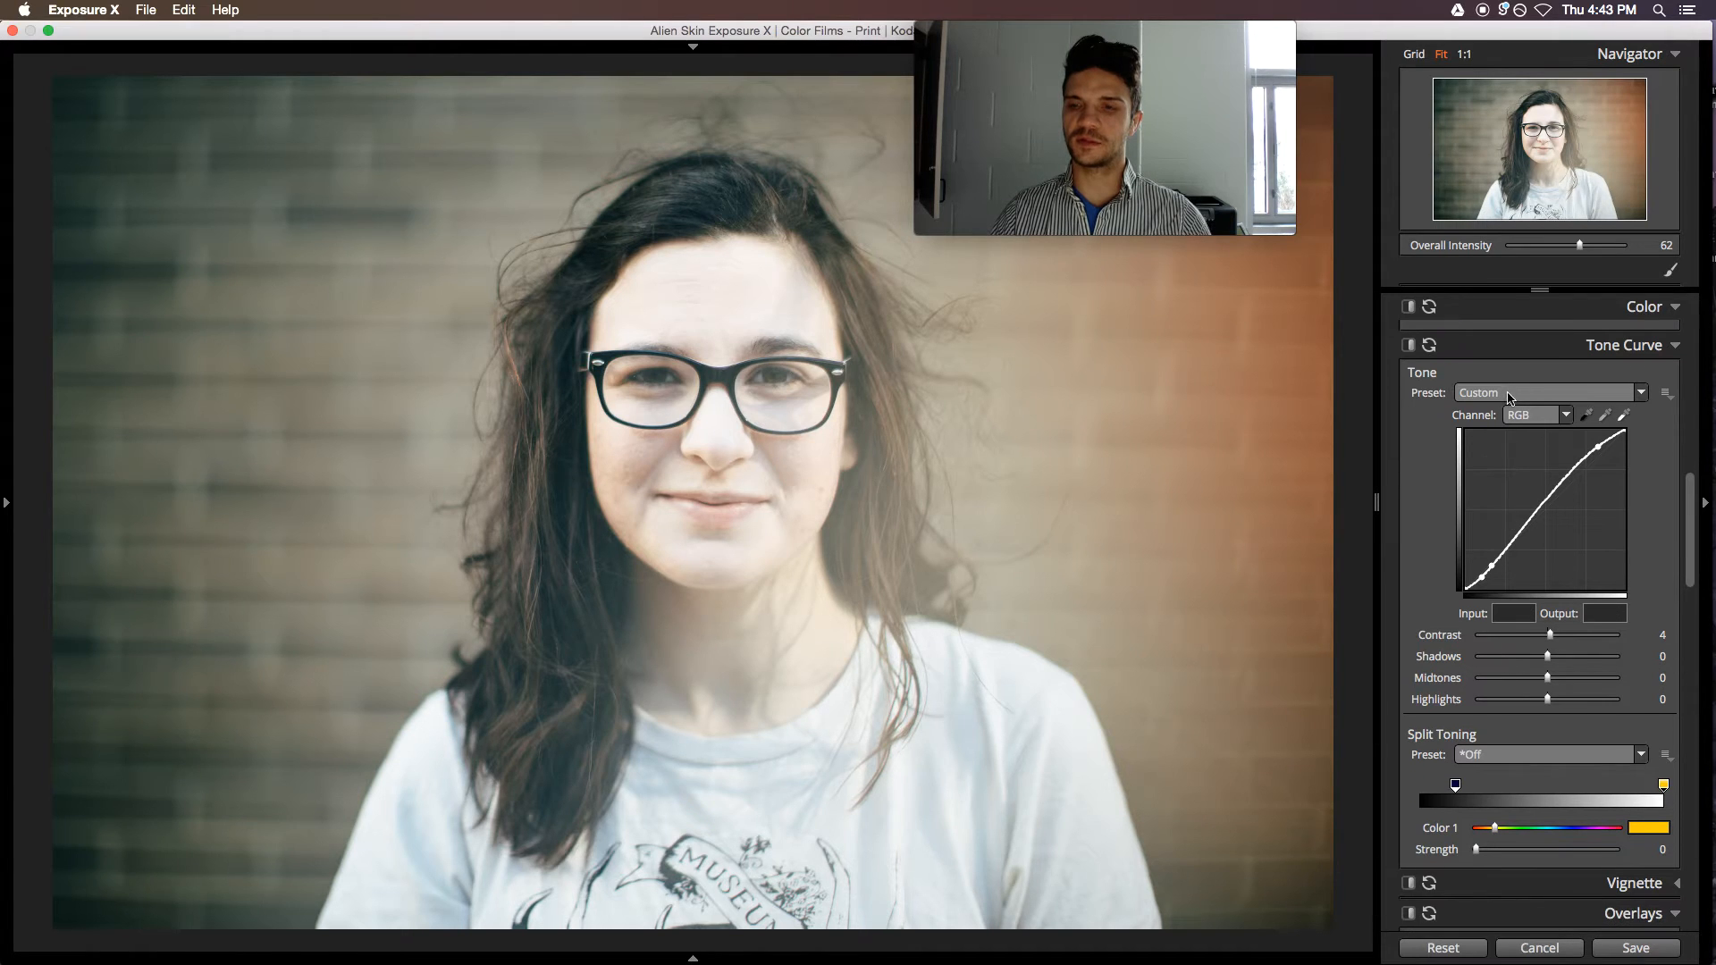
{"action": "left_click", "coordinate": [1510, 394]}
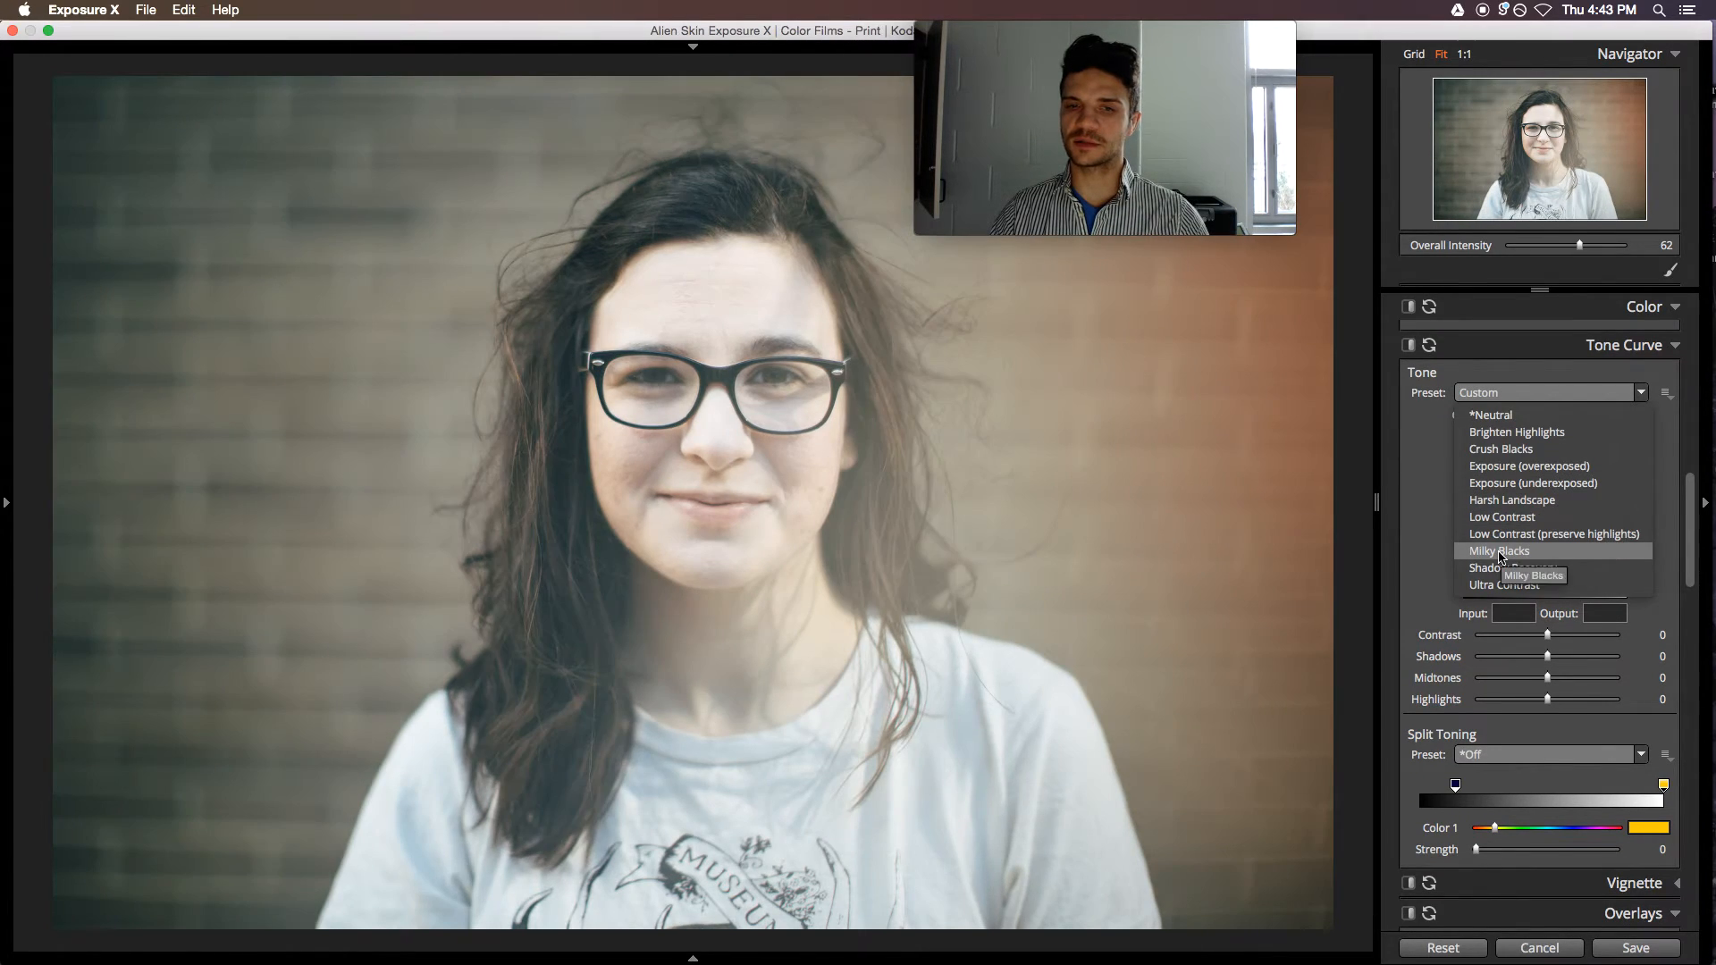
{"action": "left_click", "coordinate": [1500, 554]}
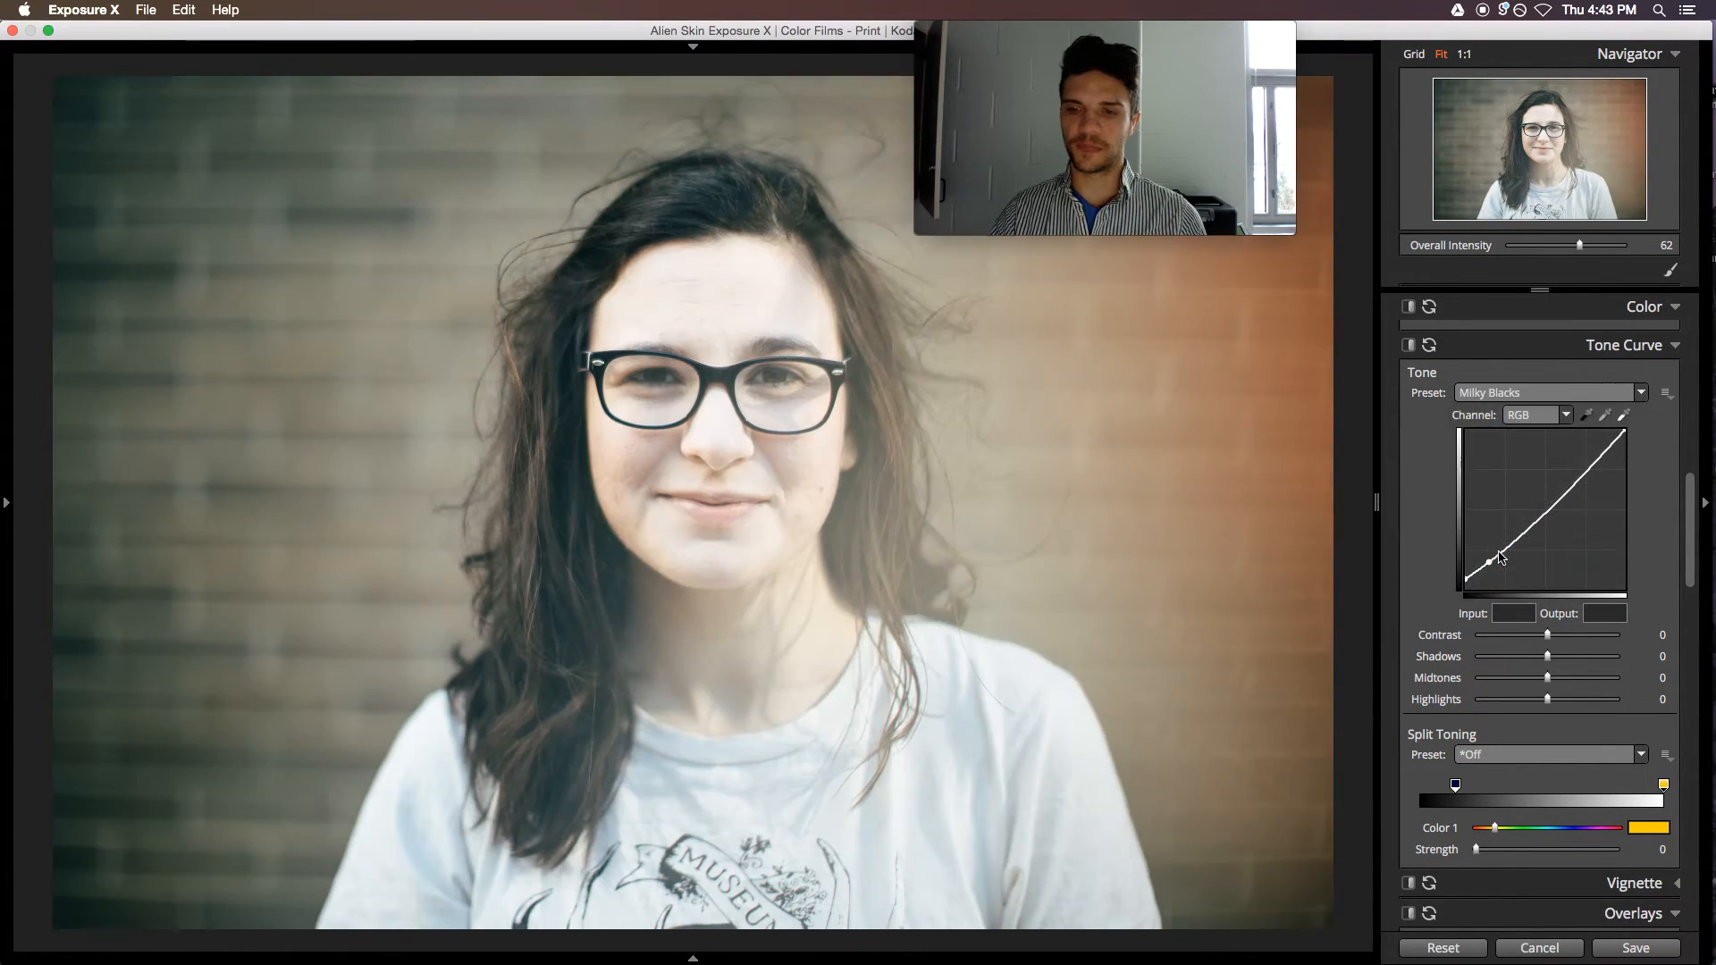
{"action": "key", "text": "super+z"}
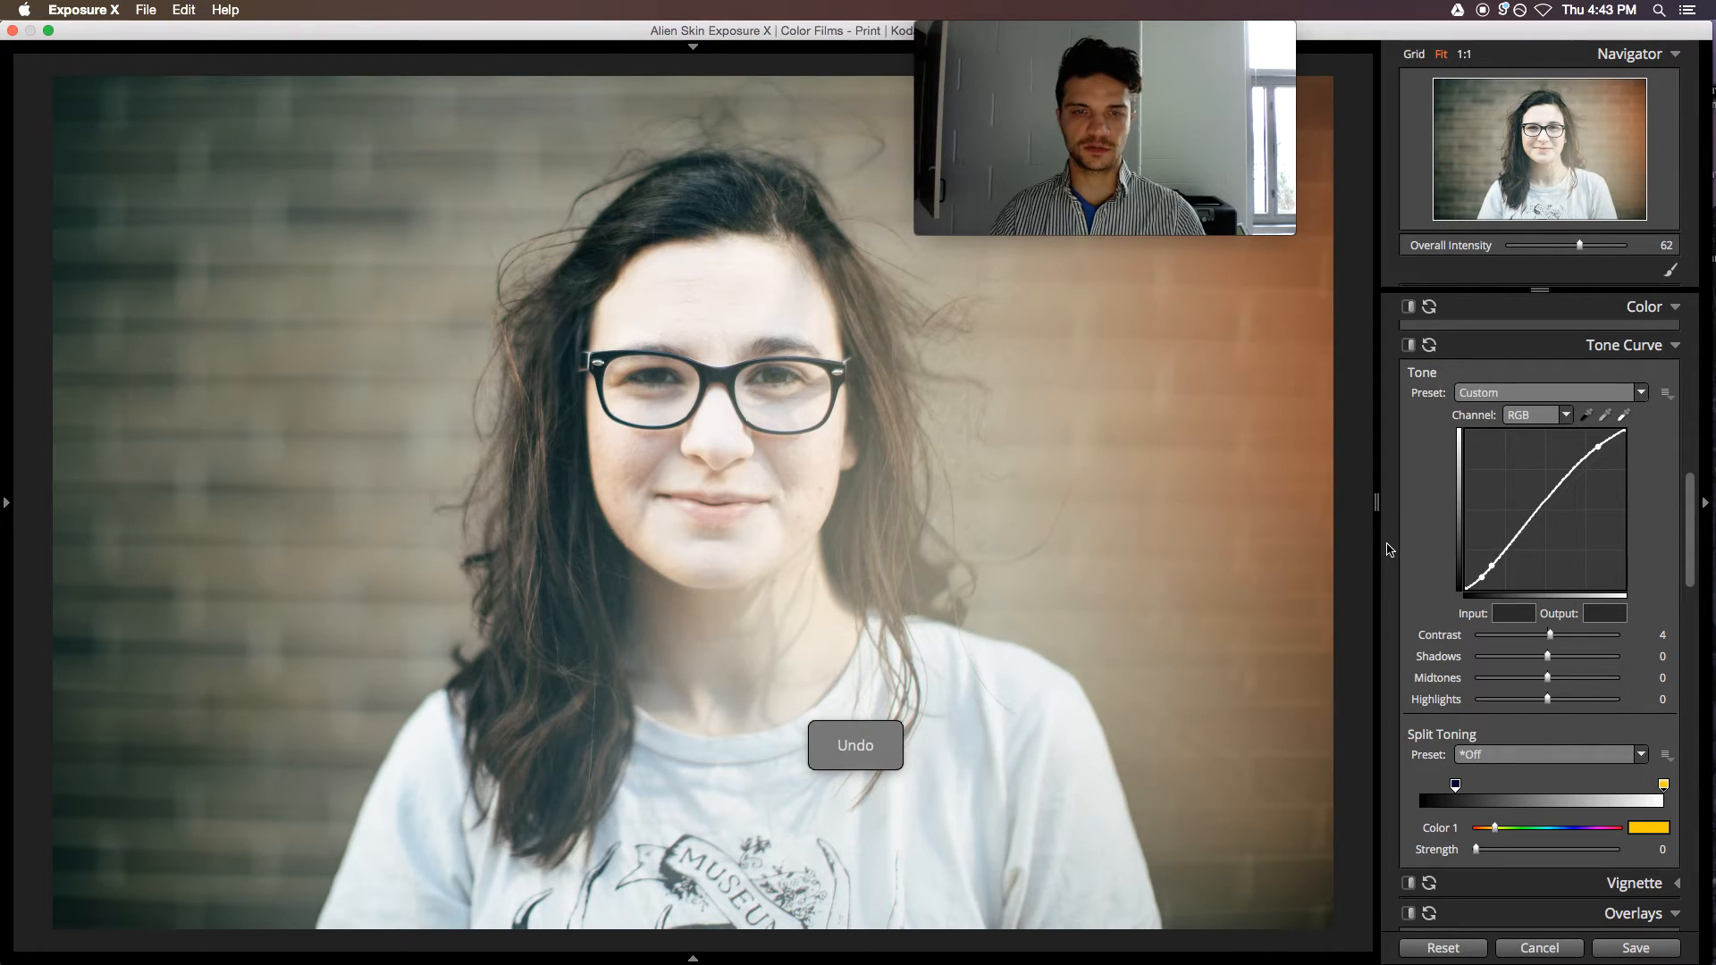
{"action": "key", "text": "super+shift+z"}
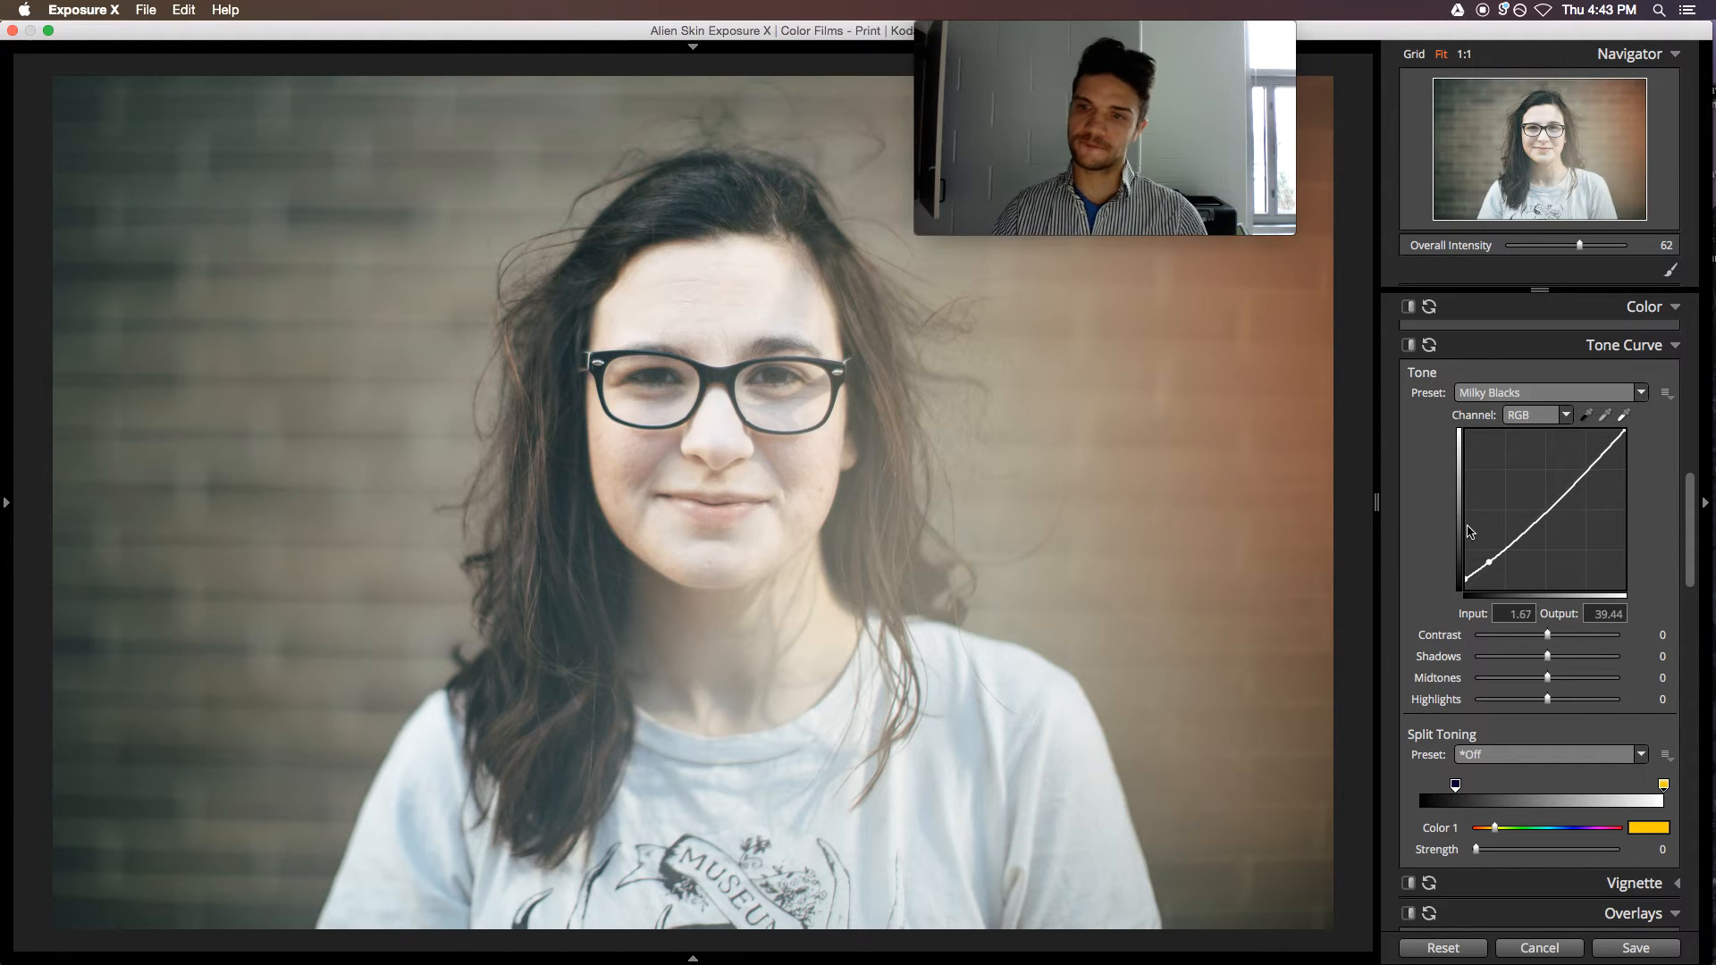
{"action": "key", "text": "super+z"}
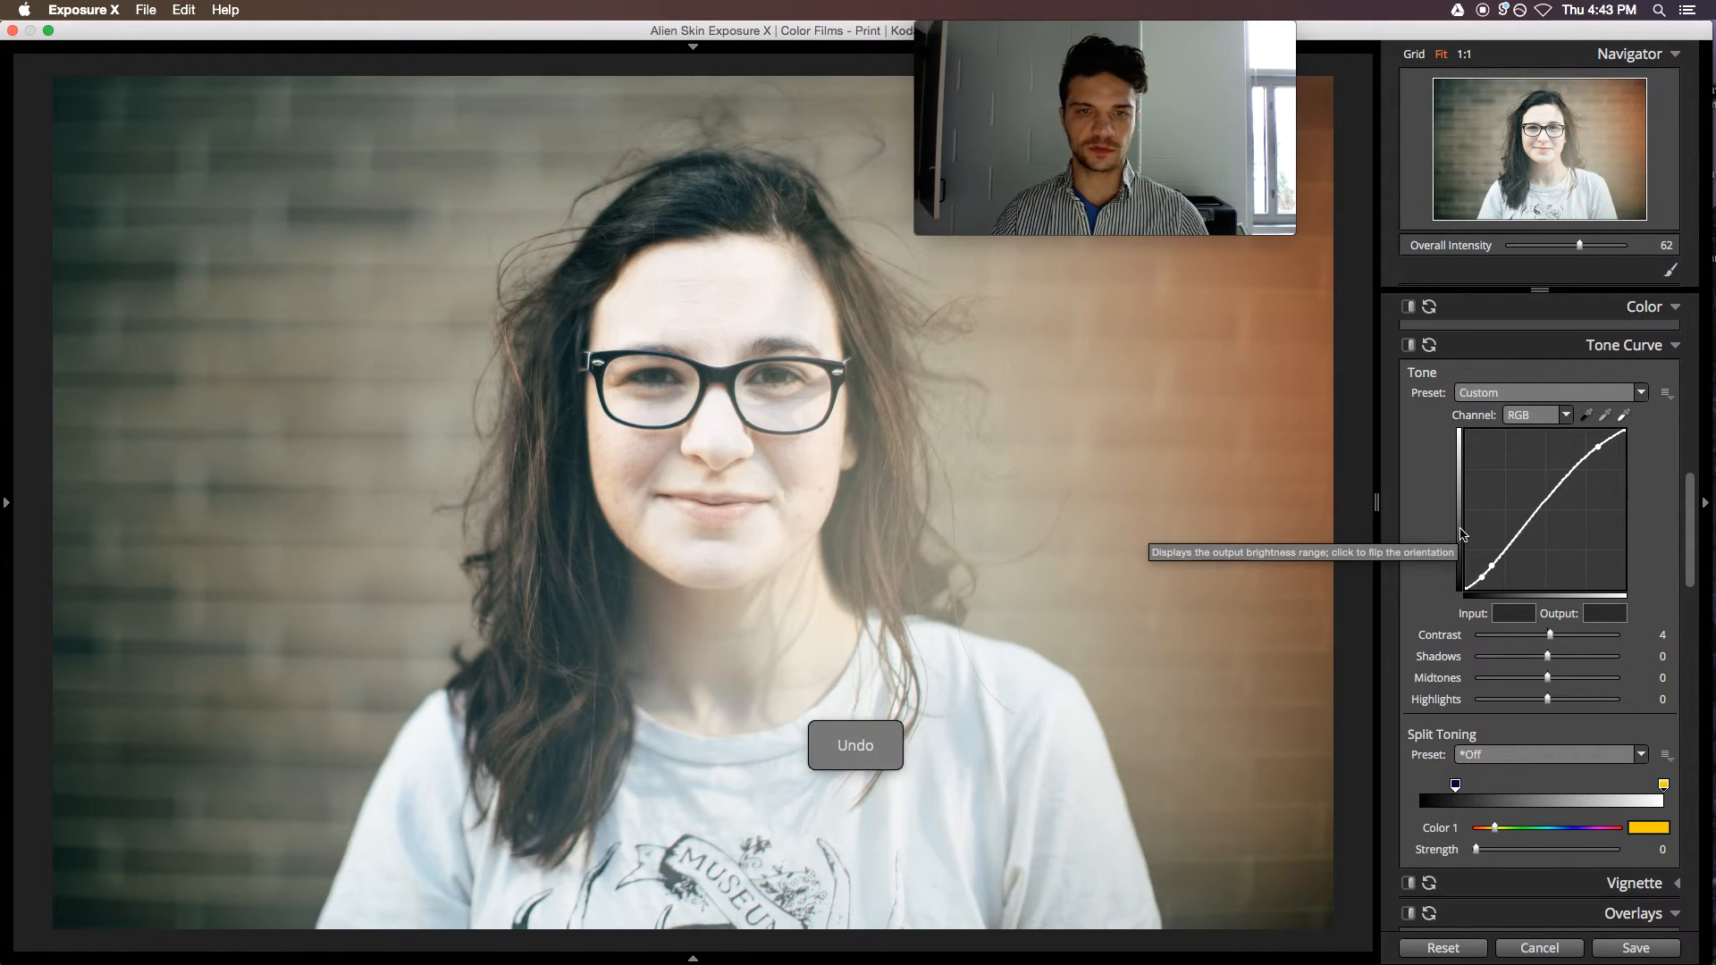
{"action": "key", "text": "super+shift+z"}
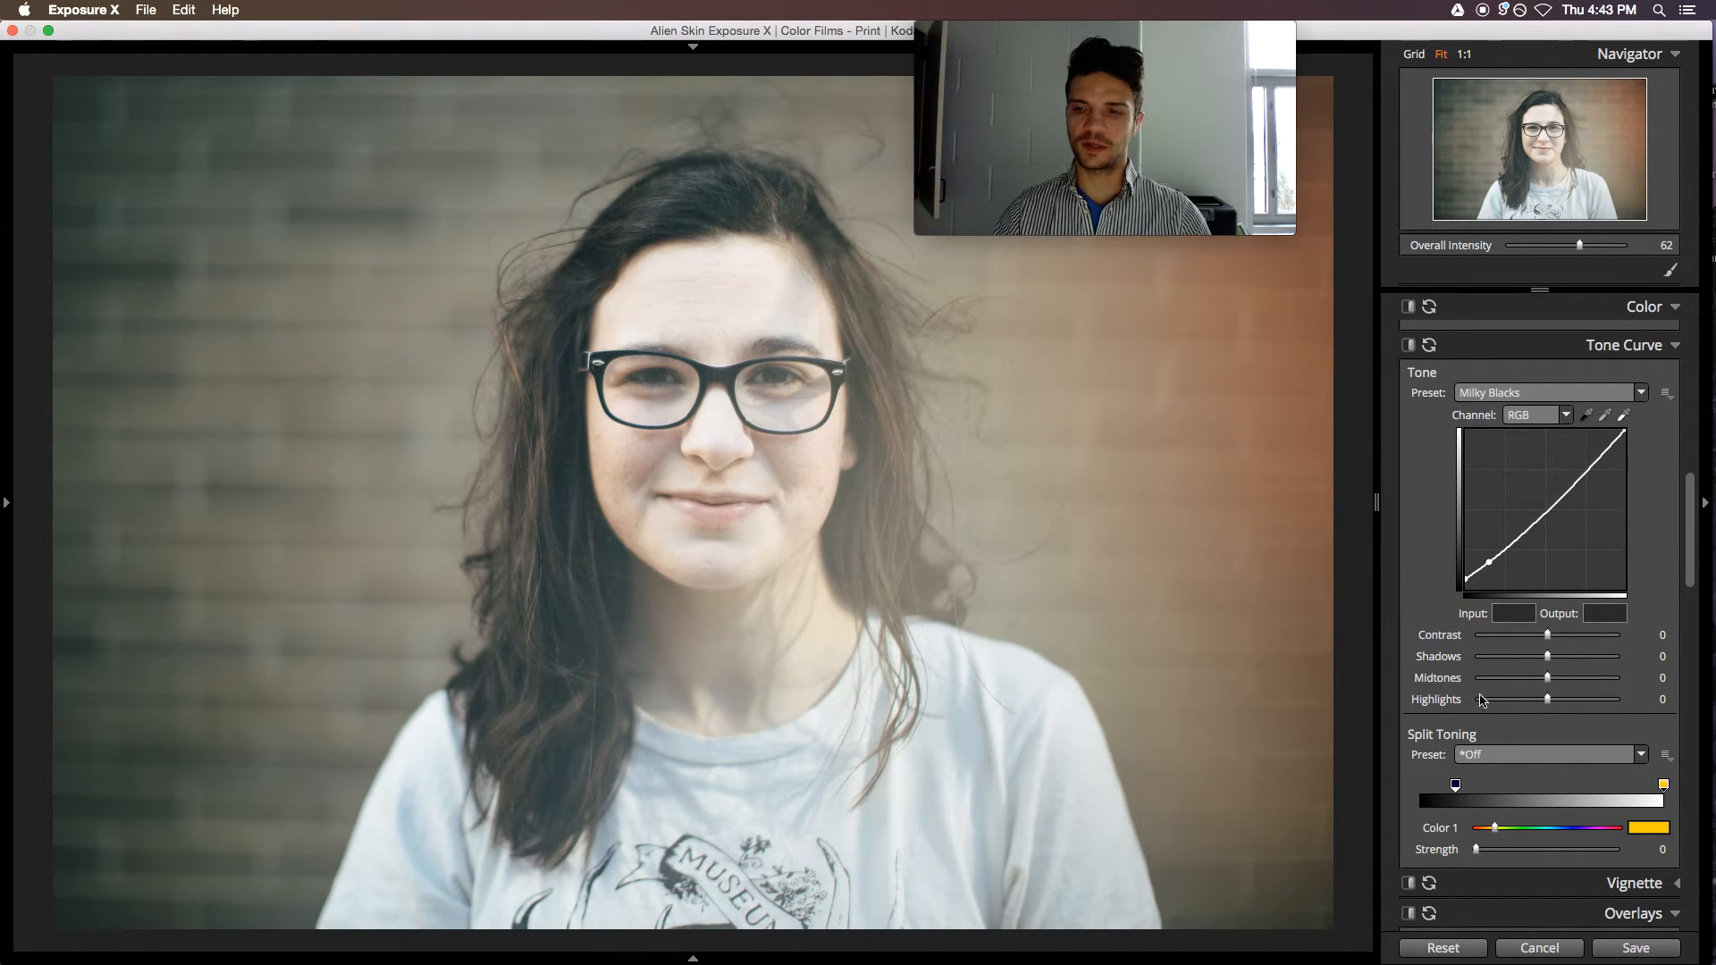
- Try reshaping the shadow end of the RGB tone curve and undo the changes
{"action": "left_click_drag", "start_coordinate": [1486, 562], "coordinate": [1476, 471]}
{"action": "key", "text": "super+z"}
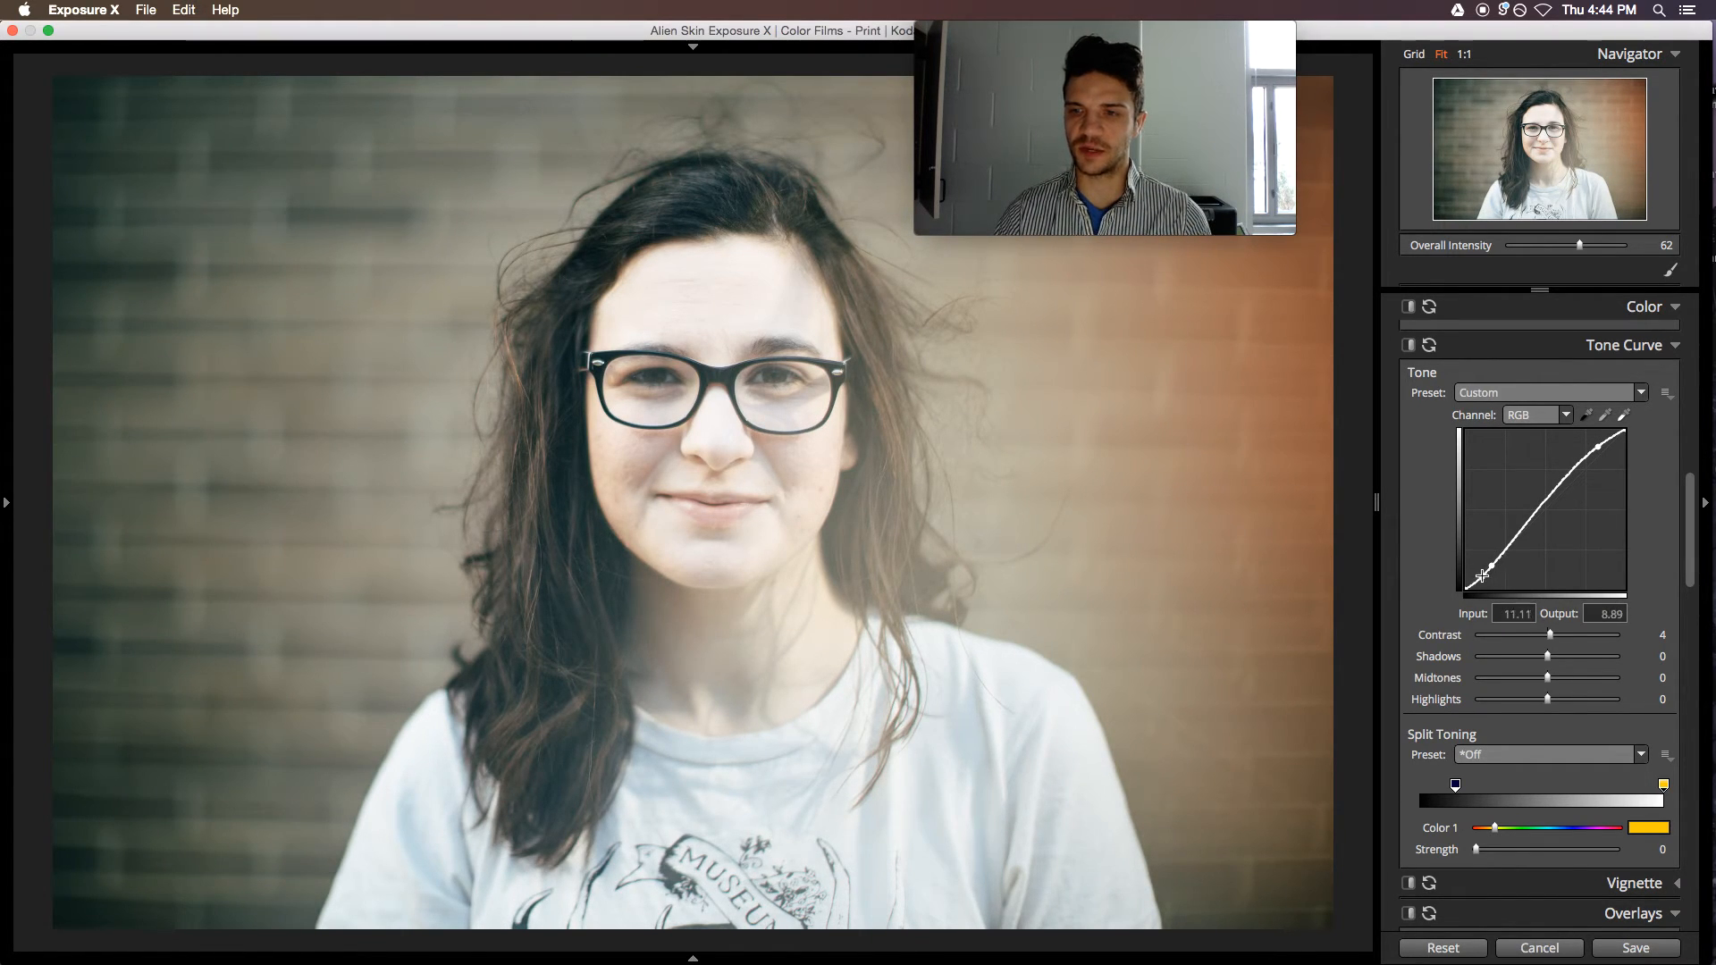
{"action": "left_click_drag", "start_coordinate": [1480, 577], "coordinate": [1481, 575]}
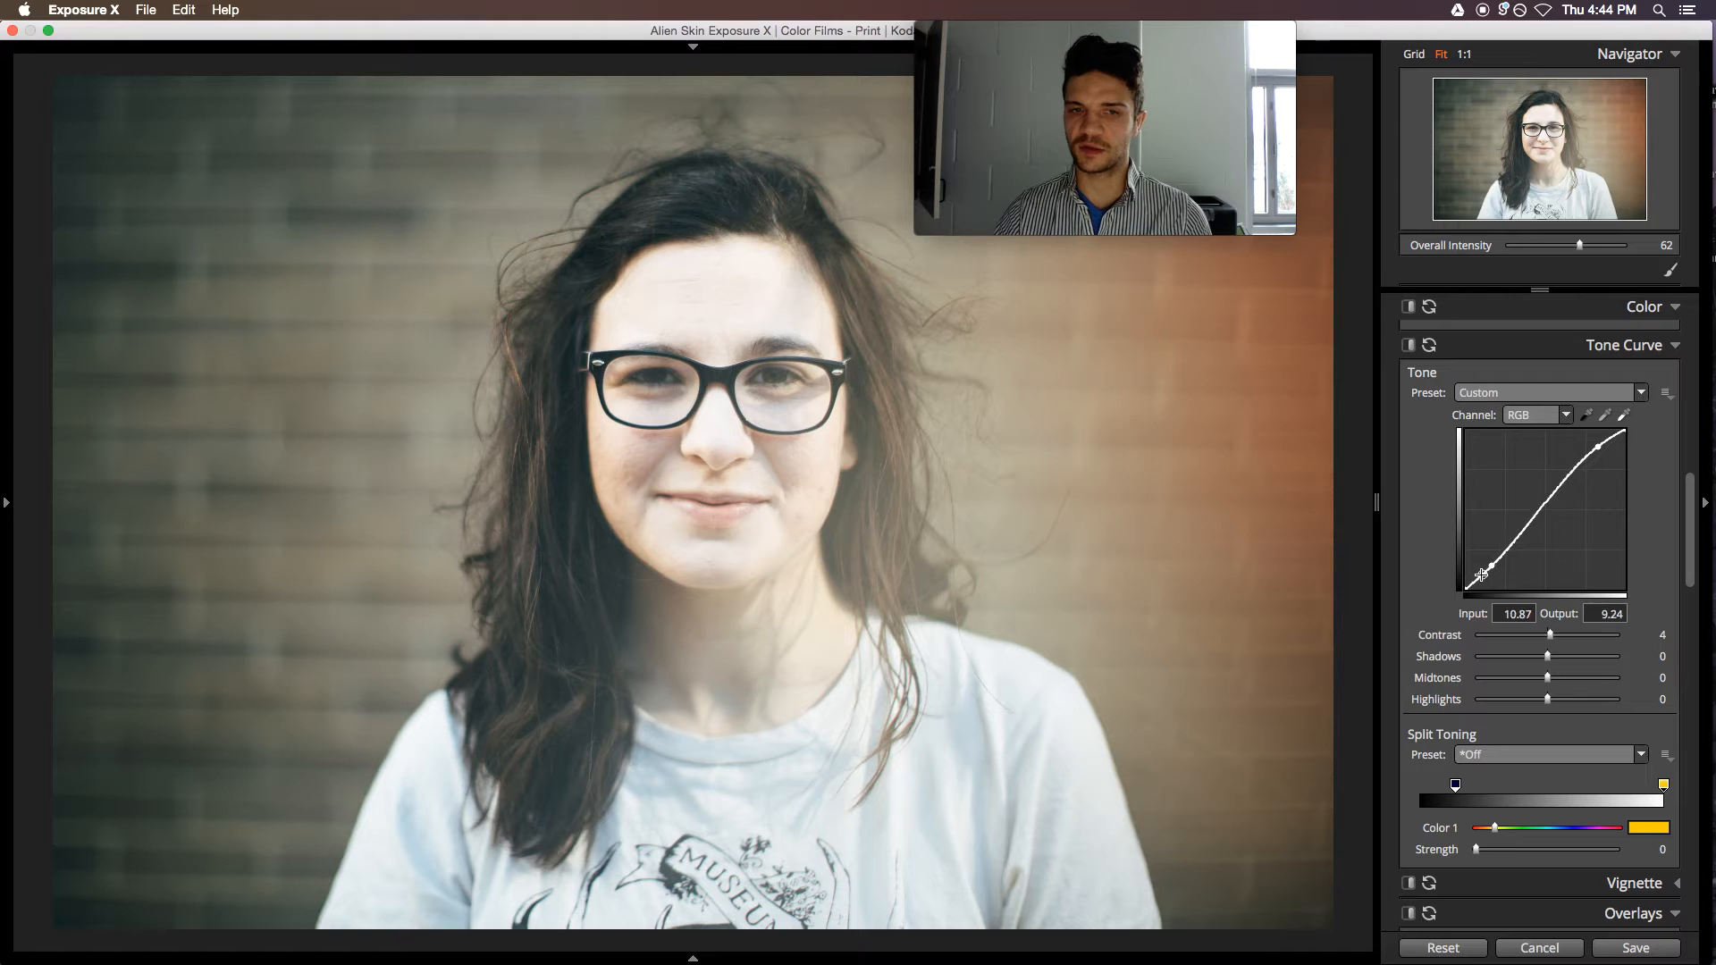
{"action": "key", "text": "super+z"}
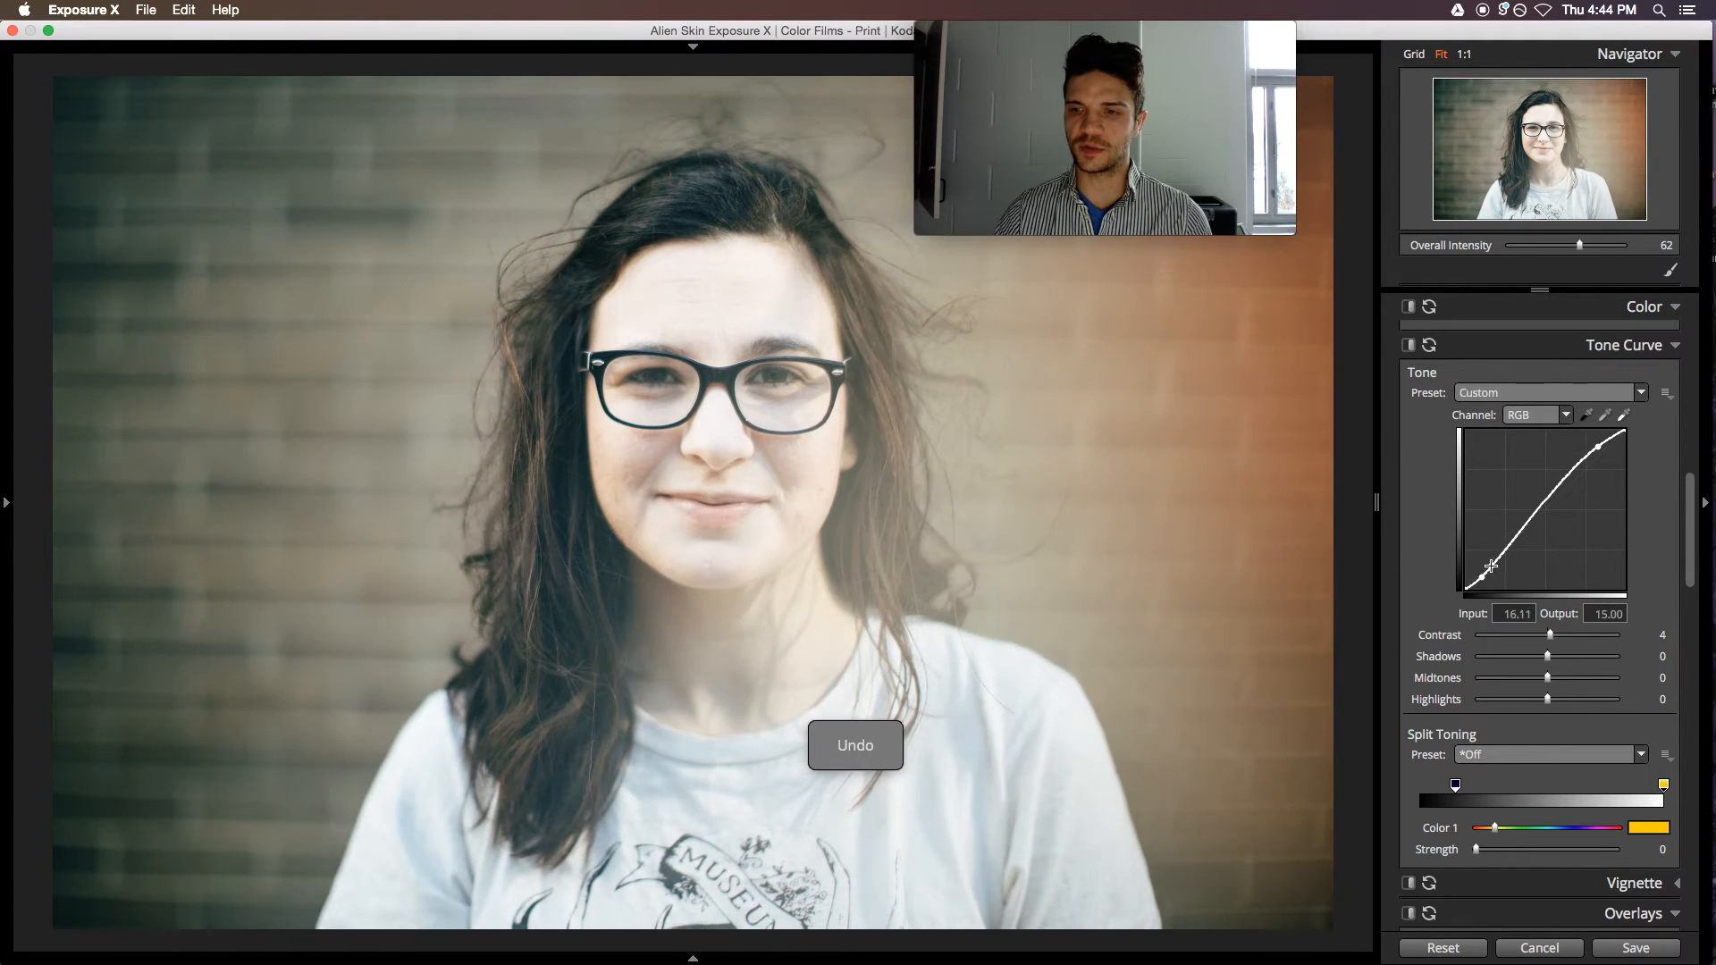
{"action": "key", "text": "super+shift+z"}
{"action": "key", "text": "super+z"}
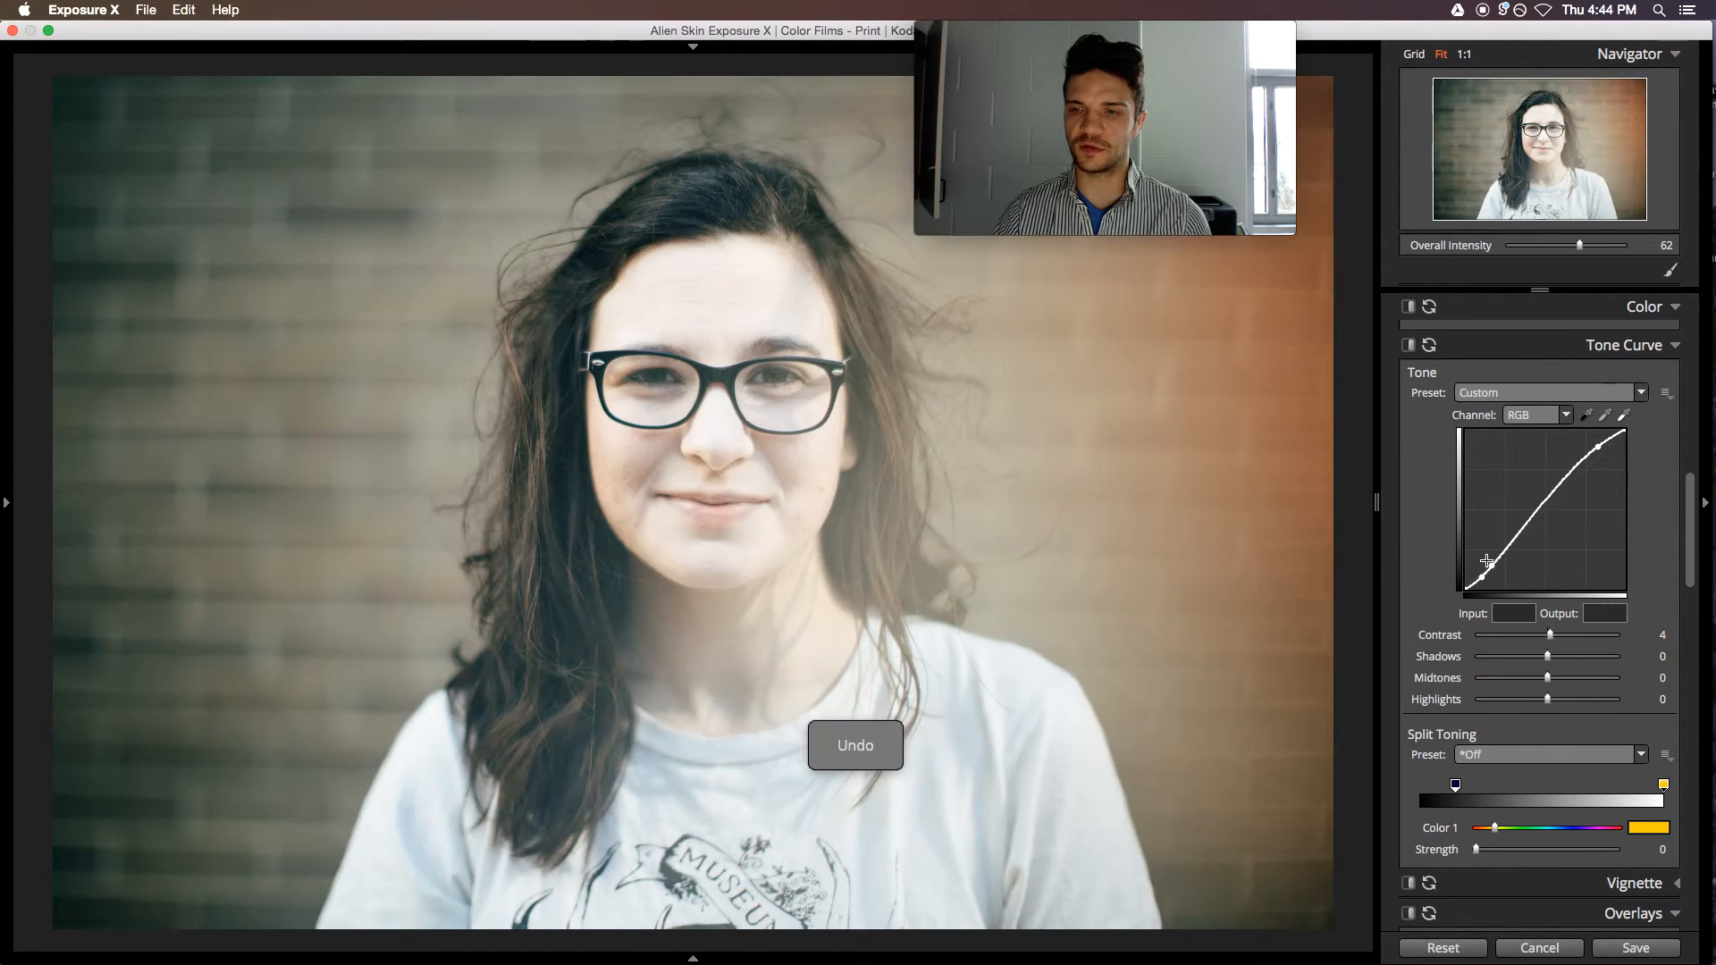
- Preview the Creamy Highlights/Cyan Shadows split toning preset for color and leave Split Toning off
{"action": "scroll", "coordinate": [1529, 702], "scroll_direction": "down", "scroll_amount": 1}
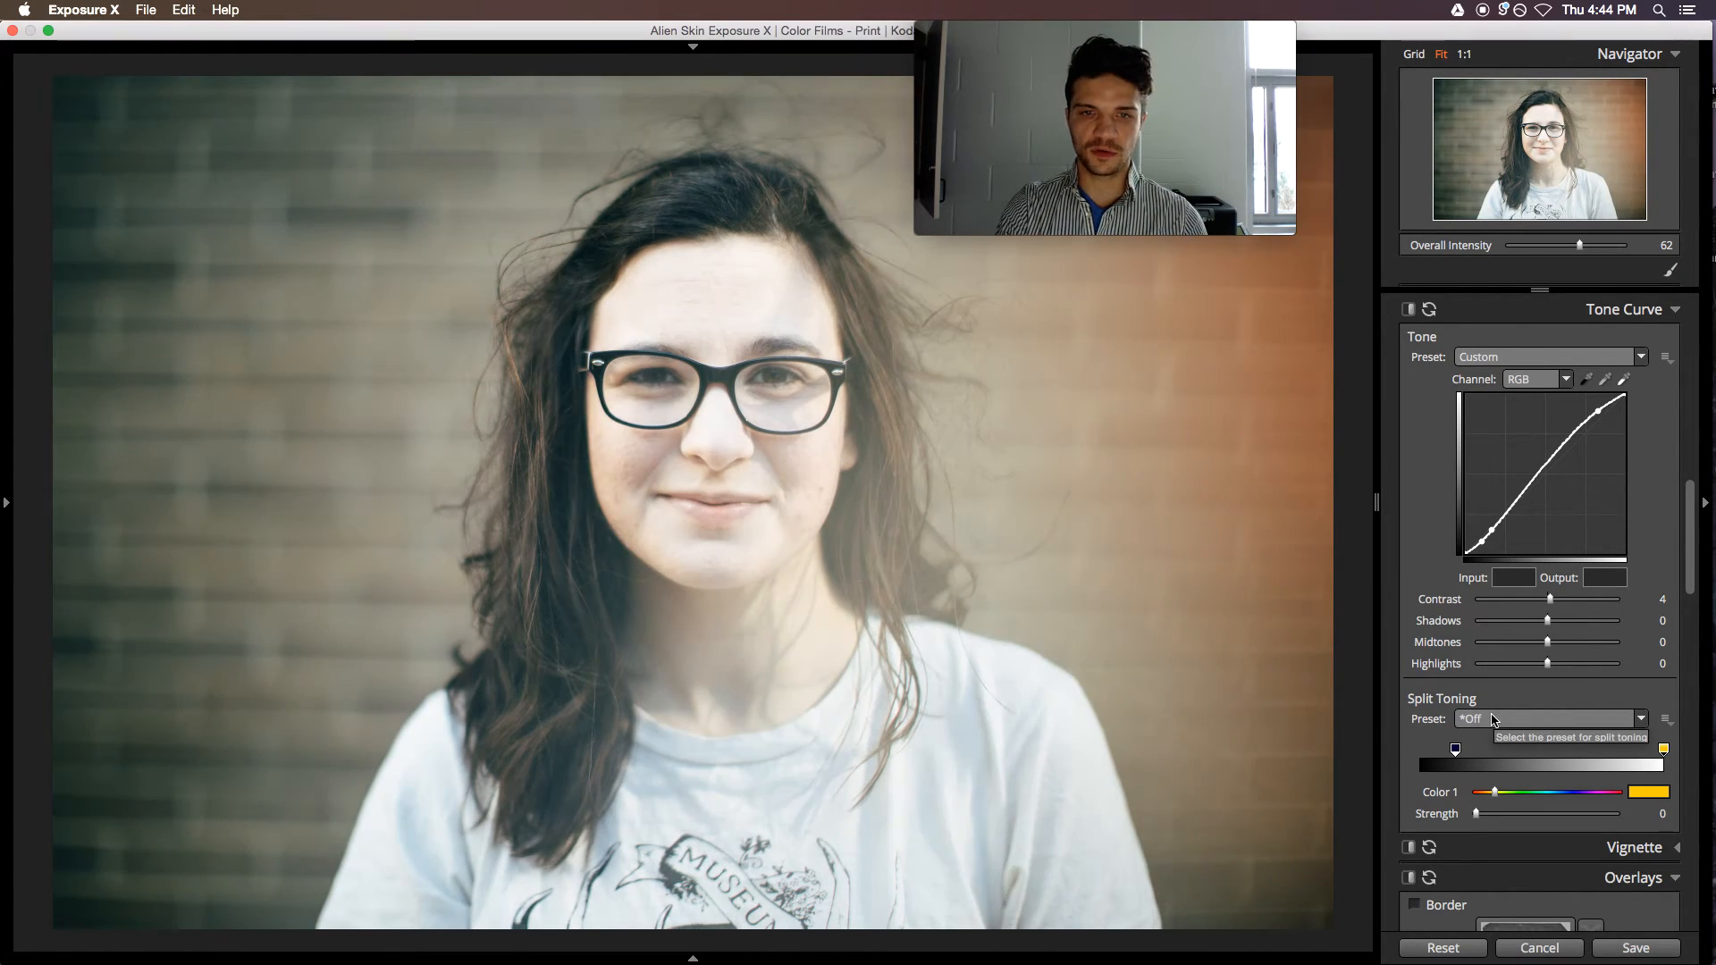
{"action": "scroll", "coordinate": [1488, 715], "scroll_direction": "down", "scroll_amount": 1}
{"action": "left_click", "coordinate": [1473, 706]}
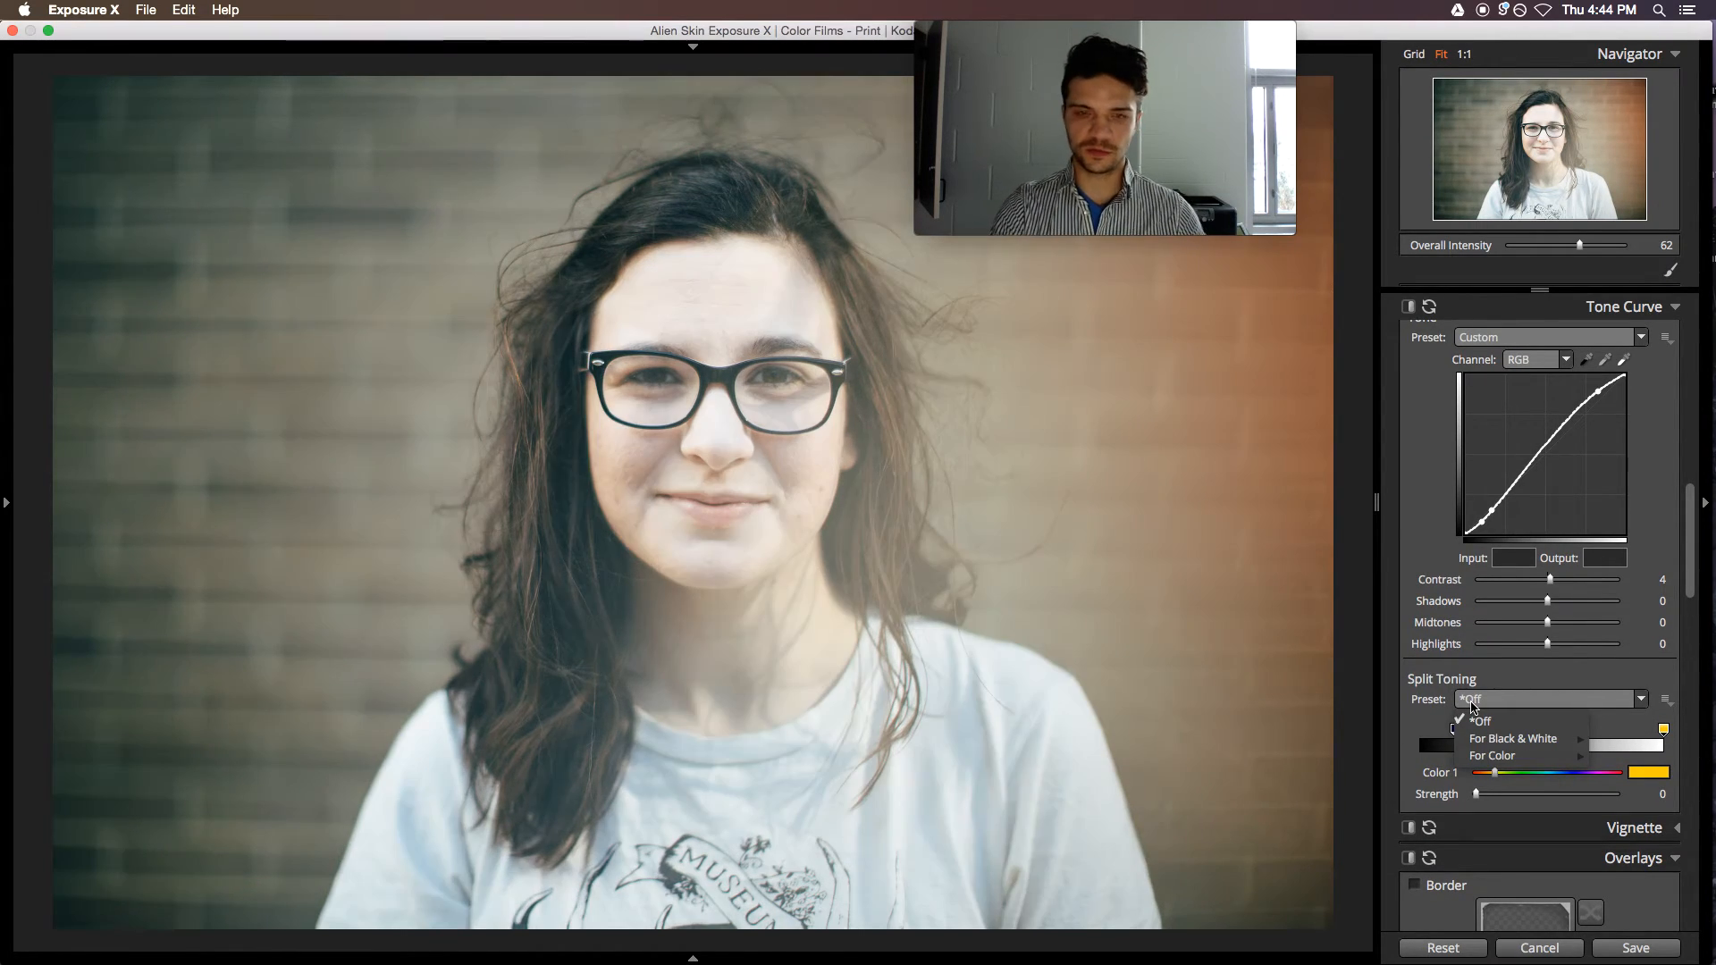
{"action": "mouse_move", "coordinate": [1510, 755]}
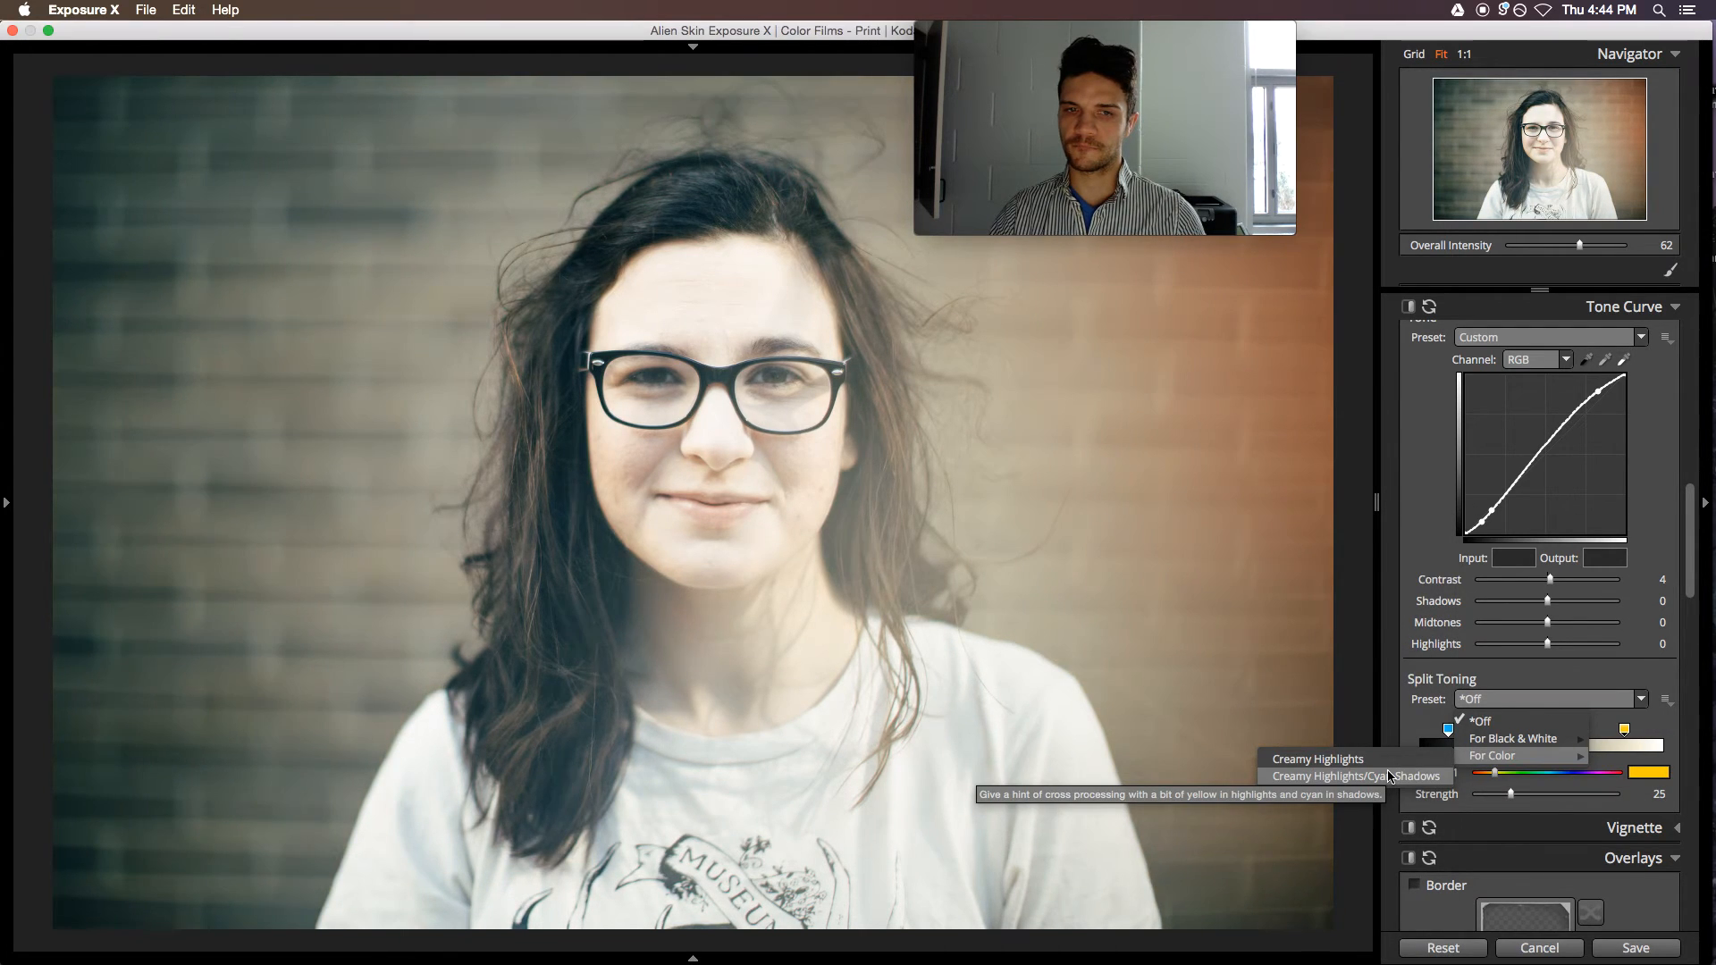
{"action": "left_click", "coordinate": [1430, 715]}
- Try the Corner 1 light effect overlay on the portrait and turn it back off
{"action": "scroll", "coordinate": [1427, 716], "scroll_direction": "down", "scroll_amount": 5}
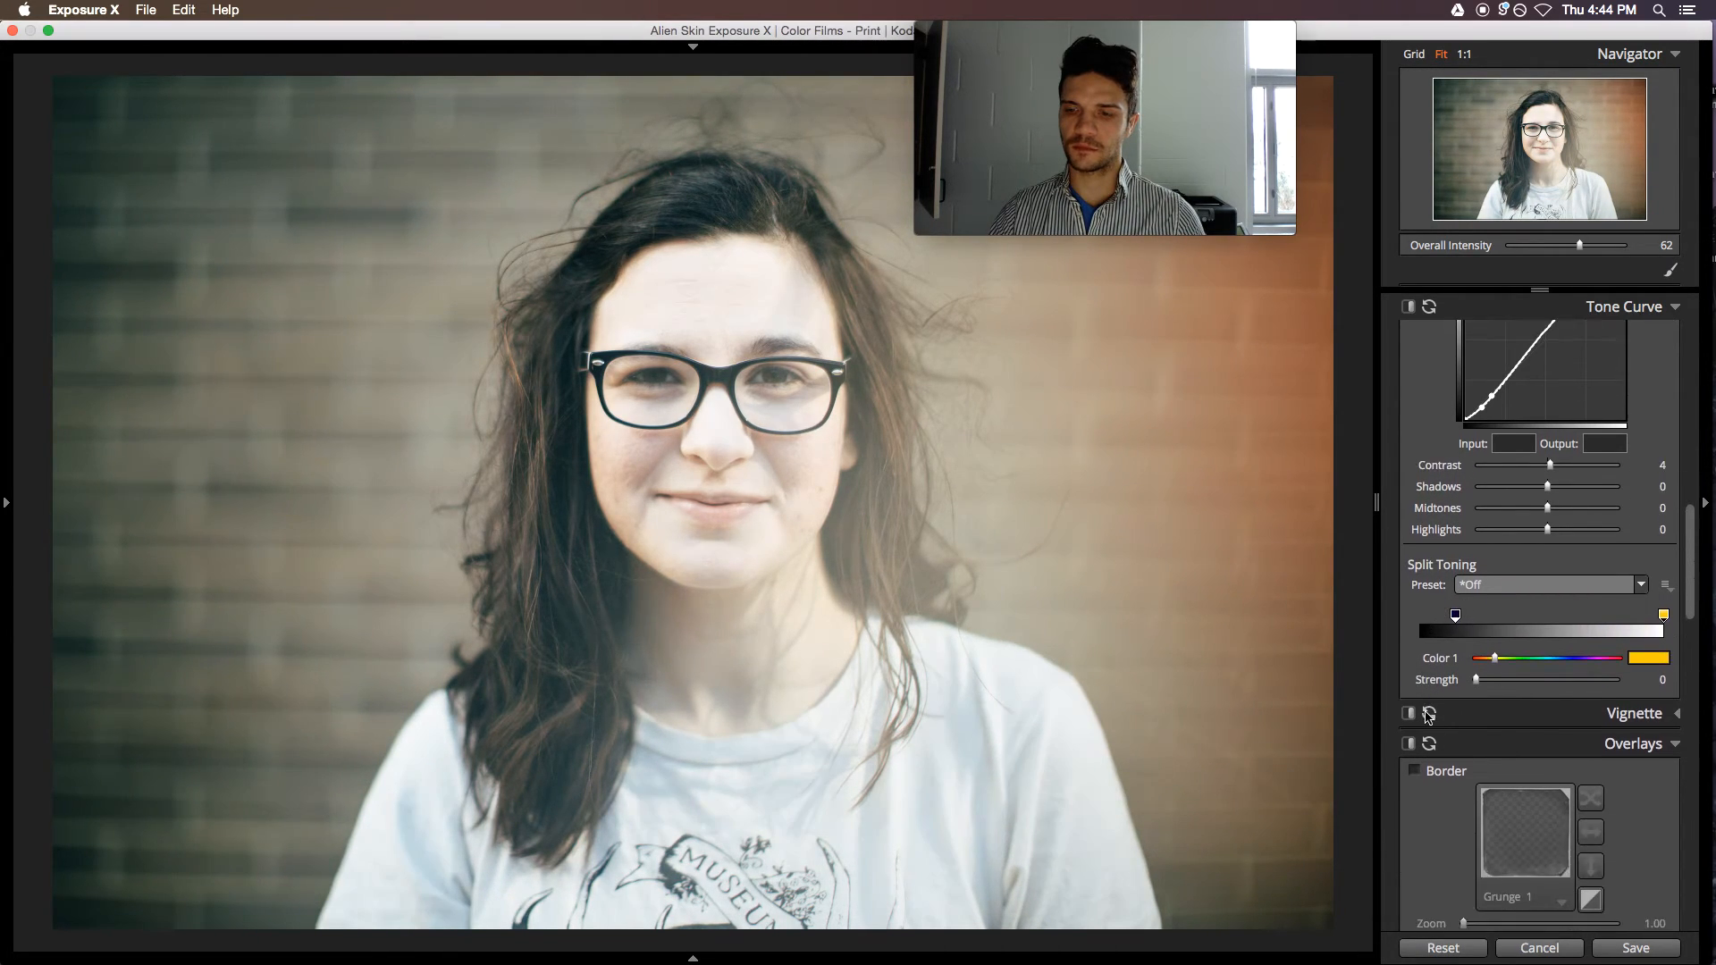
{"action": "scroll", "coordinate": [1427, 716], "scroll_direction": "down", "scroll_amount": 5}
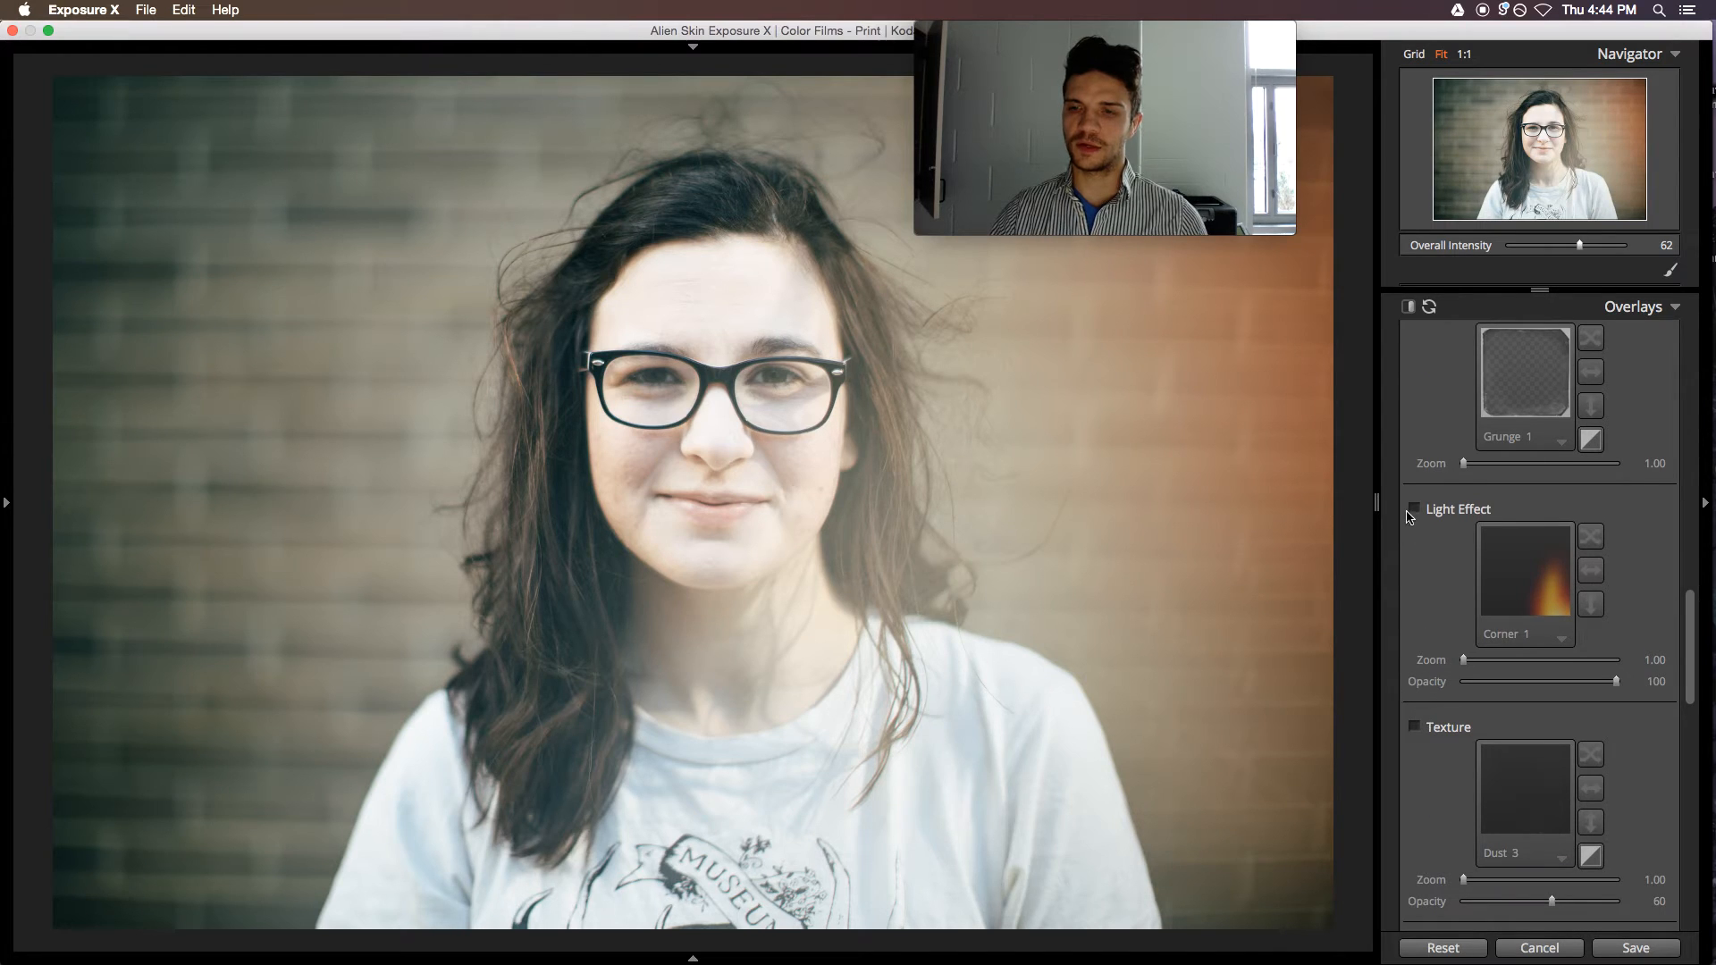
{"action": "left_click", "coordinate": [1414, 510]}
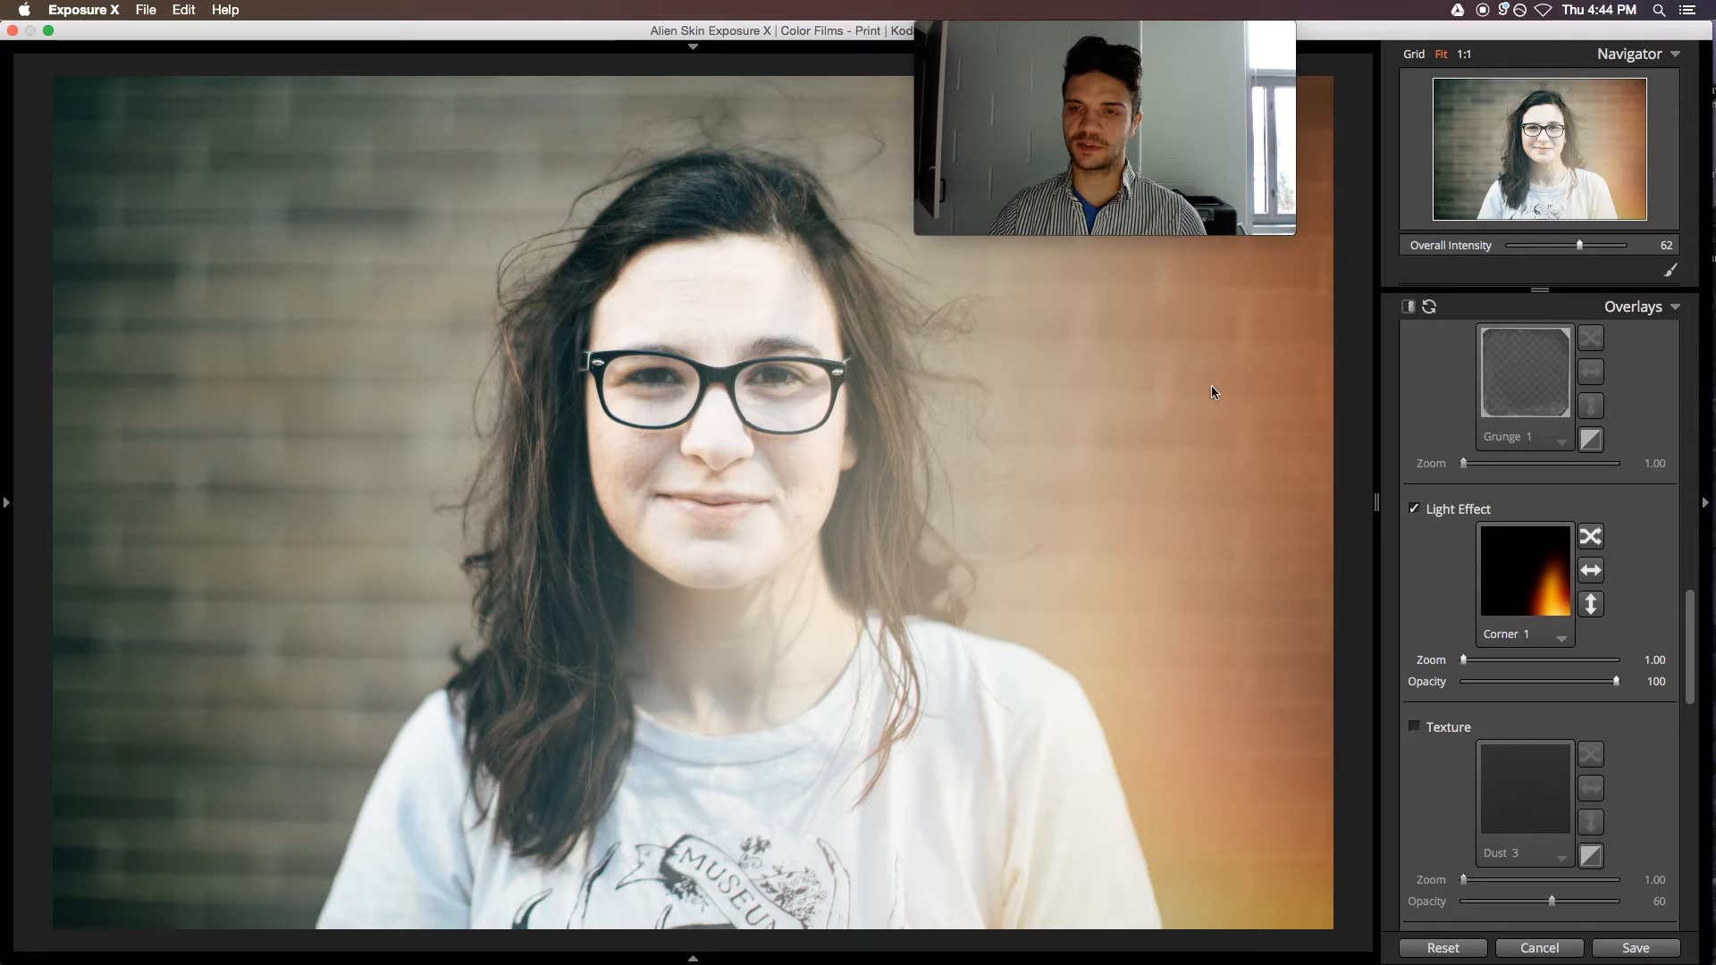
{"action": "left_click", "coordinate": [1414, 508]}
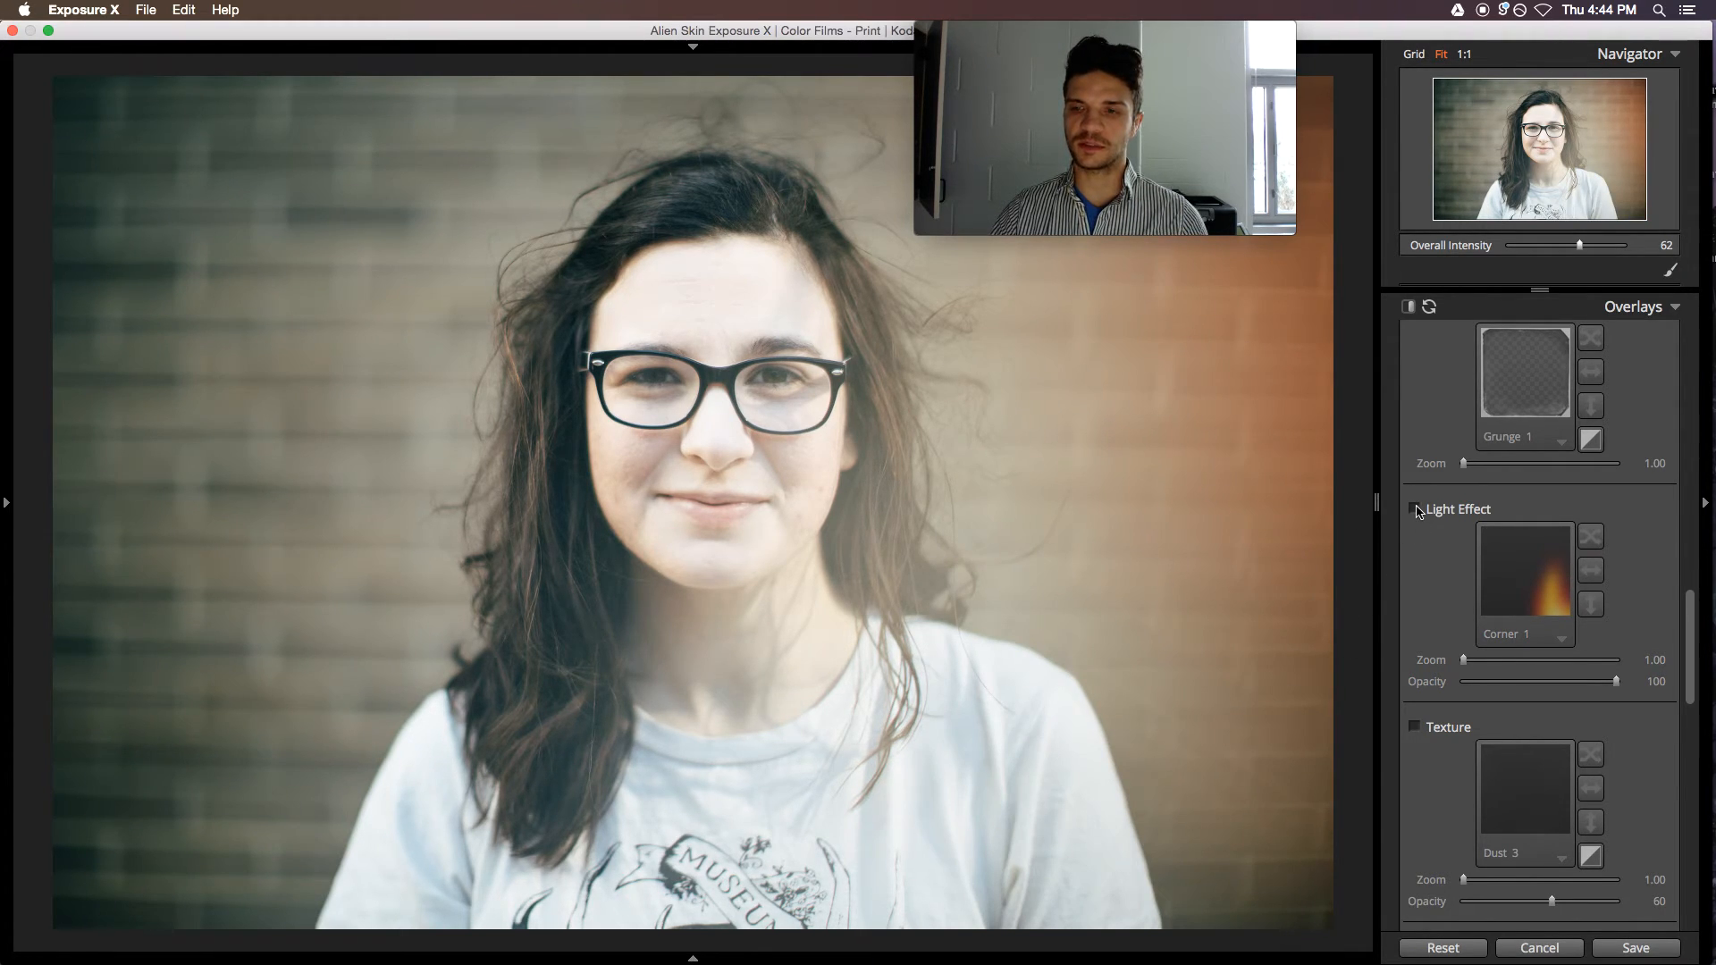
- Apply the Sharpen - Low Radius - 25 focus preset and reduce the sharpening Amount to 9.43
{"action": "scroll", "coordinate": [1525, 496], "scroll_direction": "down", "scroll_amount": 10}
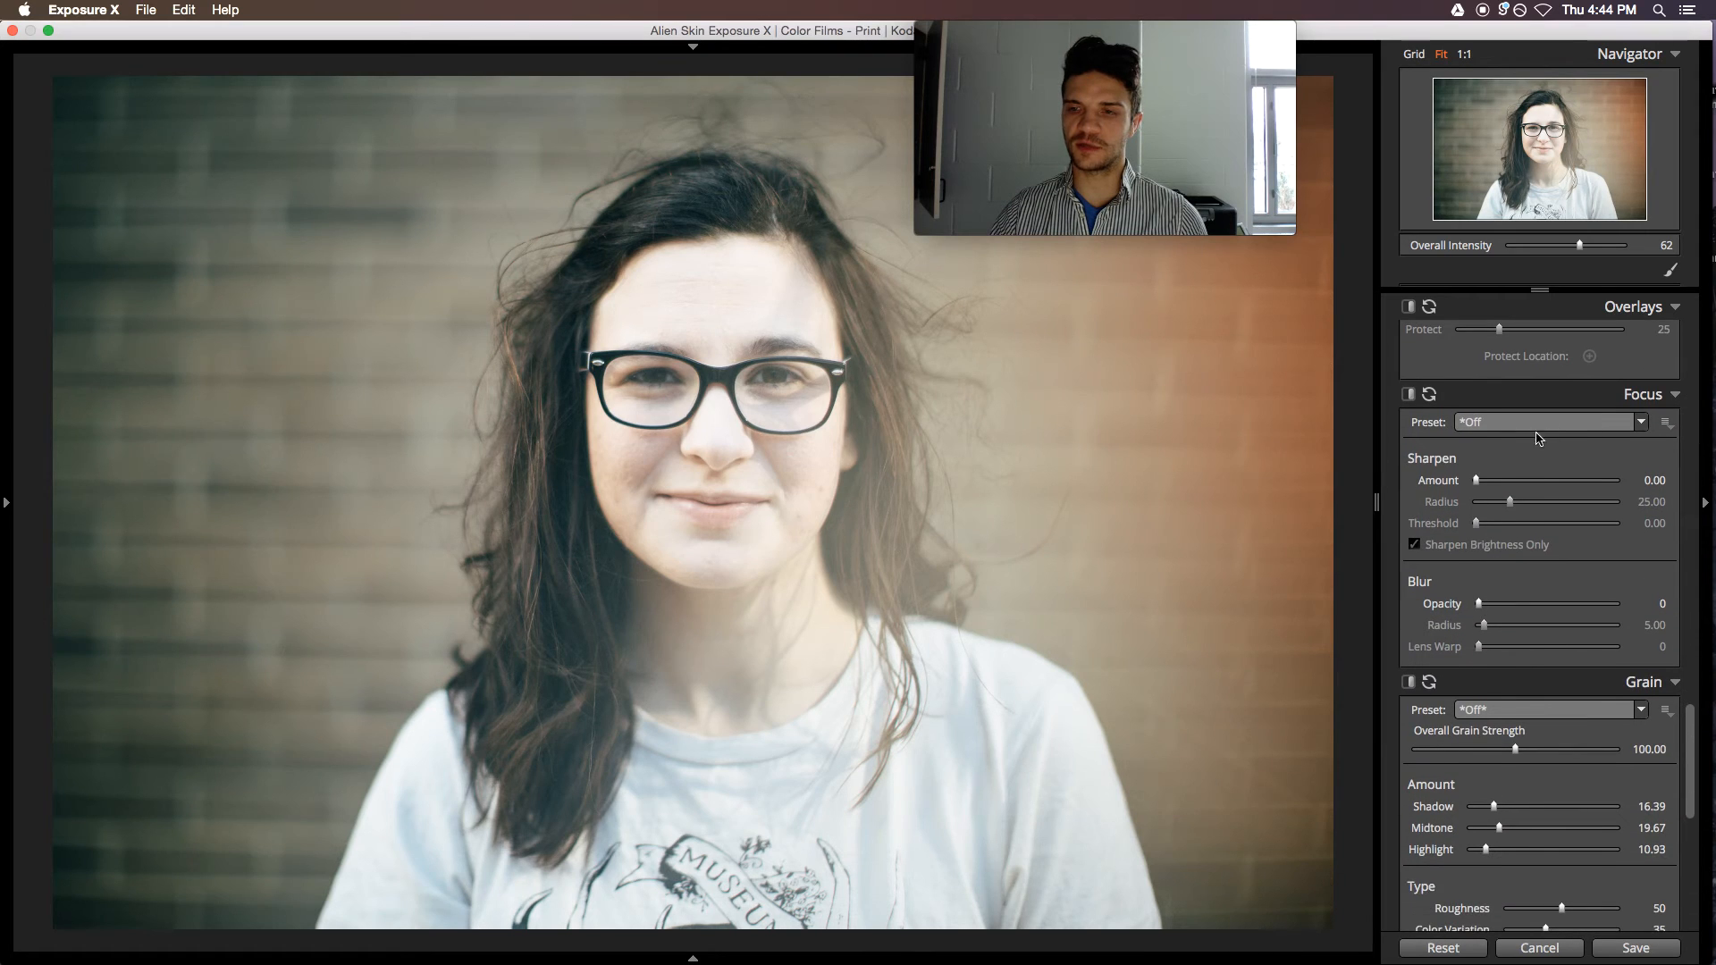
{"action": "left_click", "coordinate": [1523, 424]}
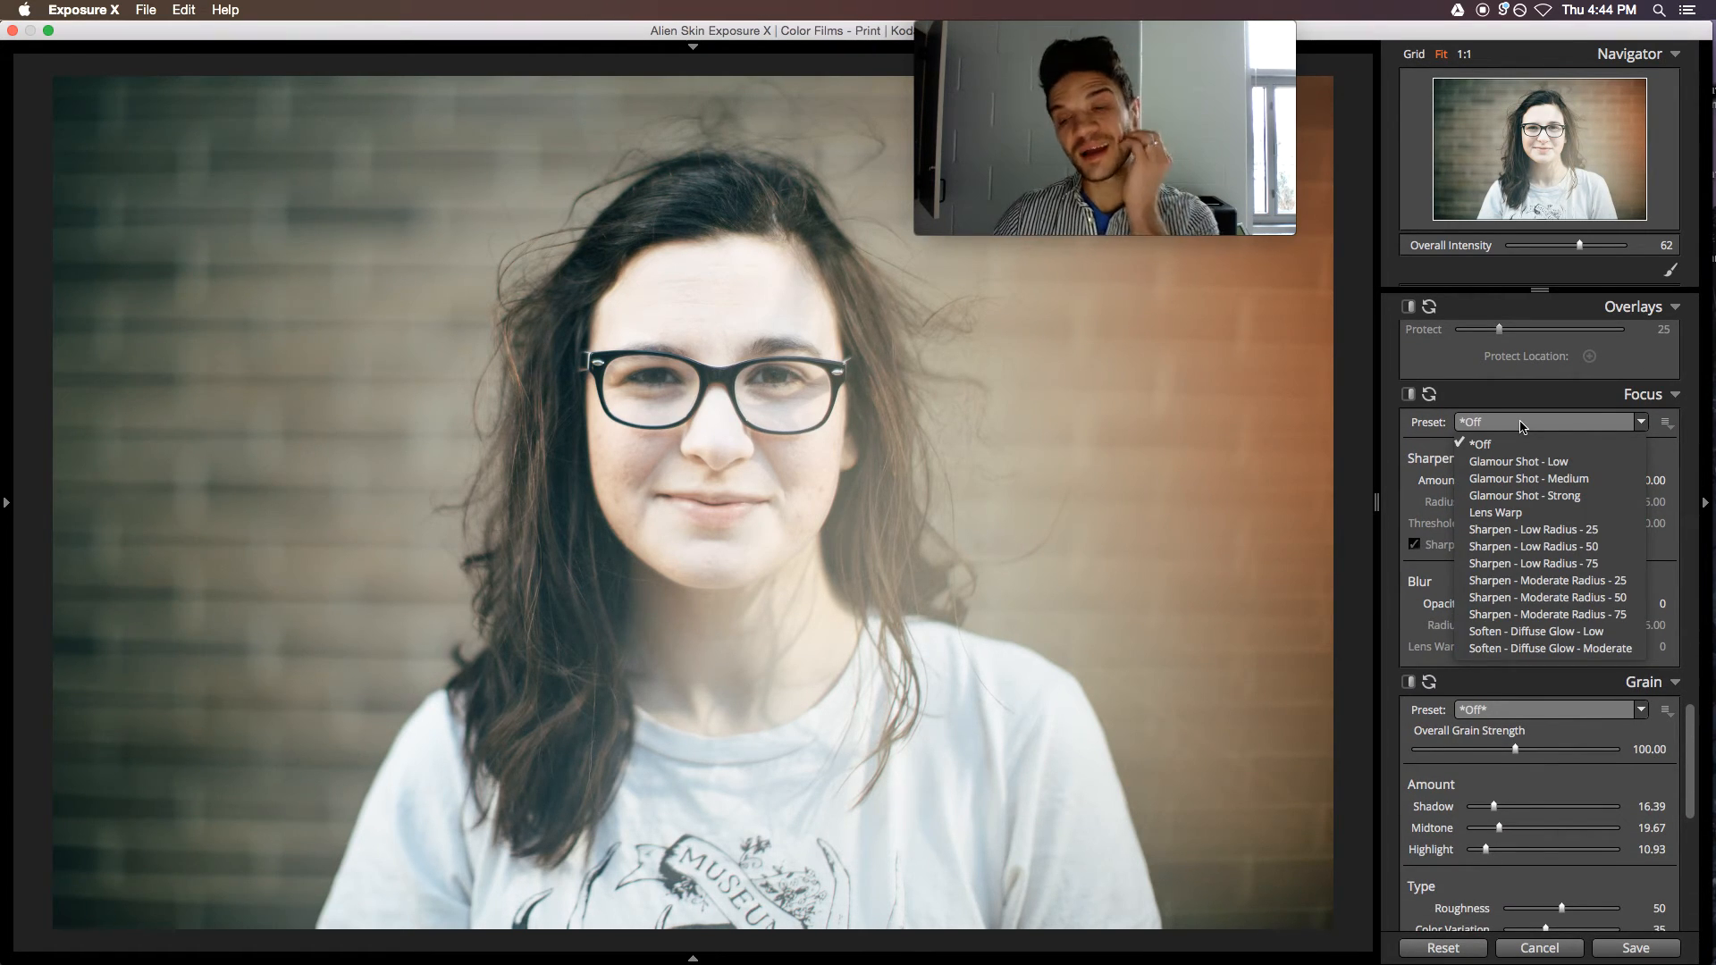
{"action": "left_click", "coordinate": [1534, 530]}
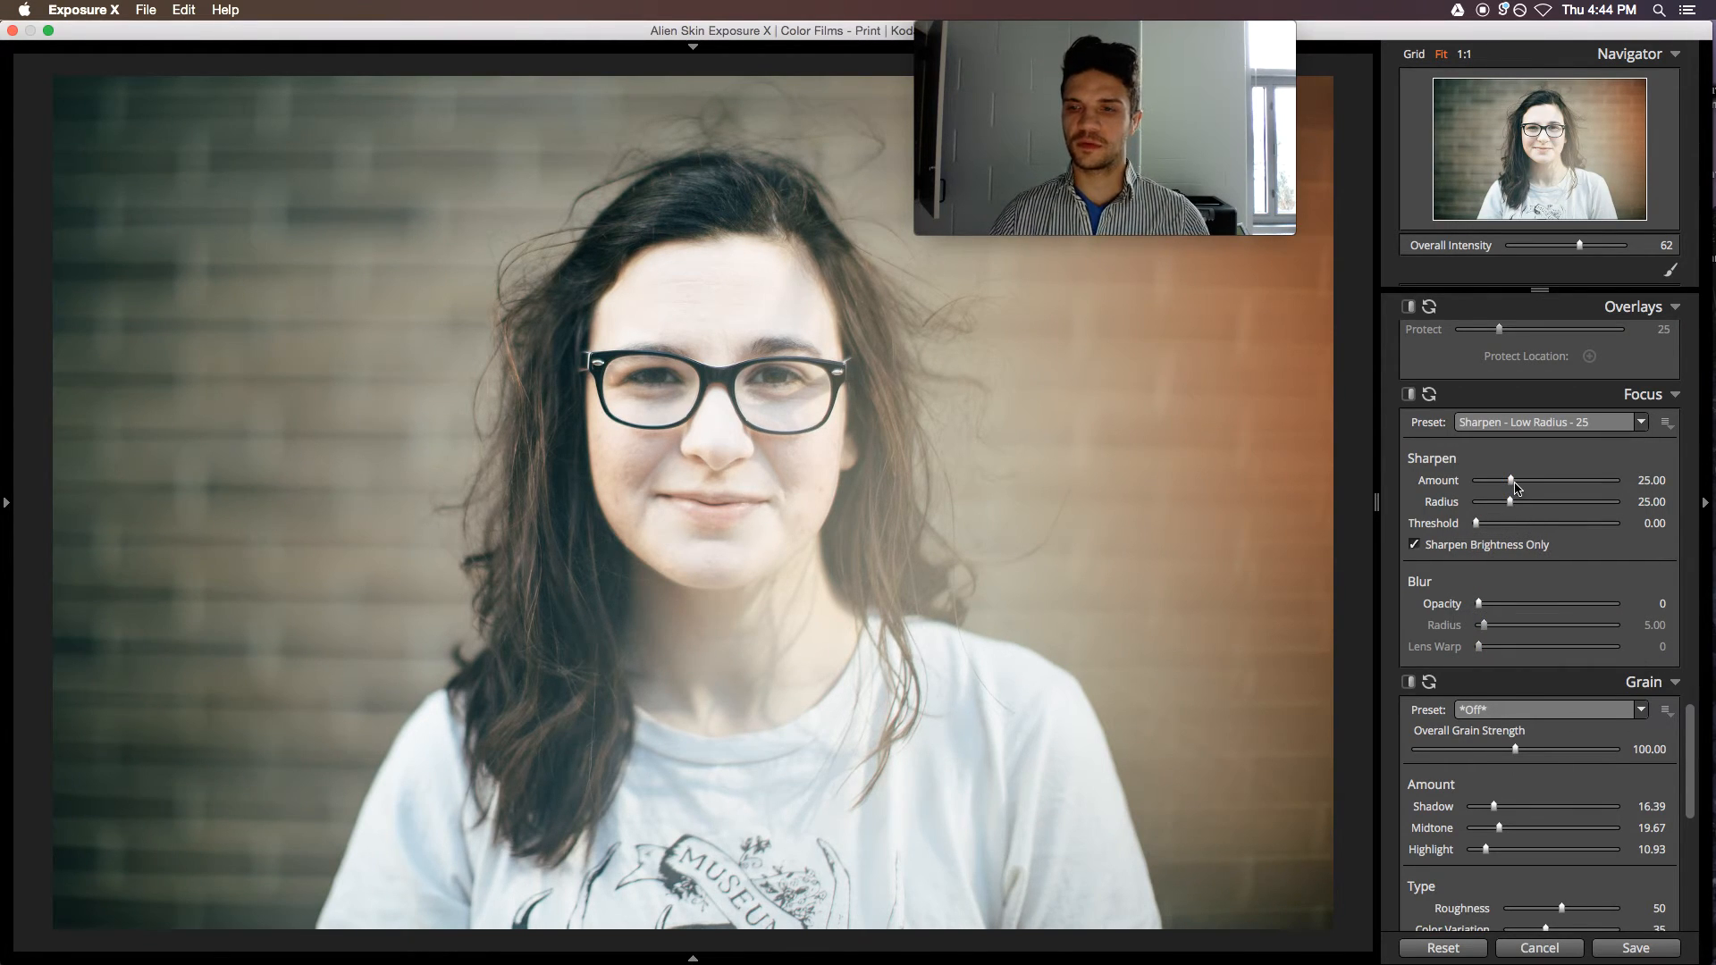
{"action": "left_click_drag", "start_coordinate": [1511, 482], "coordinate": [1489, 465]}
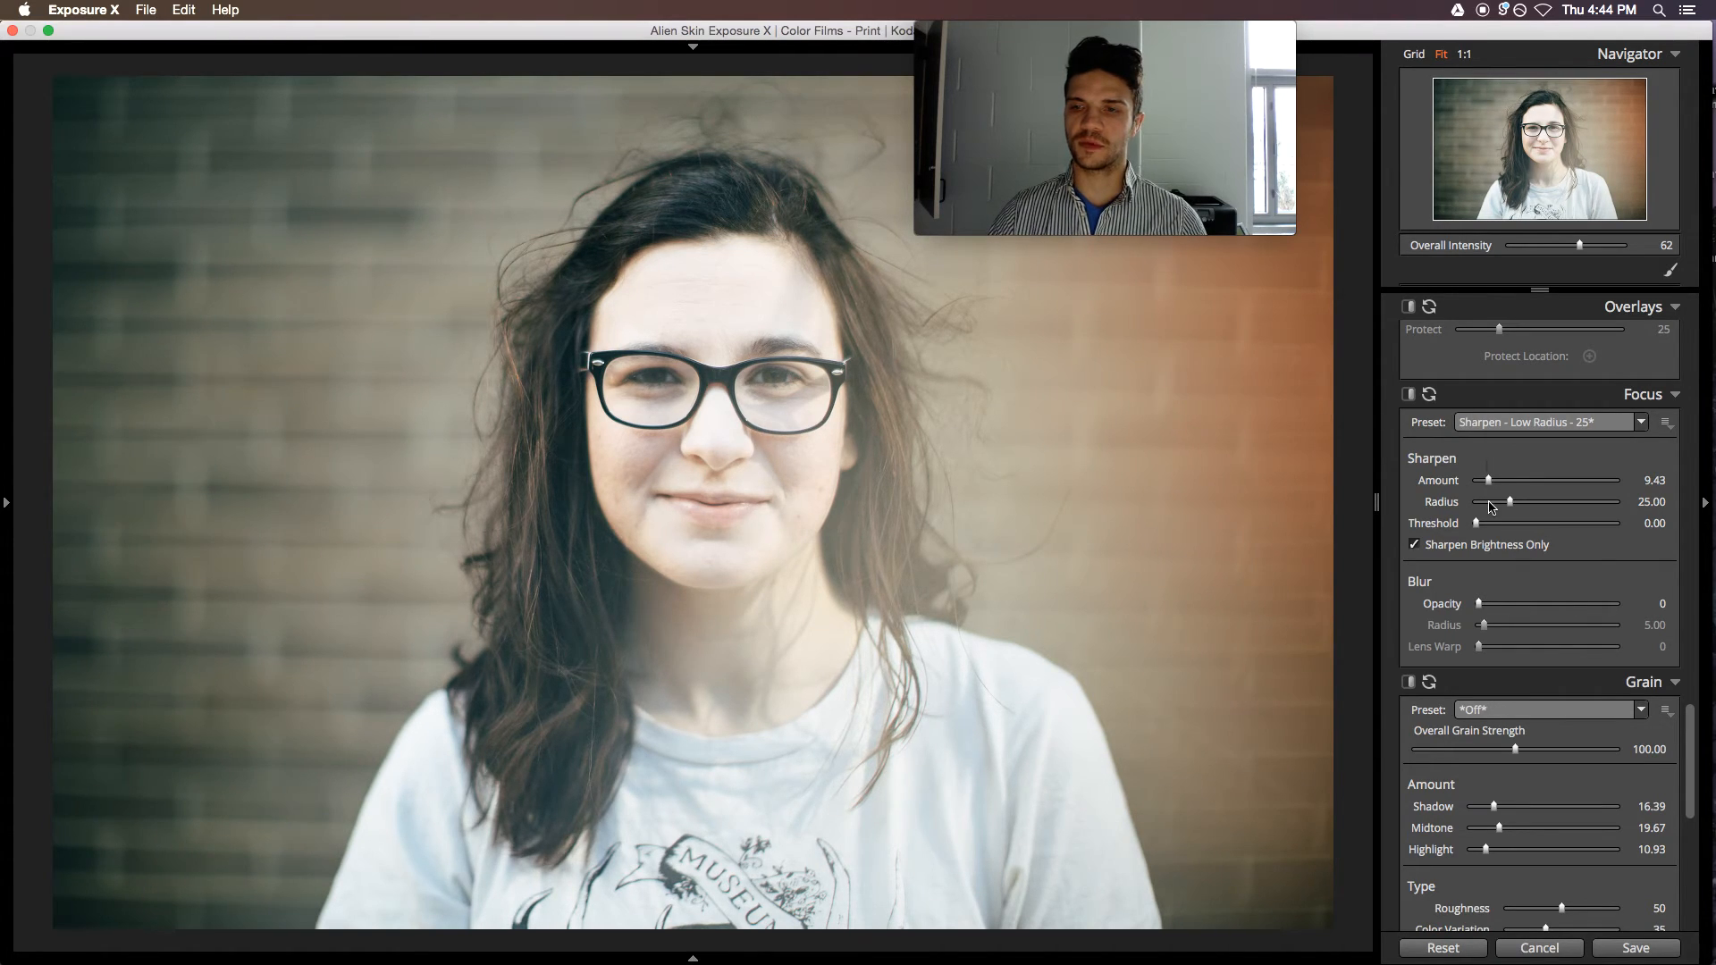
- Apply the "Add detail to blocked up shadows" grain preset to the portrait
{"action": "scroll", "coordinate": [1489, 507], "scroll_direction": "down", "scroll_amount": 5}
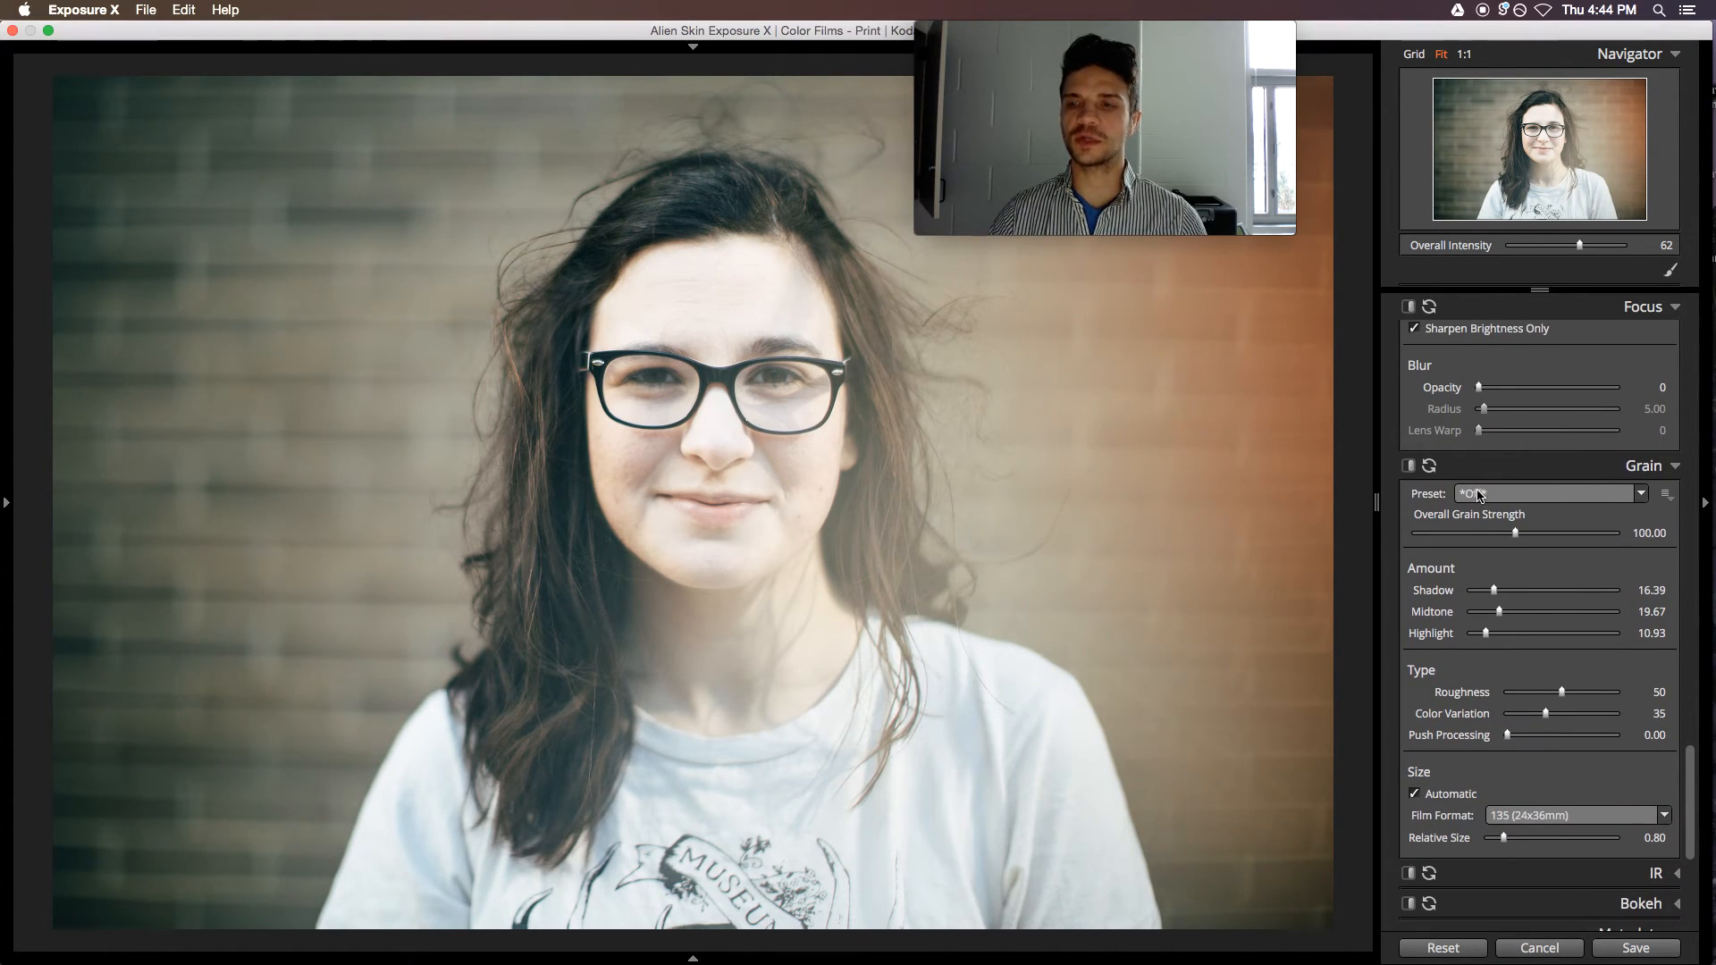
{"action": "left_click", "coordinate": [1479, 495]}
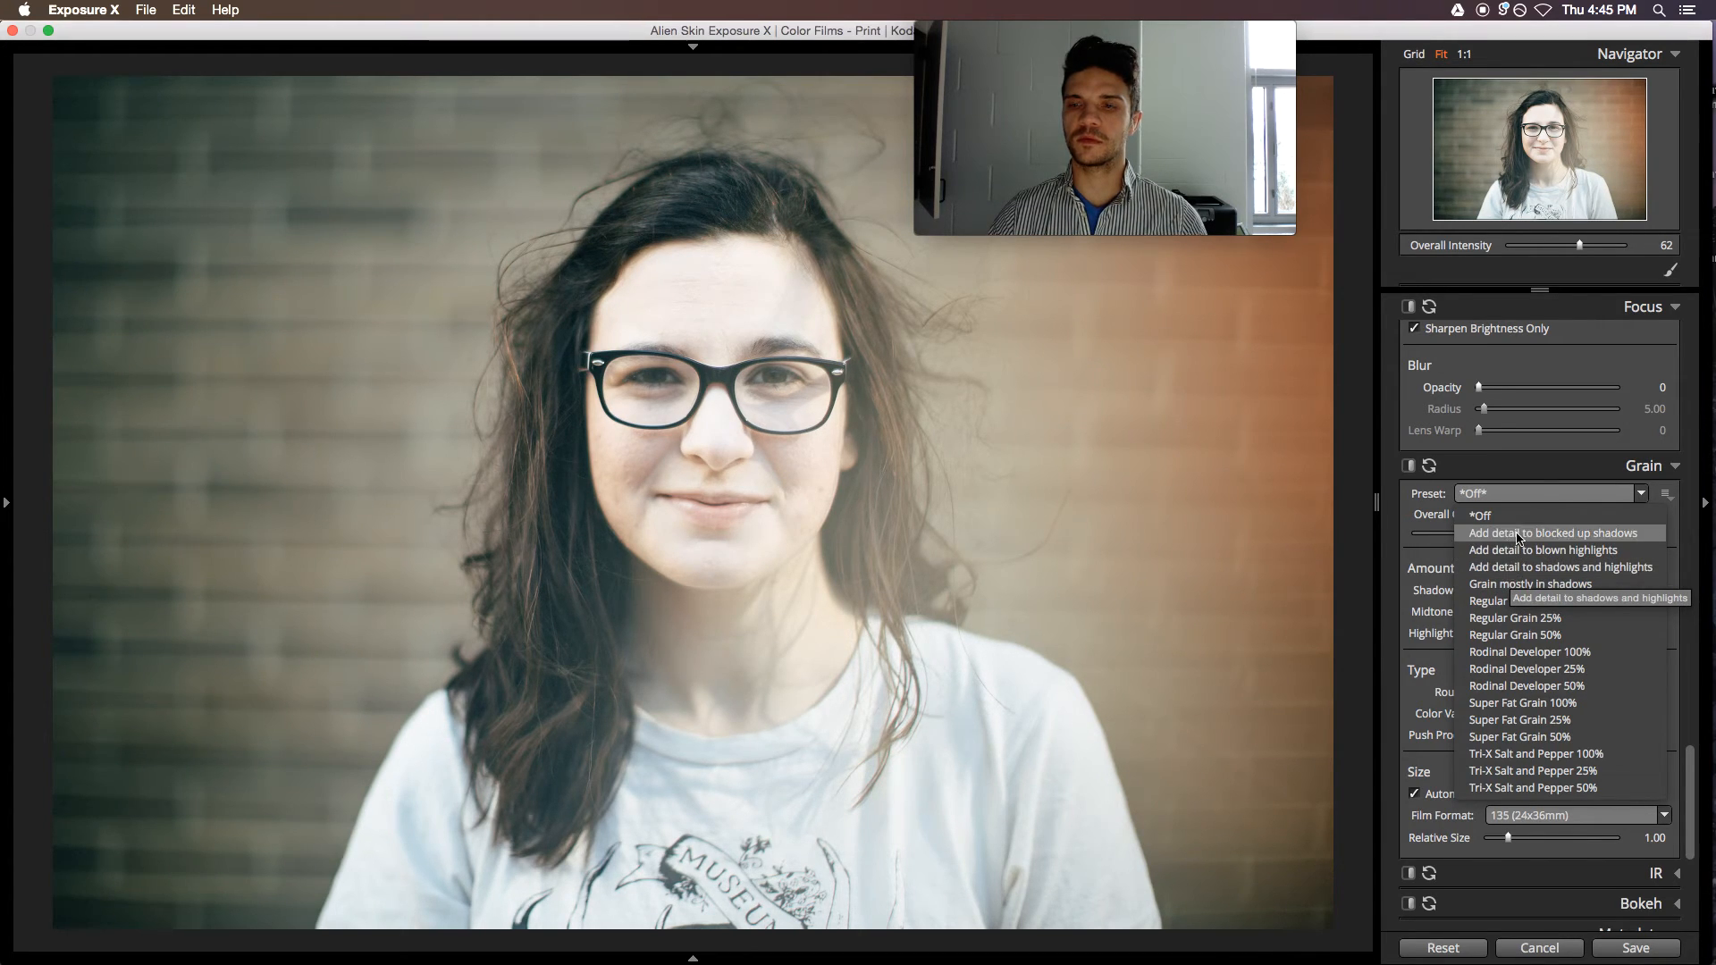
{"action": "left_click", "coordinate": [1517, 534]}
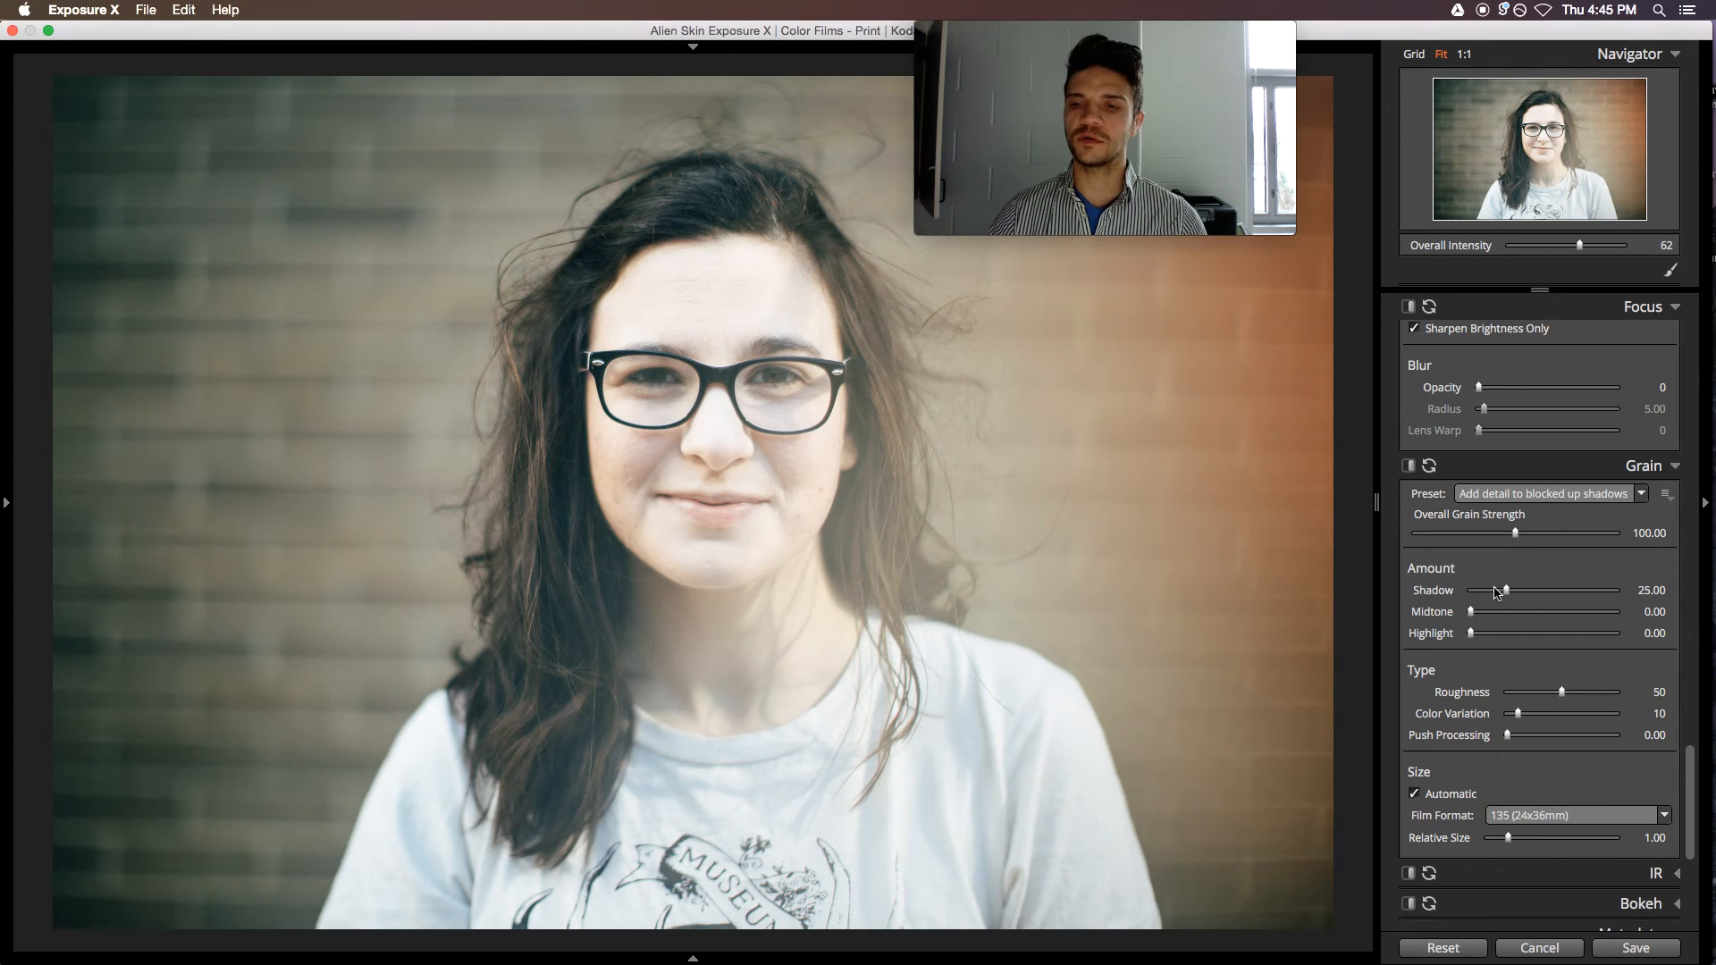
- Set Overall Intensity to 45 and save the edited portrait back to Lightroom
{"action": "scroll", "coordinate": [1548, 680], "scroll_direction": "down", "scroll_amount": 10}
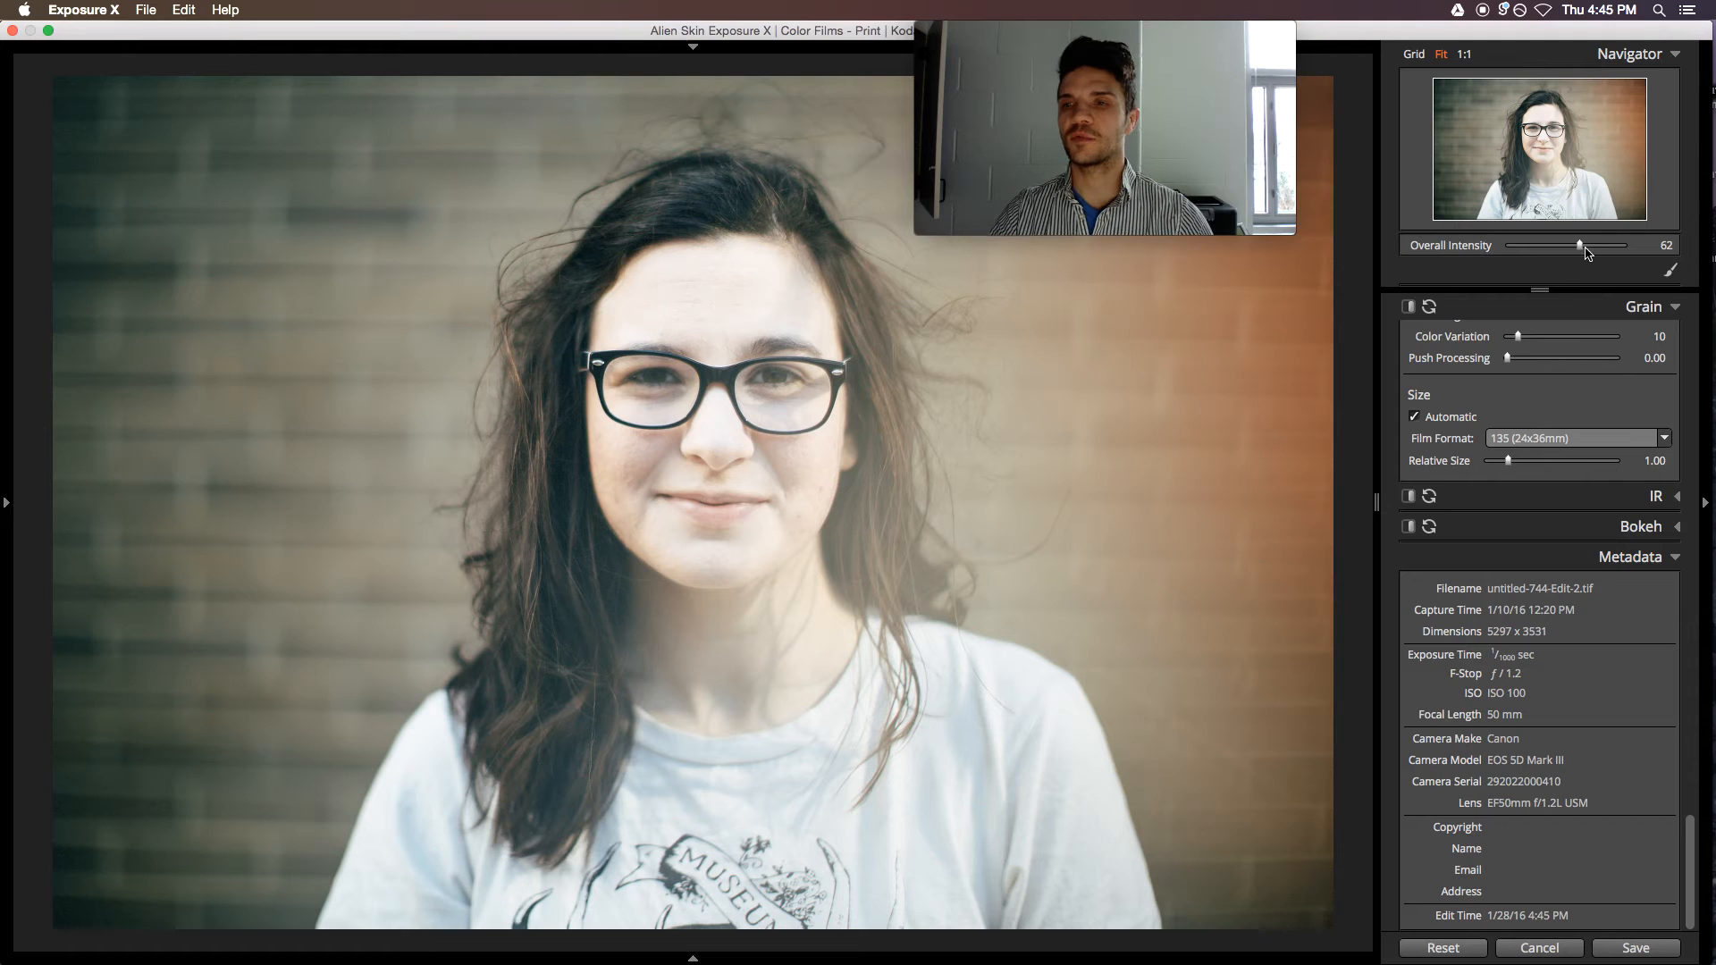
{"action": "left_click_drag", "start_coordinate": [1580, 248], "coordinate": [1560, 243]}
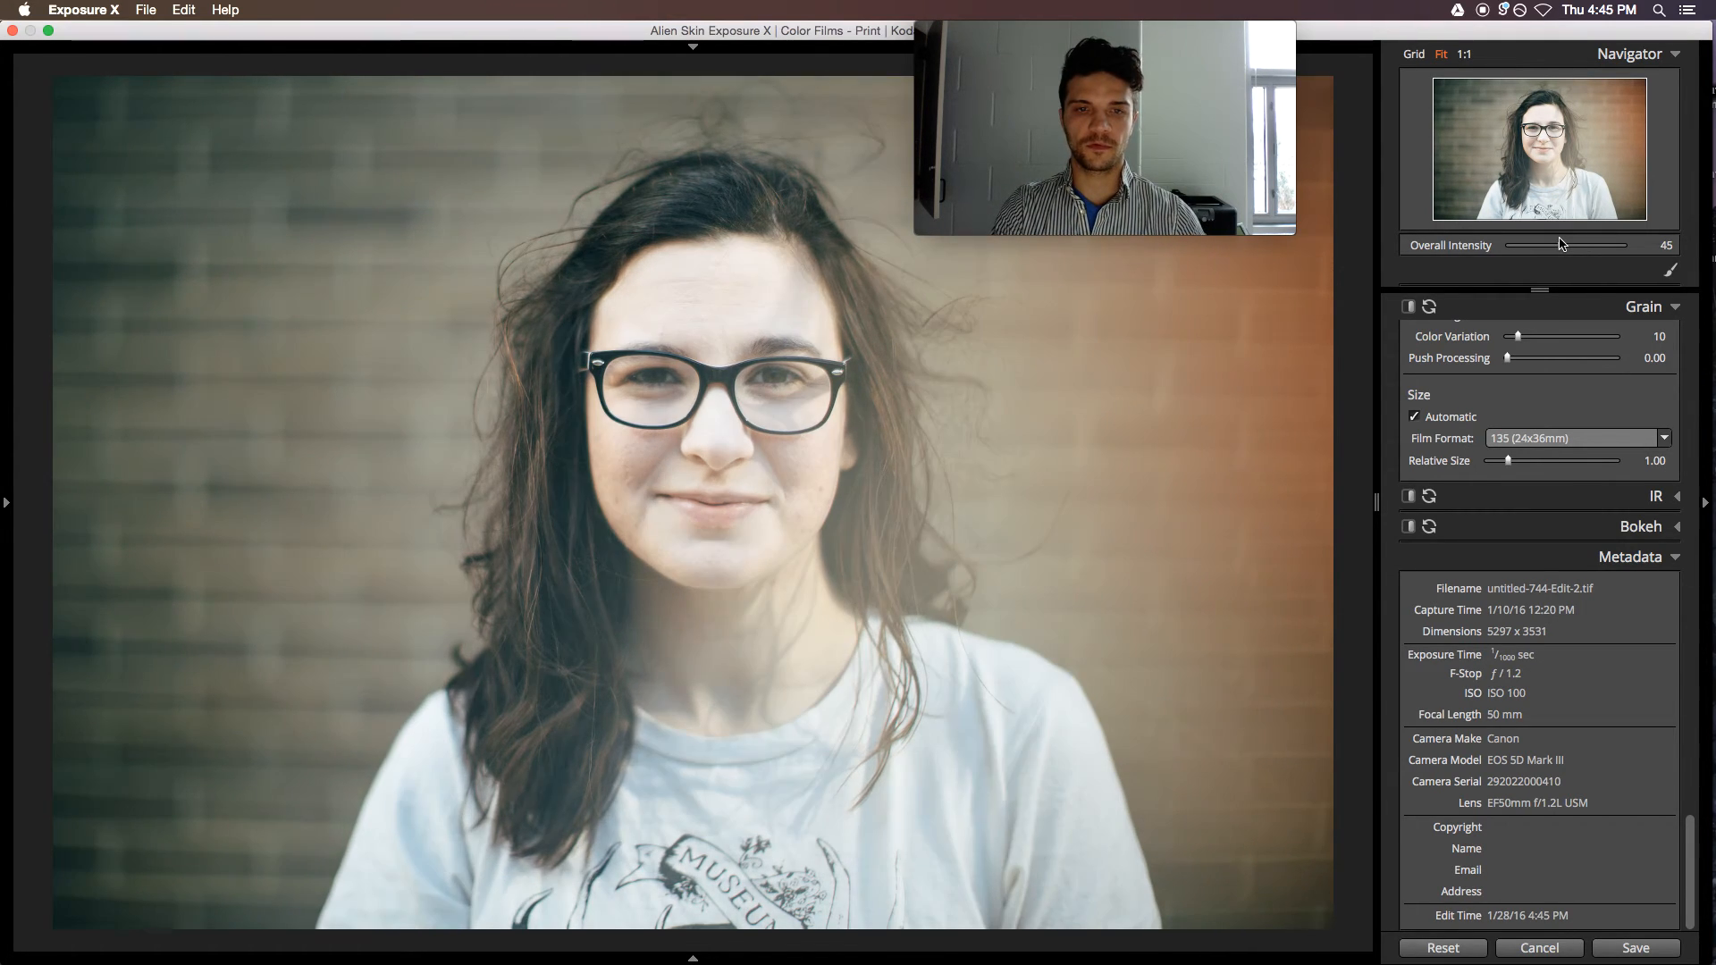
{"action": "mouse_move", "coordinate": [1651, 756]}
{"action": "left_click", "coordinate": [1631, 947]}
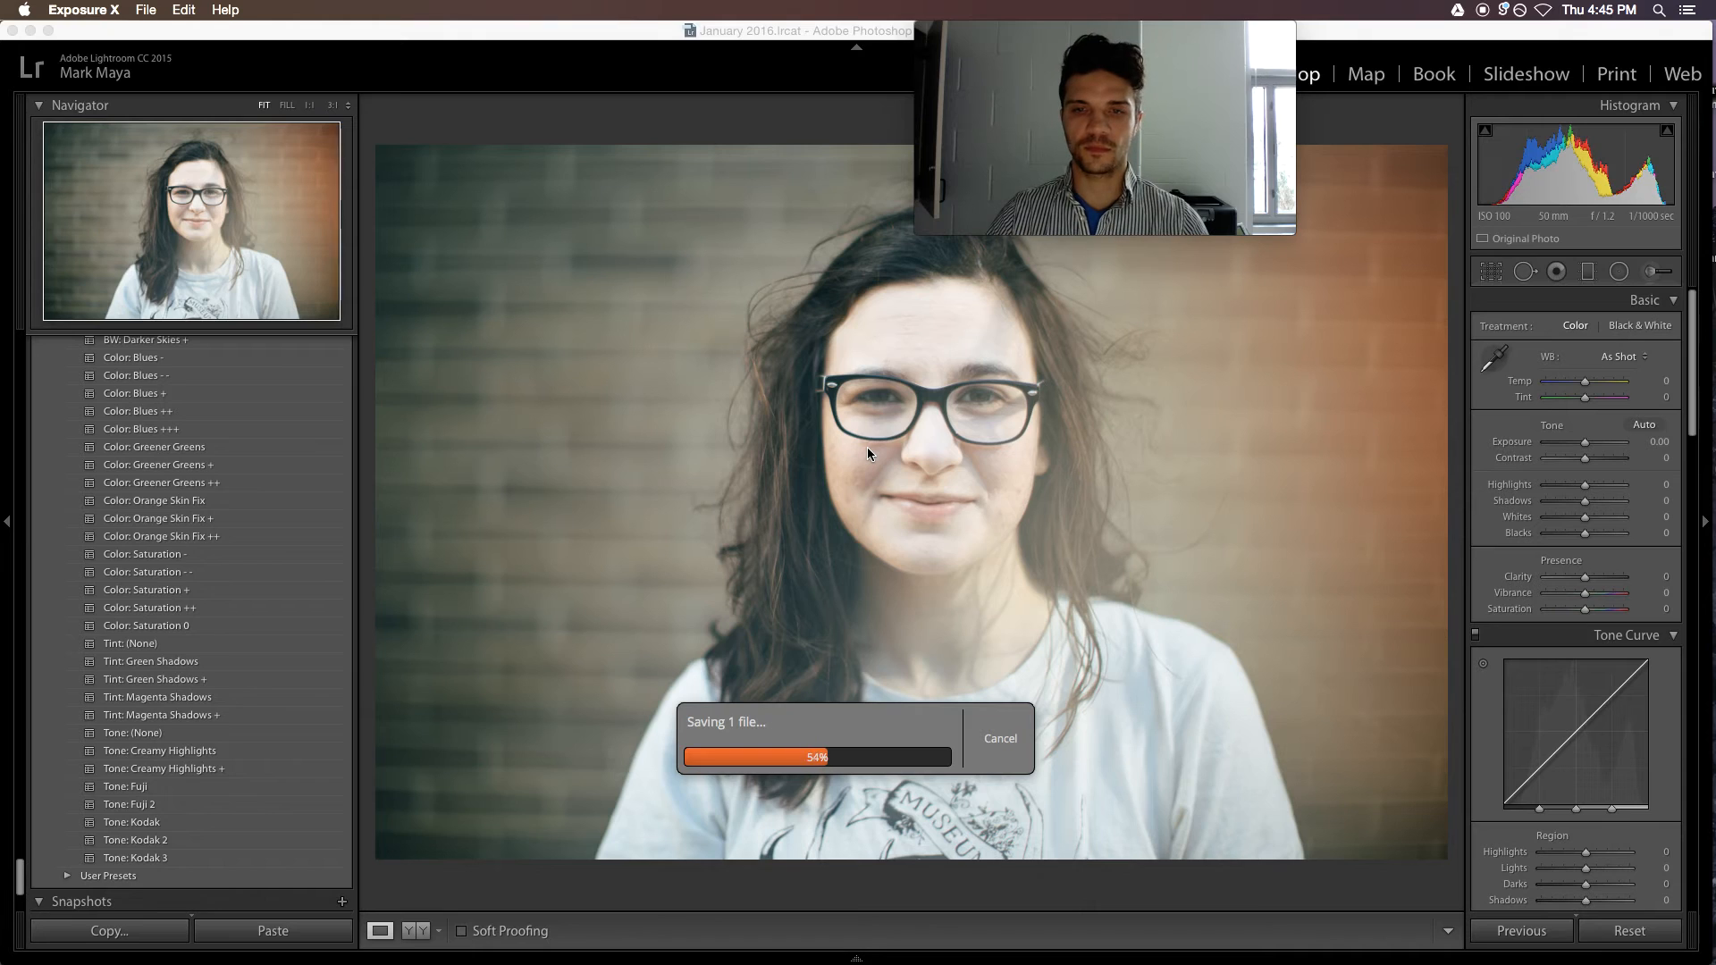
{"action": "mouse_move", "coordinate": [1014, 39]}
{"action": "left_click_drag", "start_coordinate": [1014, 38], "coordinate": [1492, 39]}
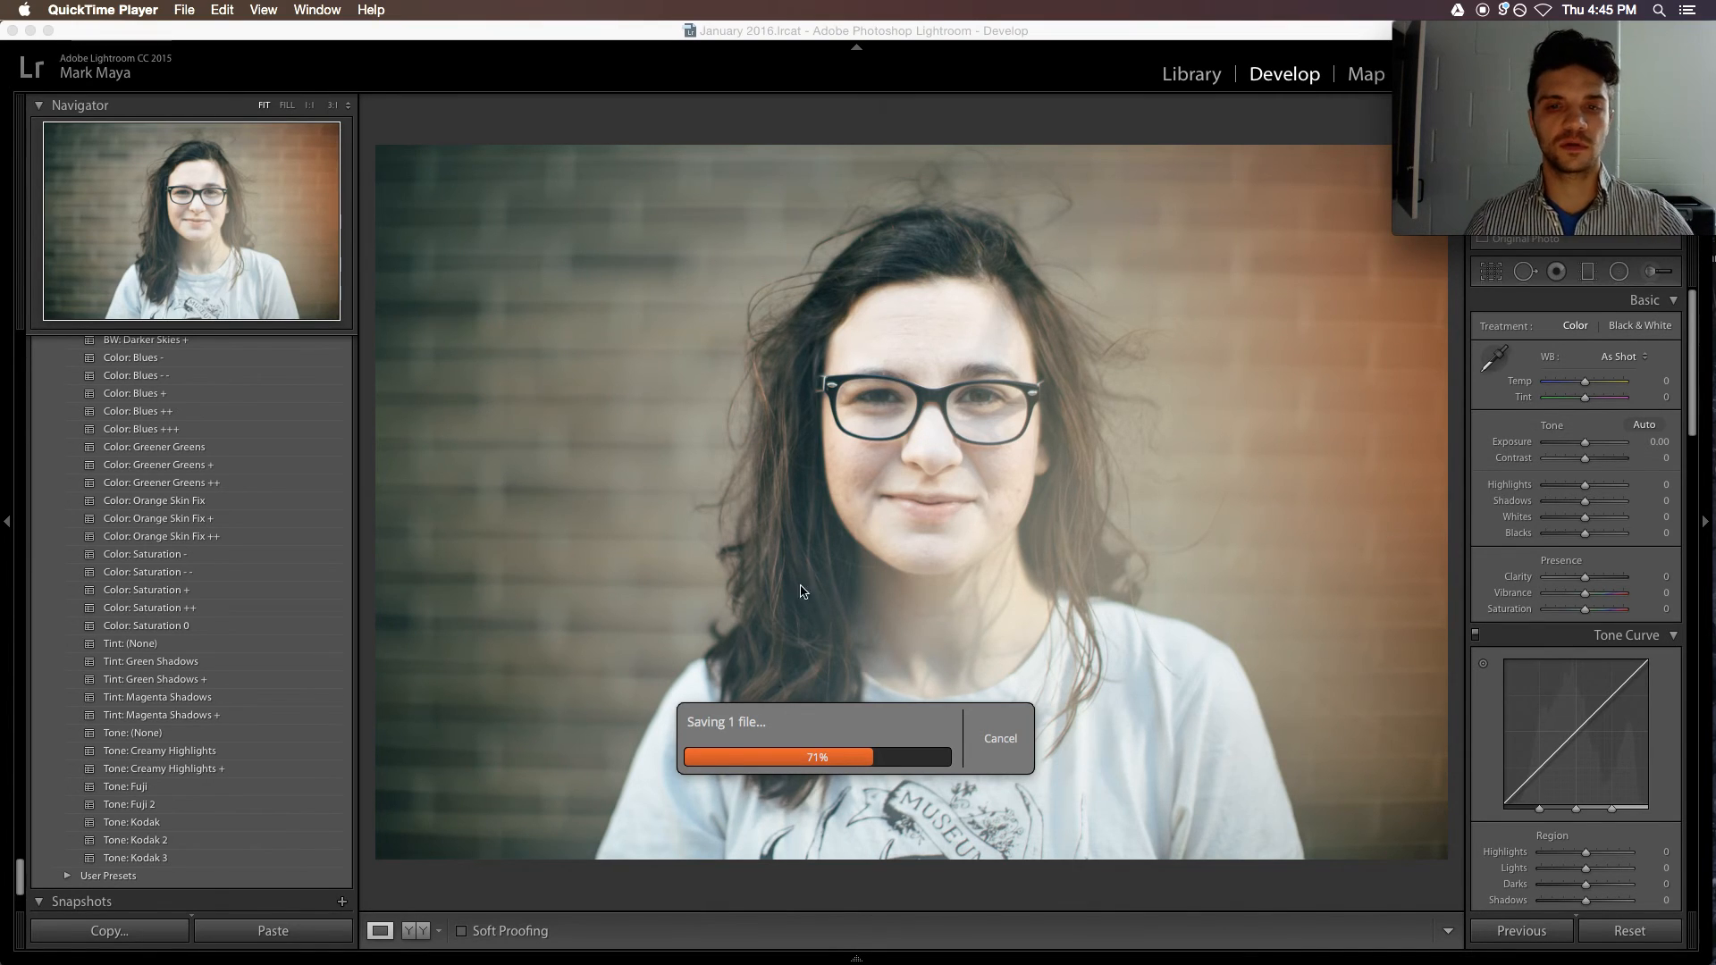
{"action": "left_click", "coordinate": [853, 559]}
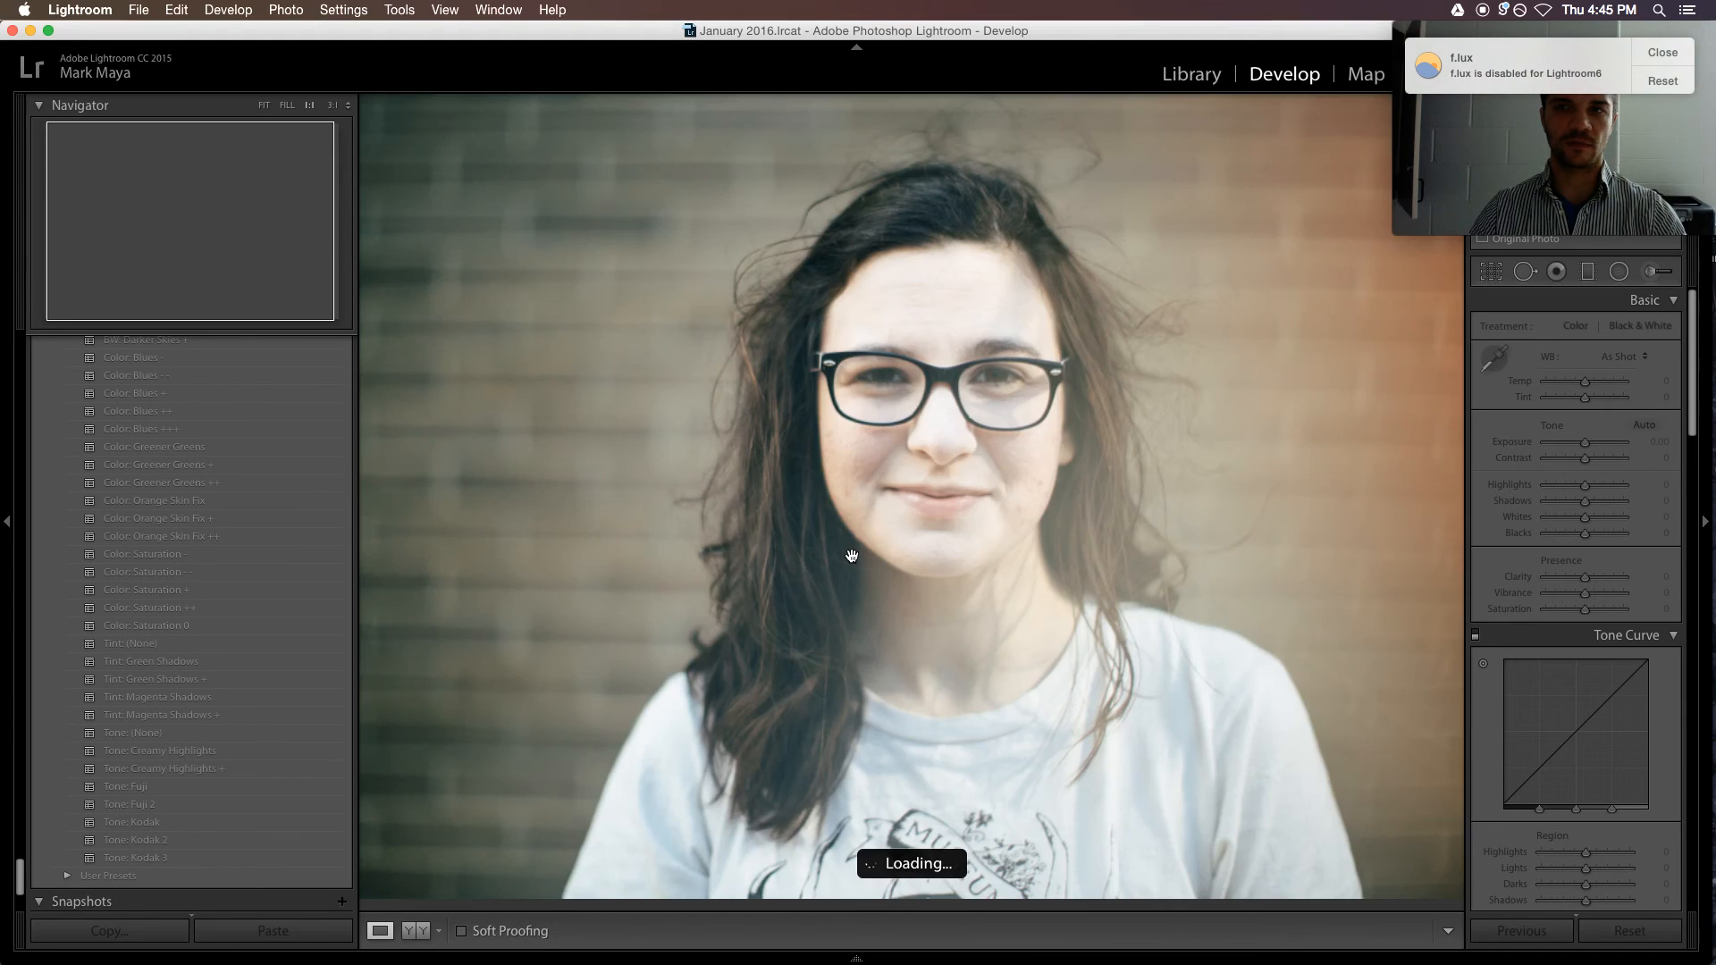
{"action": "left_click", "coordinate": [853, 557]}
{"action": "left_click", "coordinate": [851, 556]}
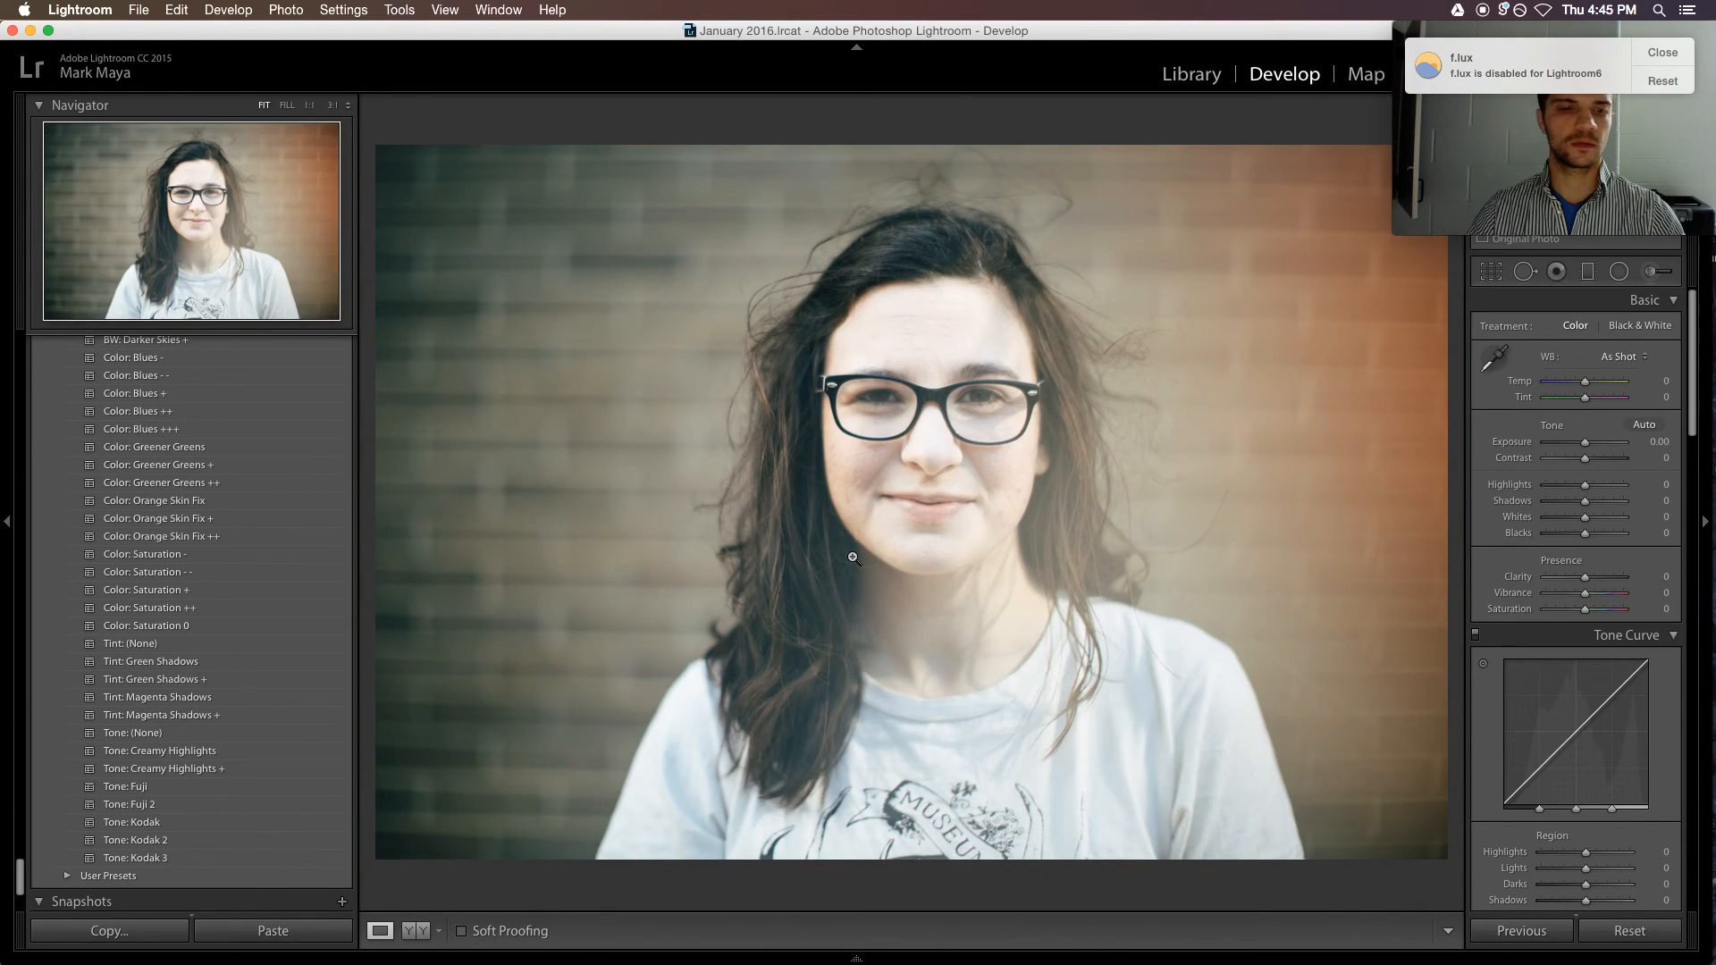
- Return to the Library grid, open the newly saved portrait in Loupe view, and compare it with the neighbouring versions
{"action": "key", "text": "g"}
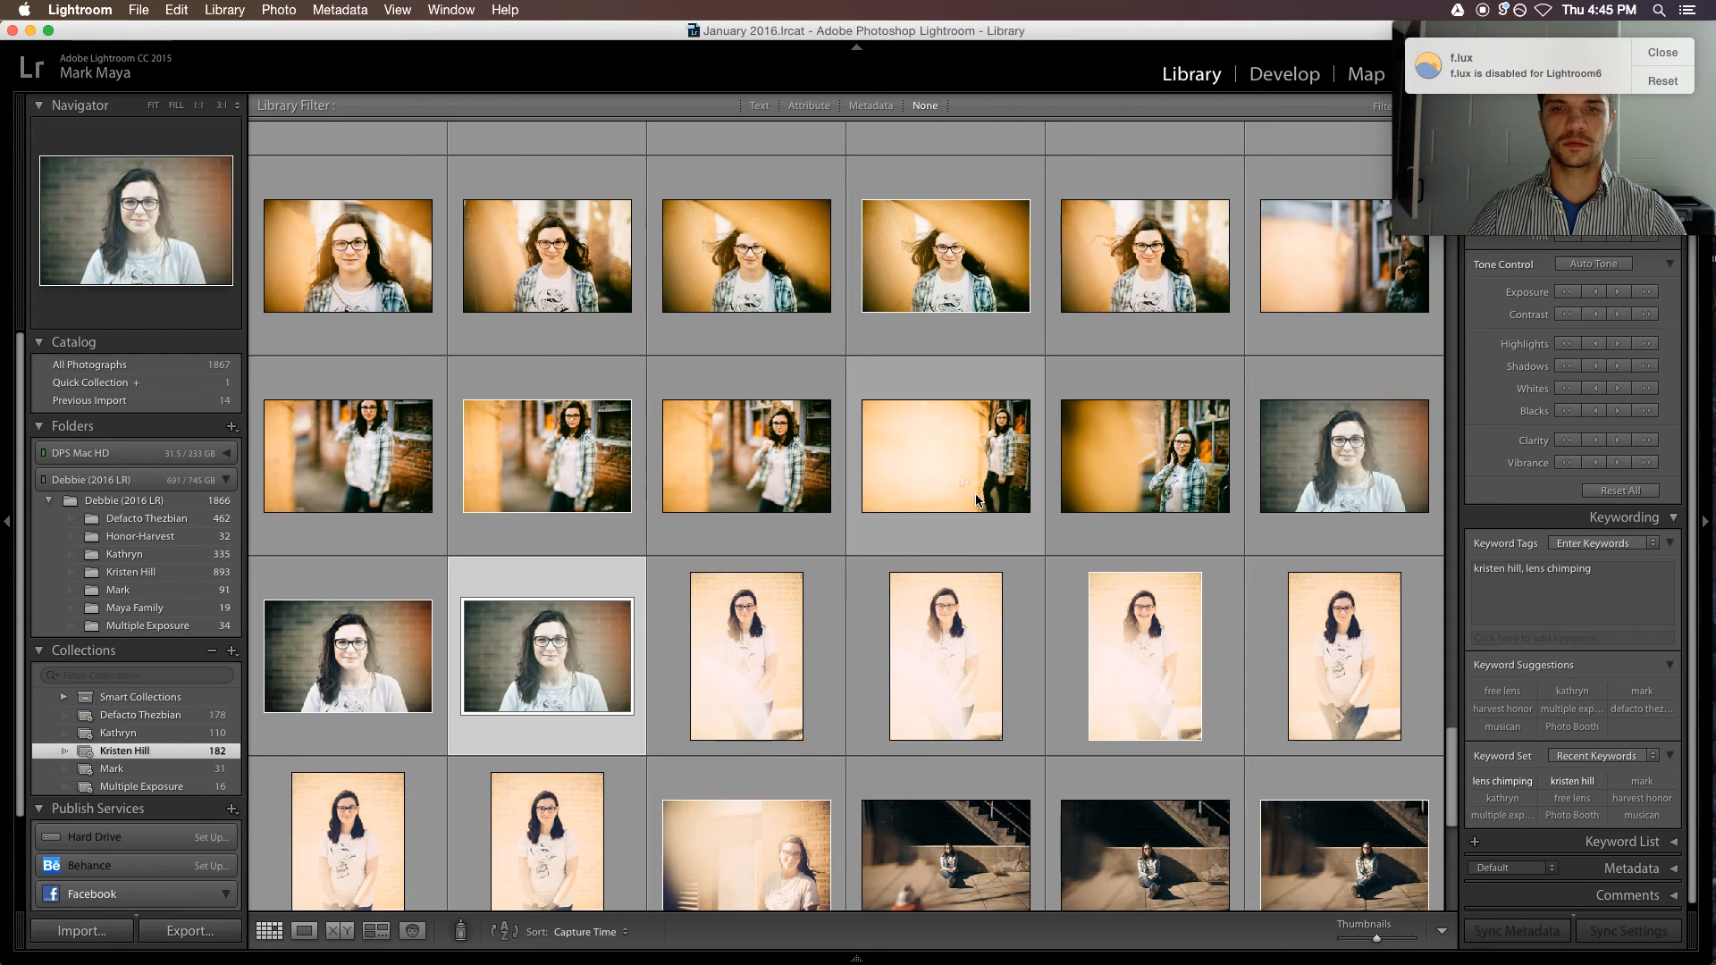
{"action": "double_click", "coordinate": [482, 640]}
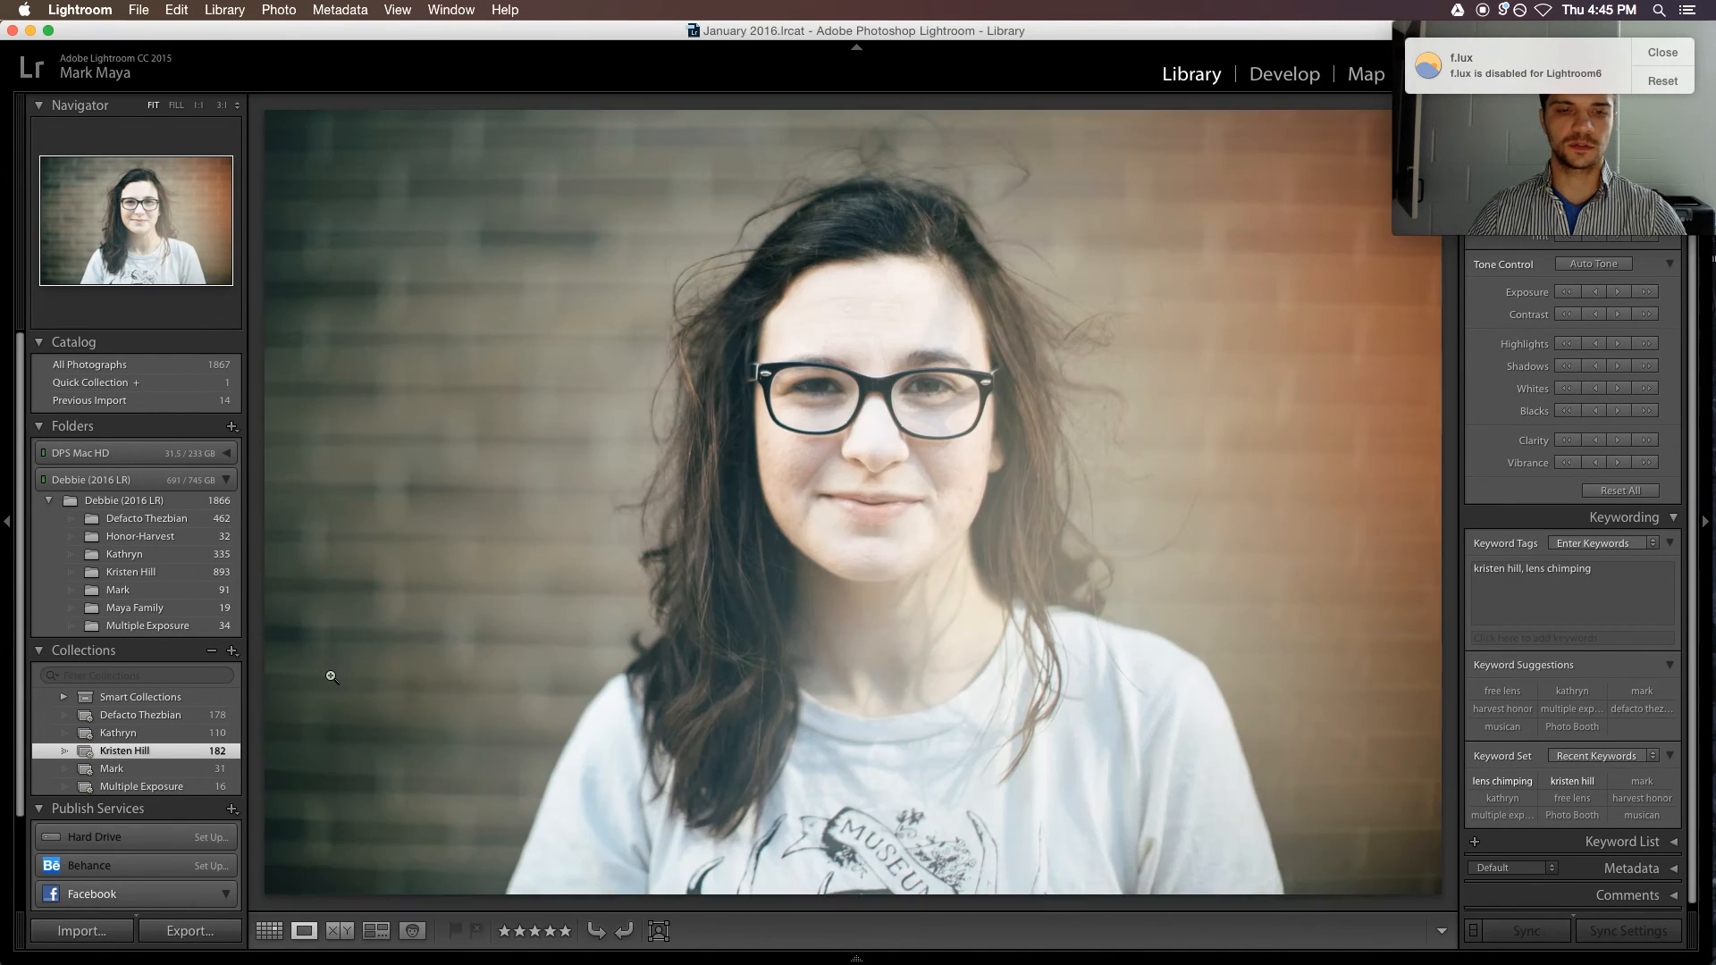
{"action": "key", "text": "Right"}
{"action": "key", "text": "Left"}
{"action": "key", "text": "Right"}
{"action": "key", "text": "Right"}
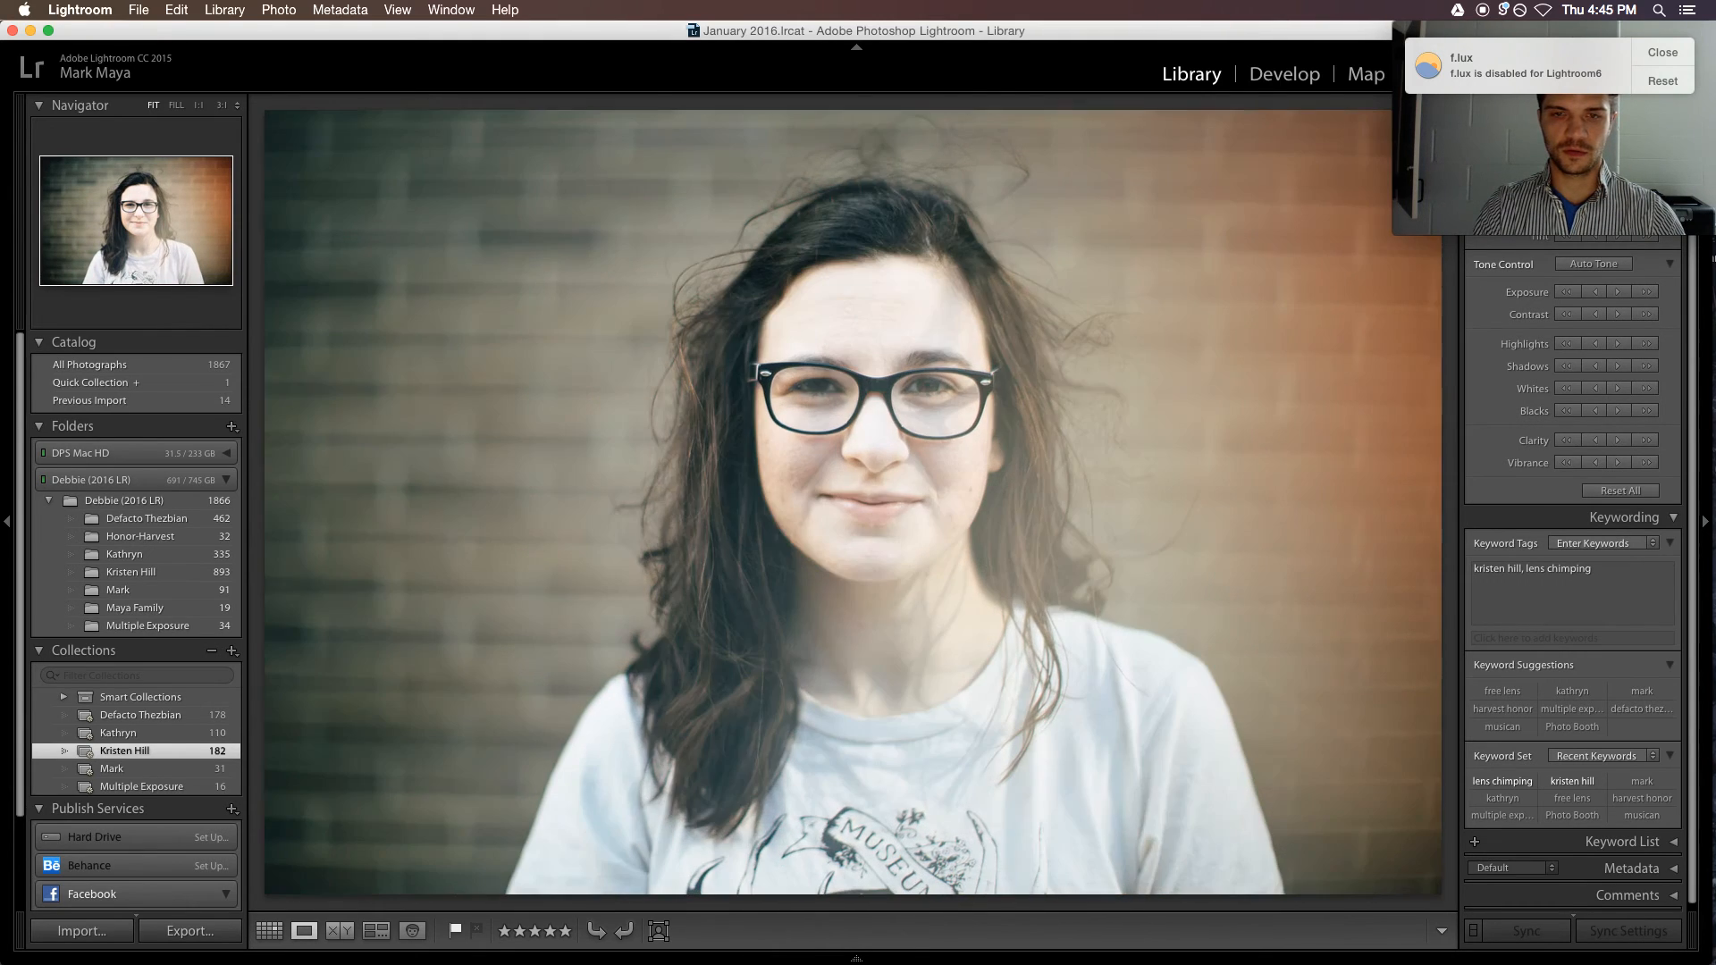
{"action": "key", "text": "Left"}
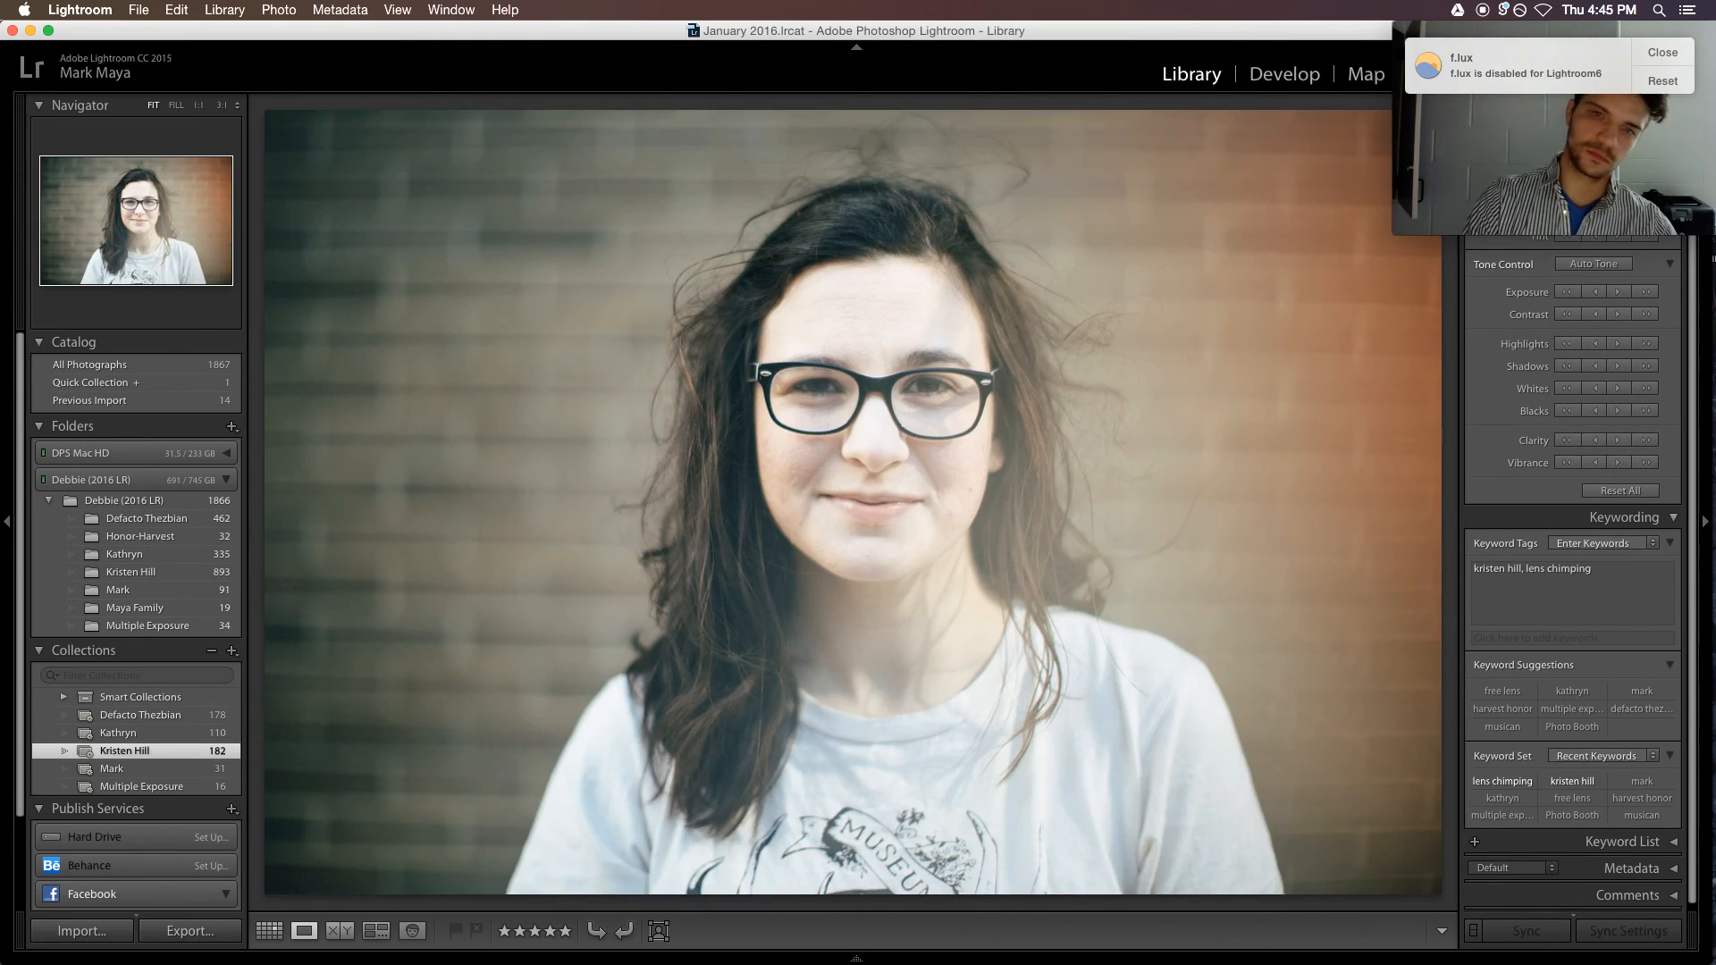
- Reopen the portrait from the Library grid in Loupe view and show the overlay with its file name, capture date and dimensions
{"action": "key", "text": "g"}
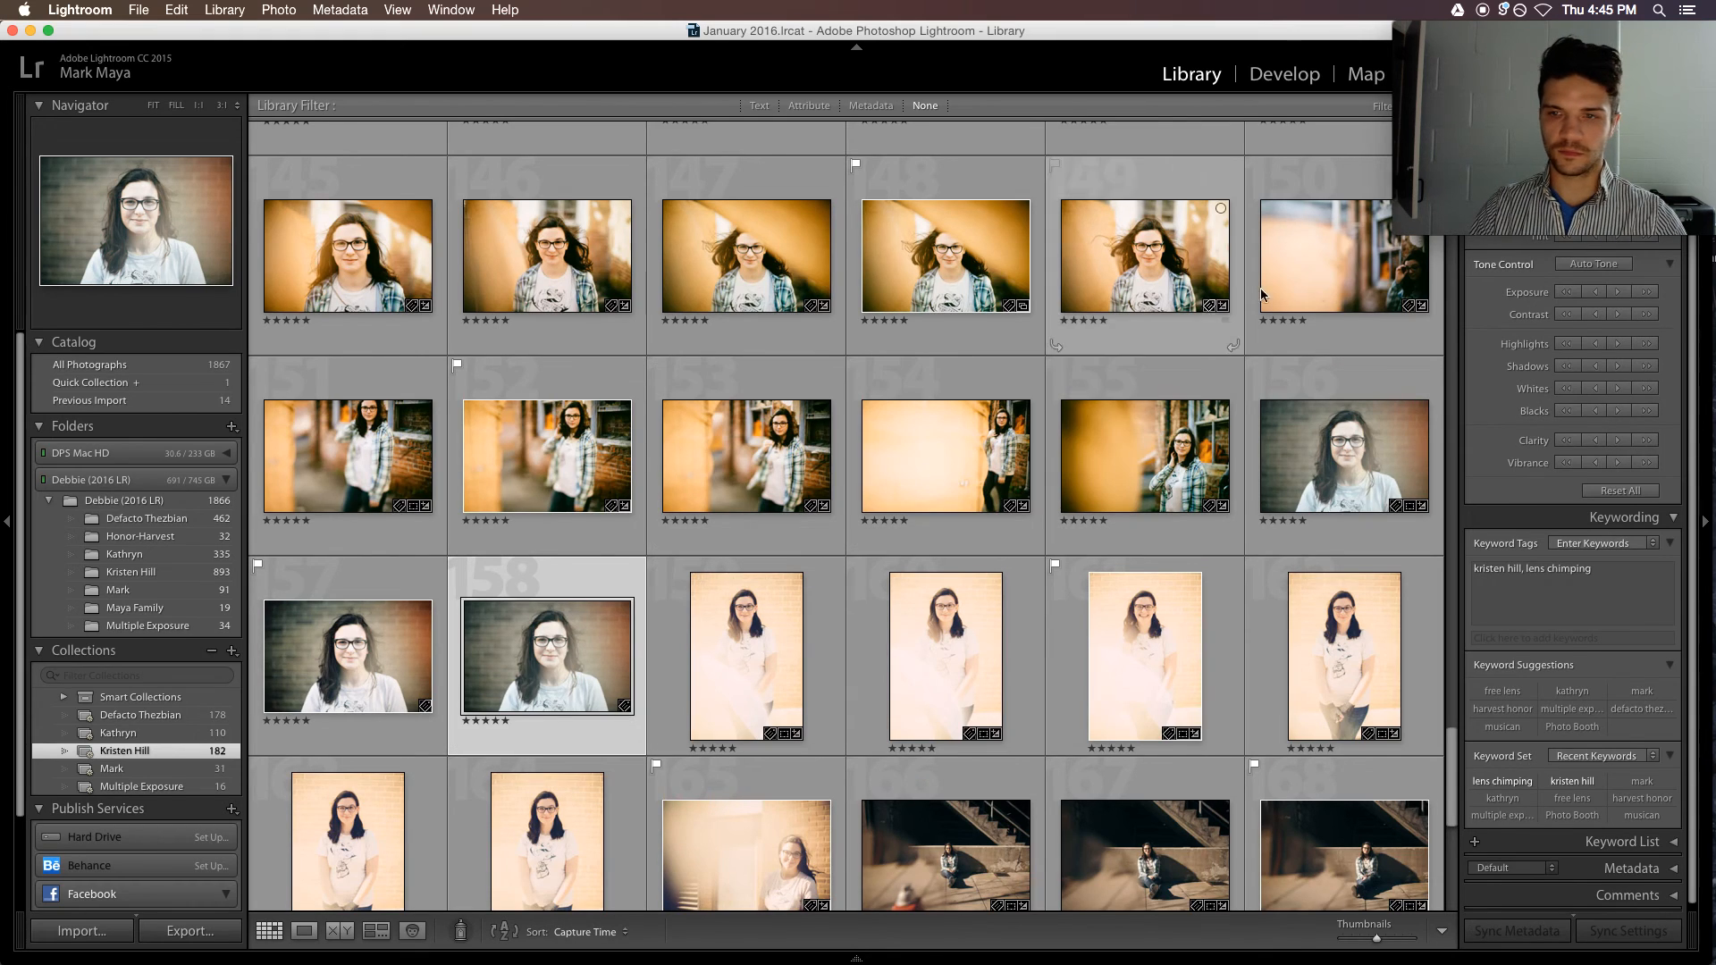
{"action": "double_click", "coordinate": [1294, 444]}
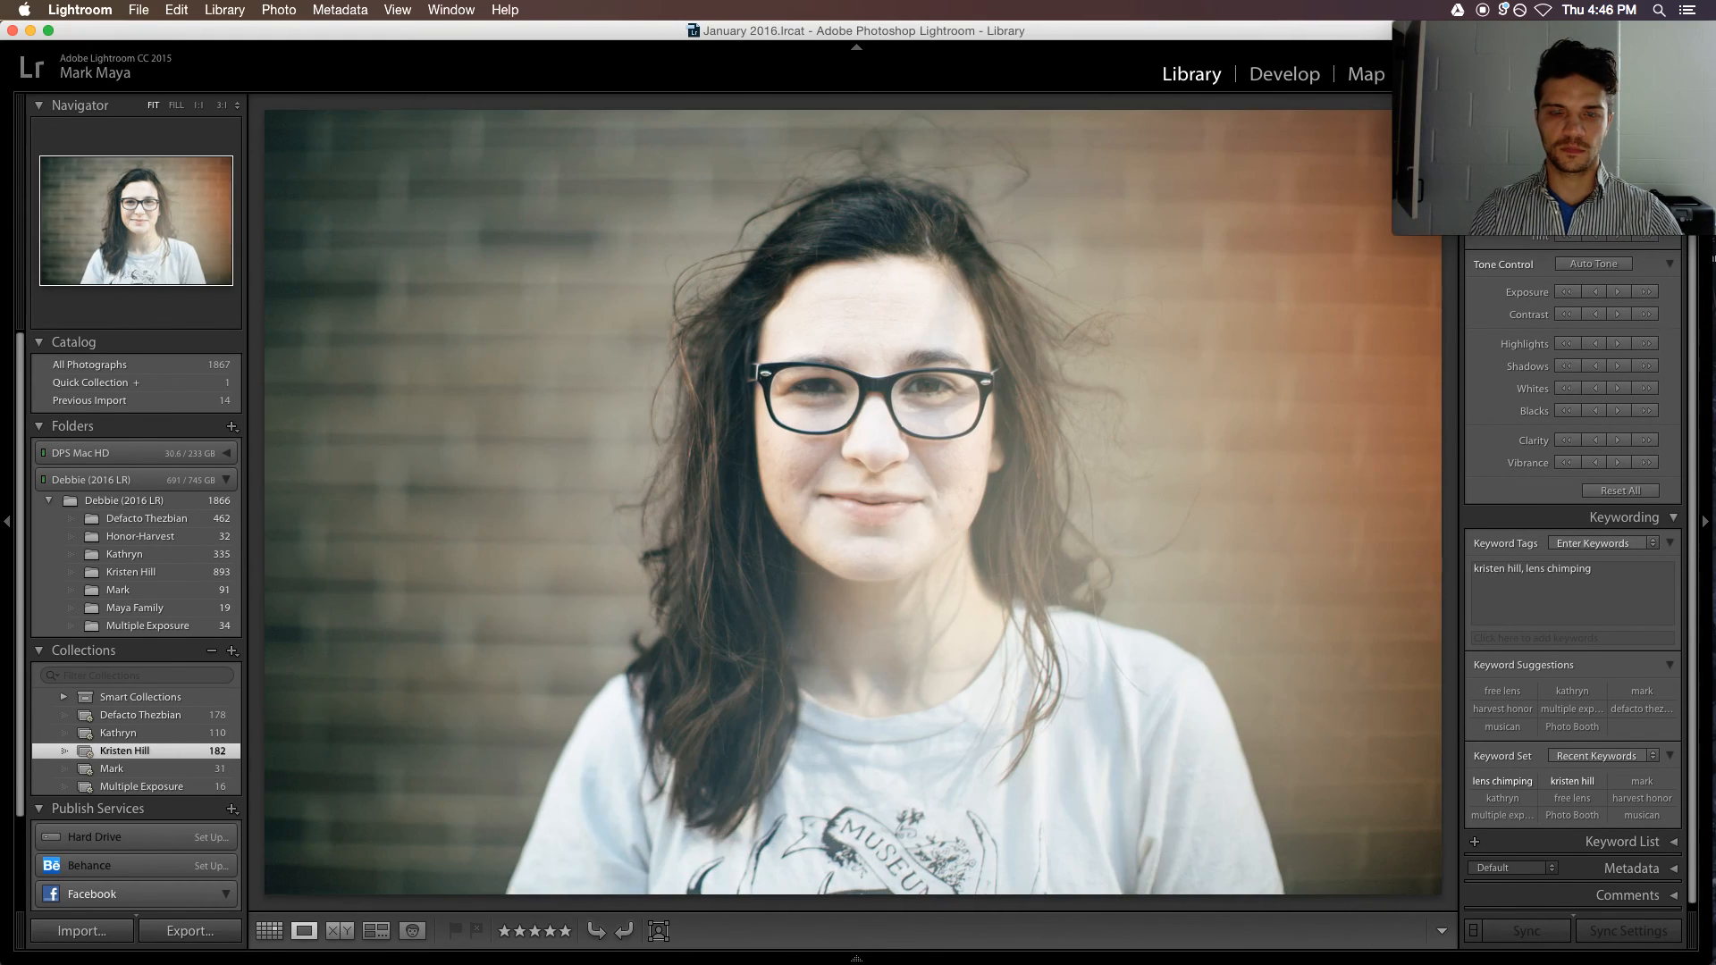
{"action": "key", "text": "i"}
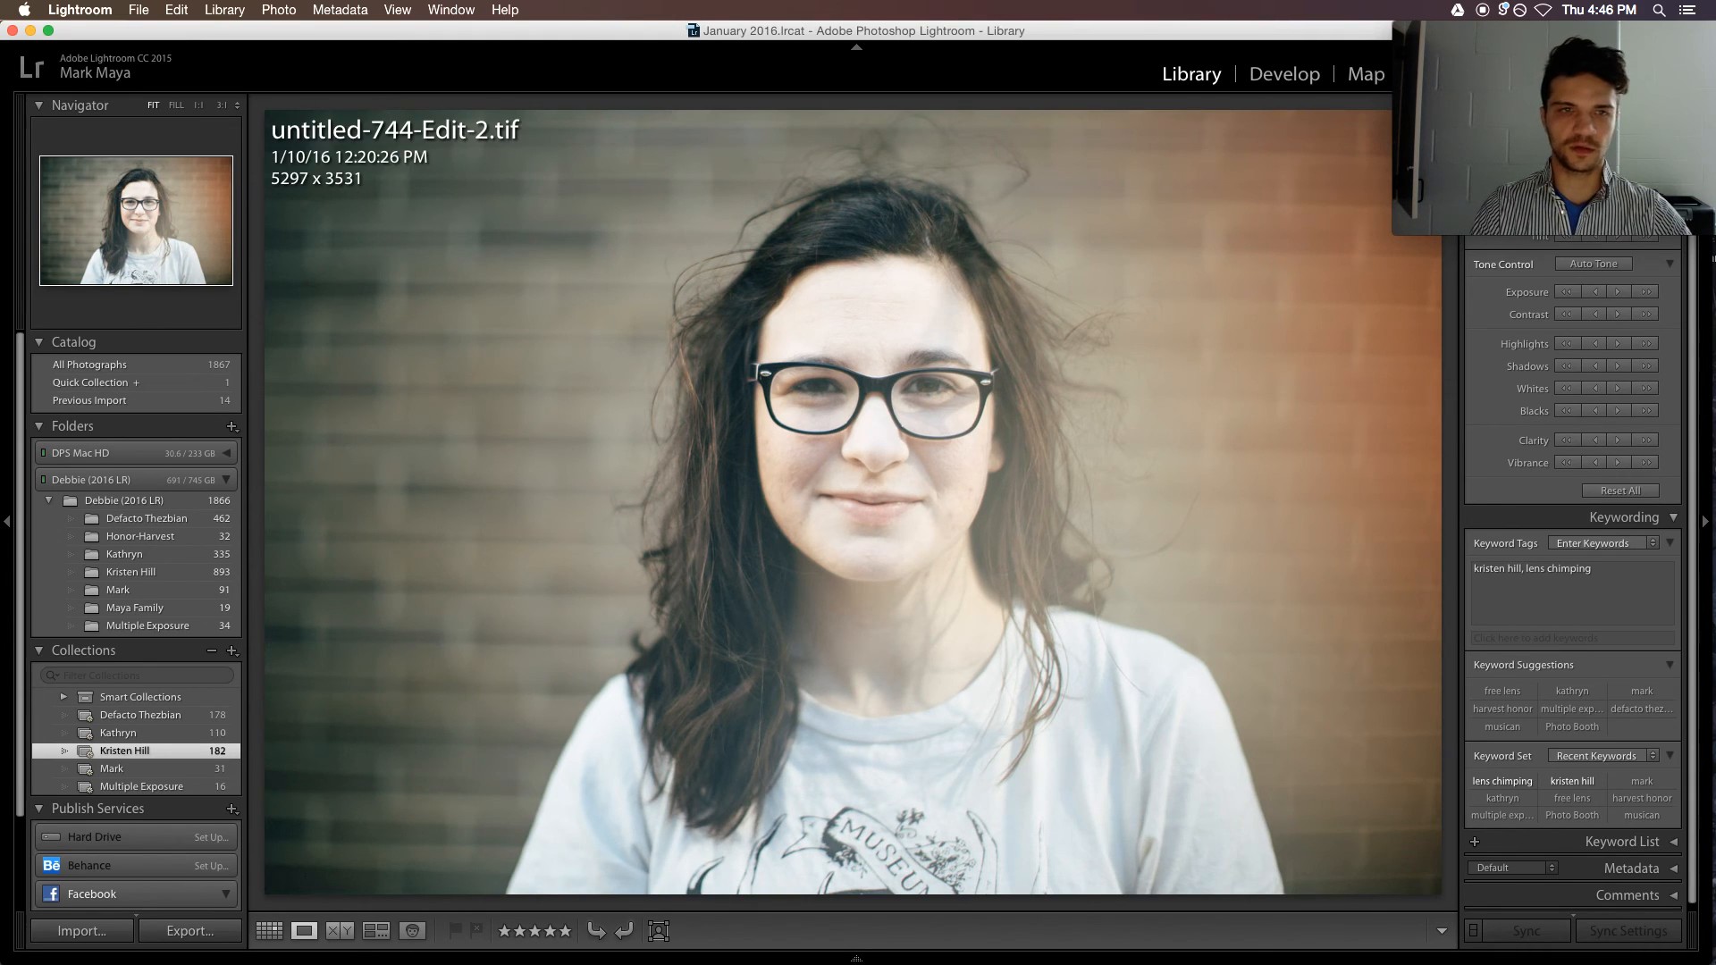
- Compare the portrait versions untitled-744.CR2, untitled-744-Edit.tif and untitled-744-Edit-2.tif one after another, finishing on untitled-744-Edit.tif
{"action": "key", "text": "Left"}
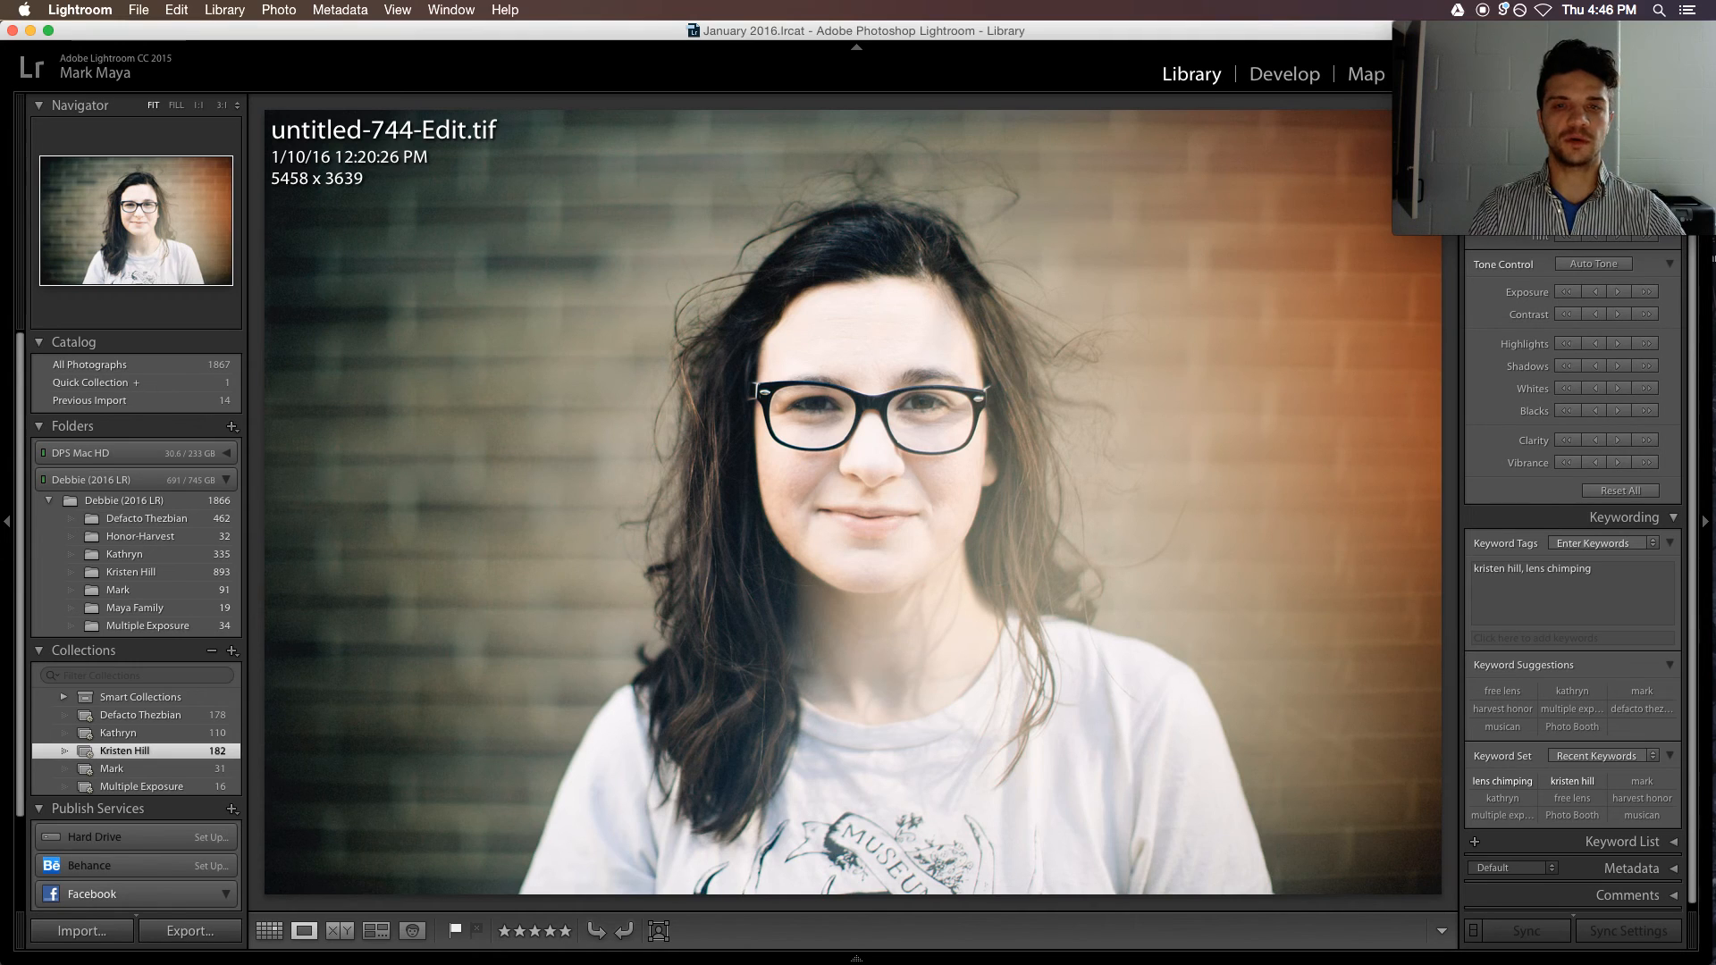
{"action": "key", "text": "Right"}
{"action": "key", "text": "Left"}
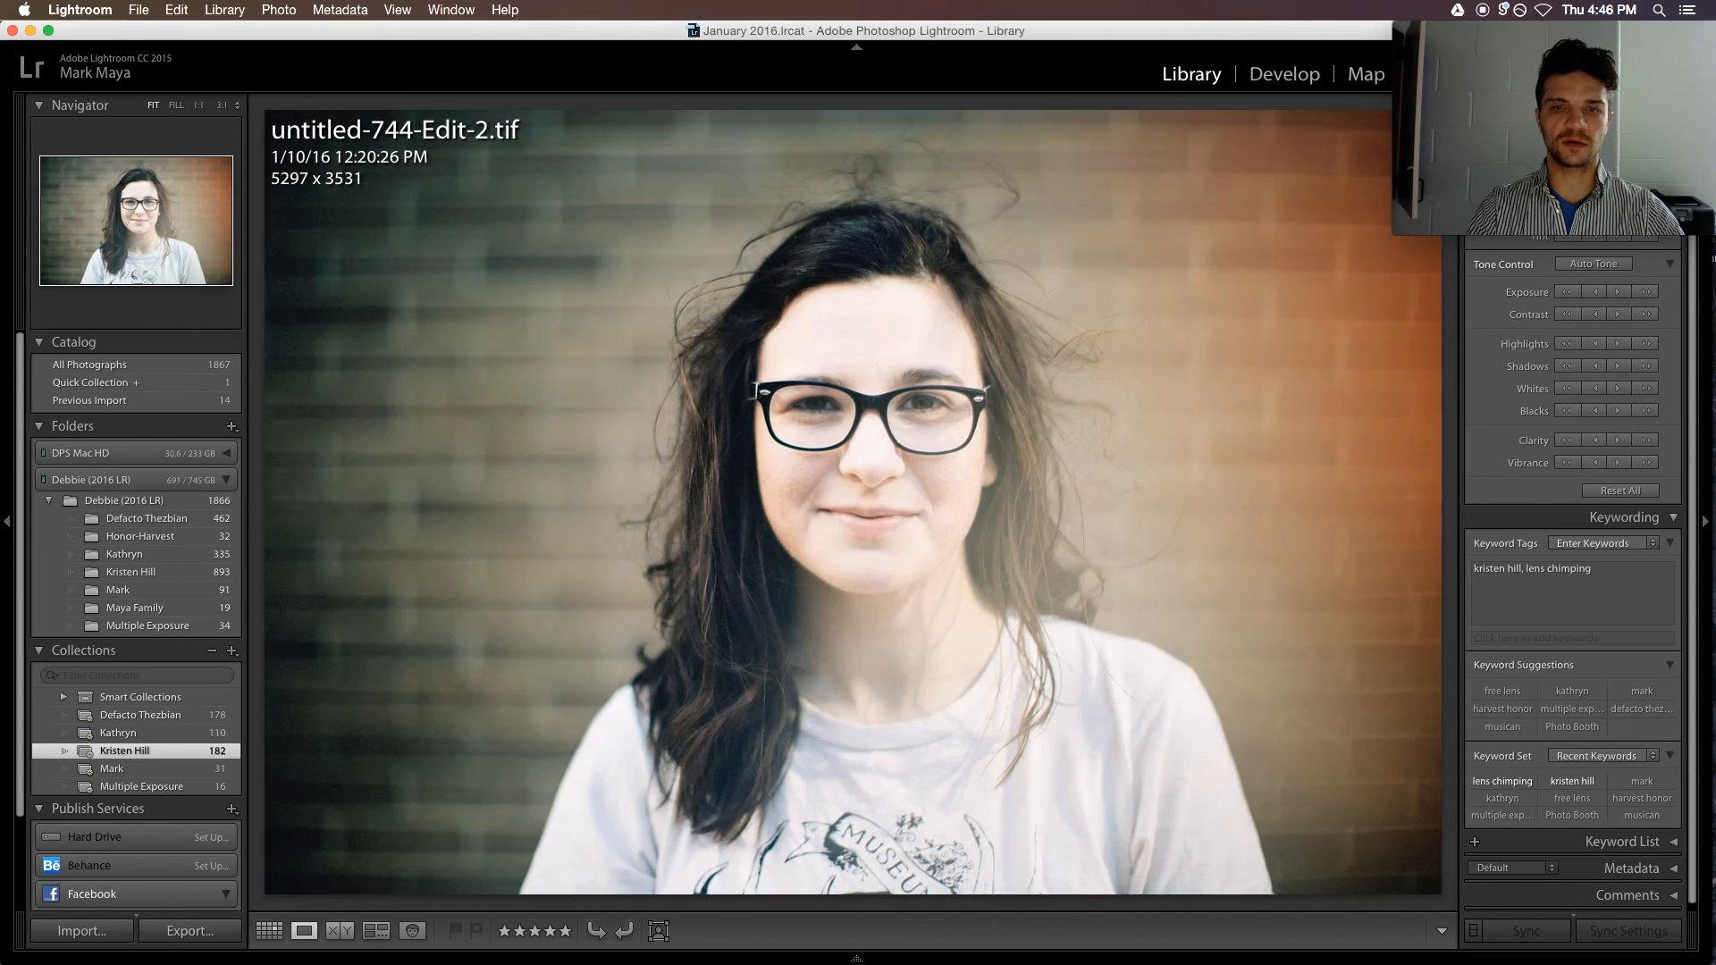
{"action": "key", "text": "Left"}
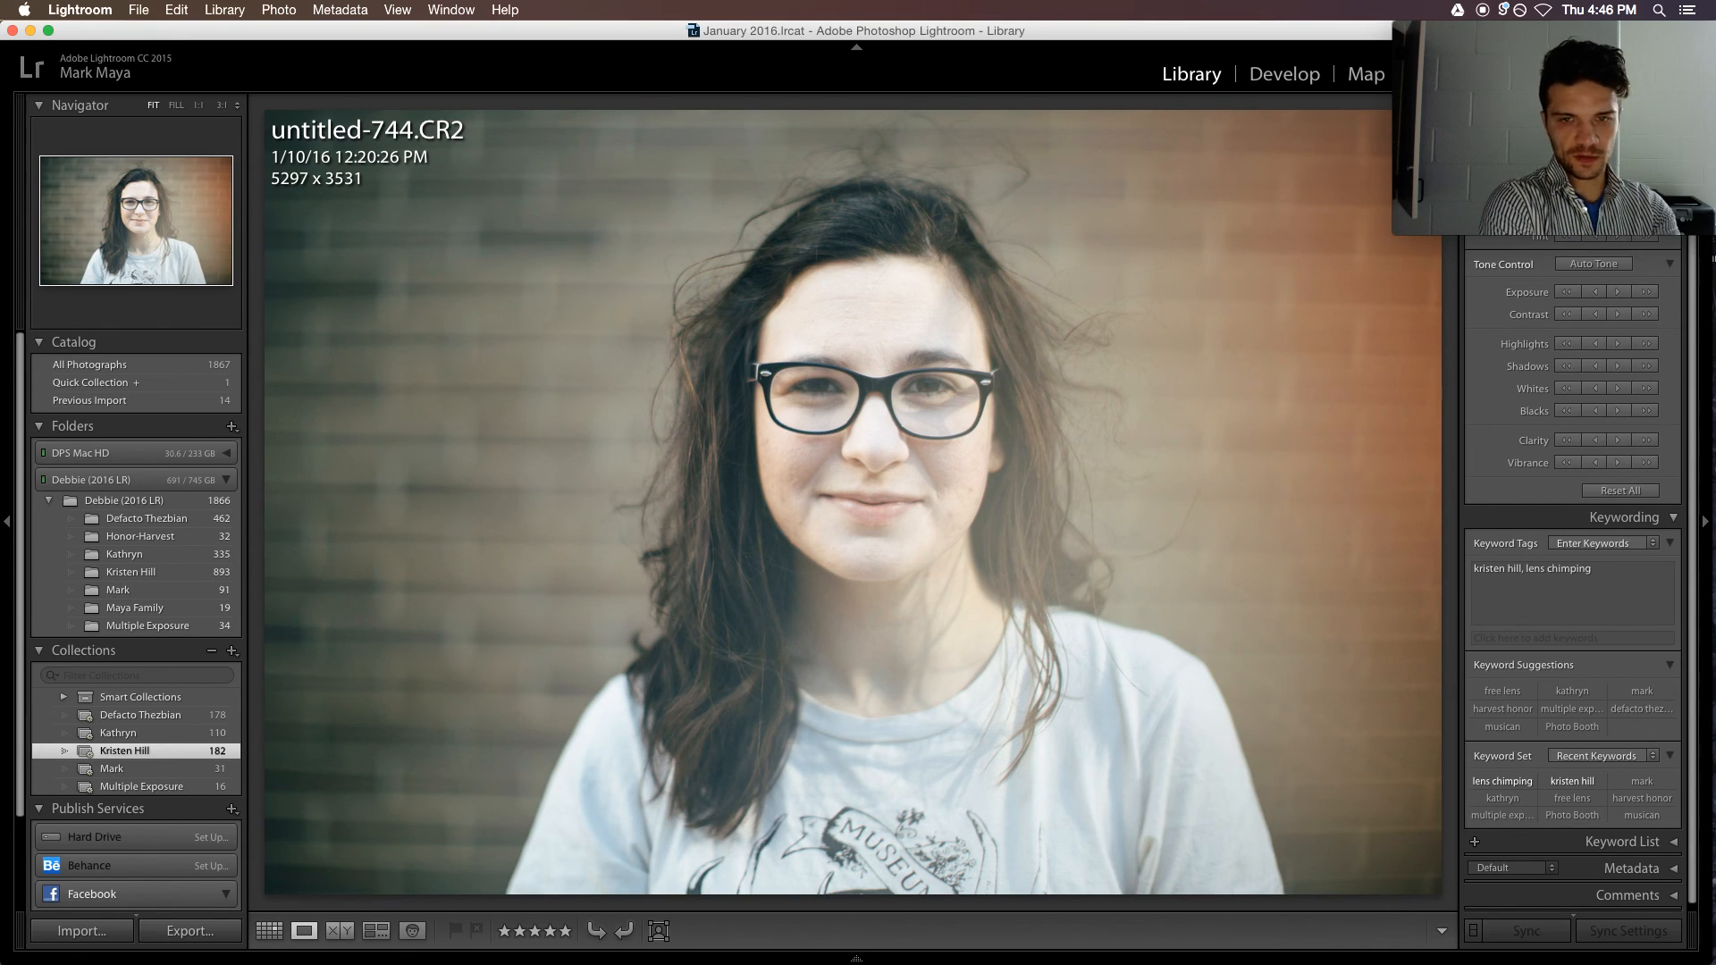
{"action": "key", "text": "Right"}
{"action": "key", "text": "Right"}
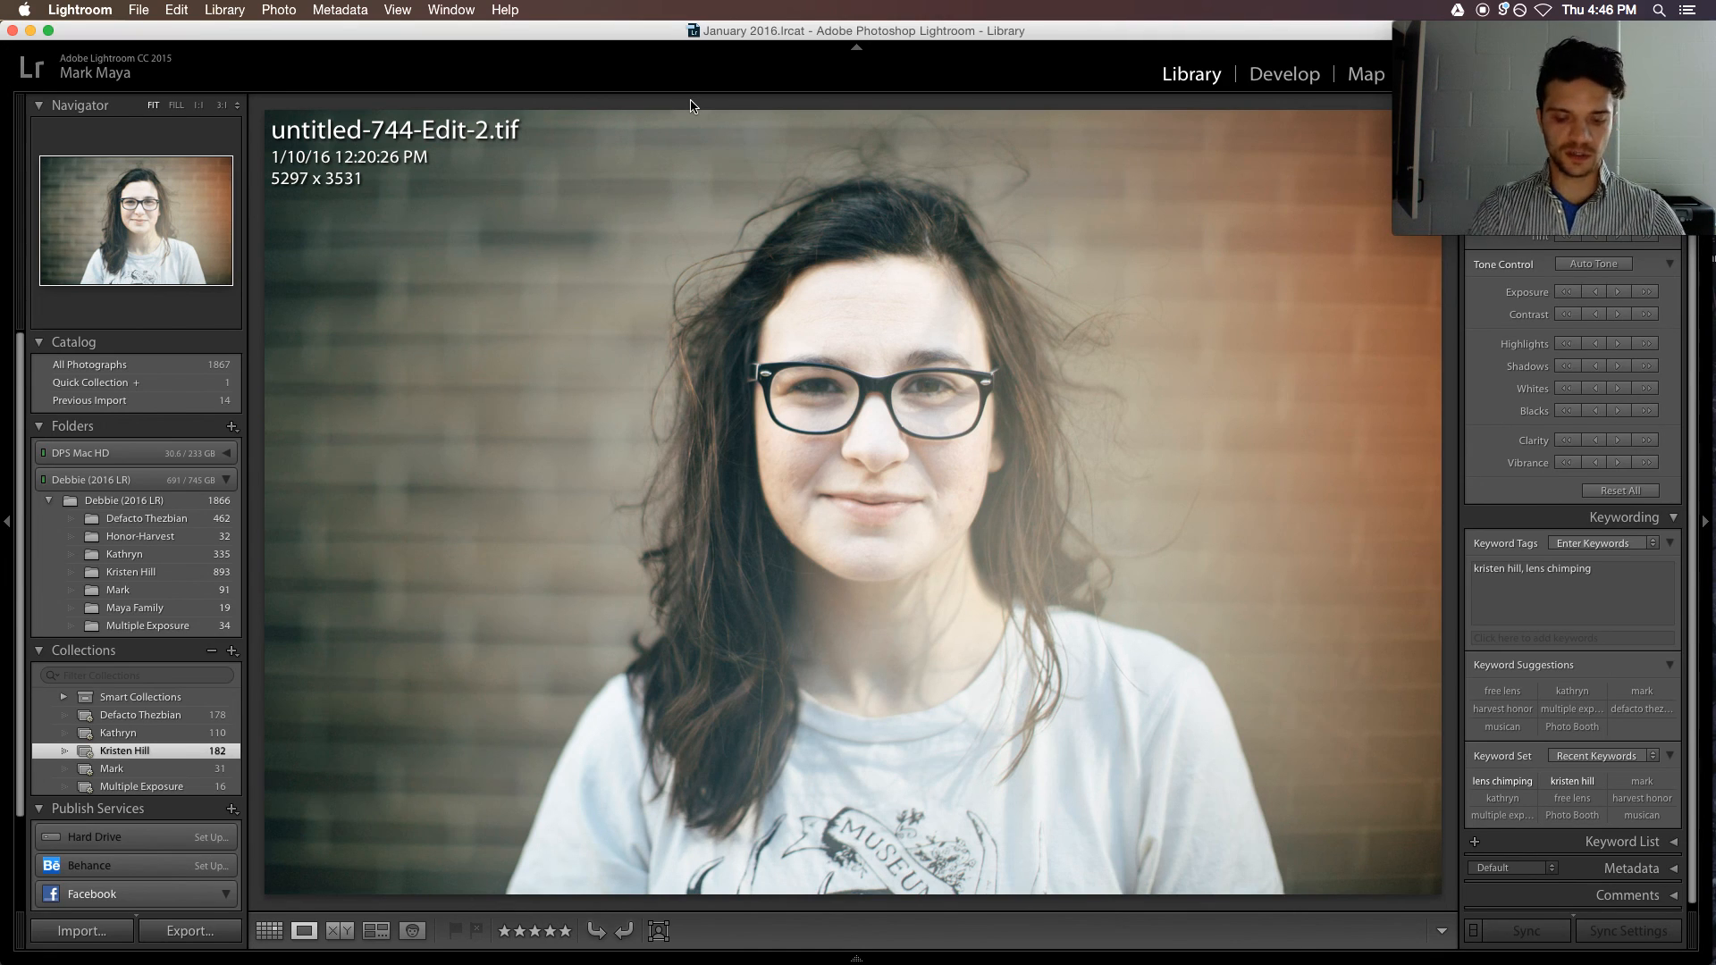
{"action": "key", "text": "Left"}
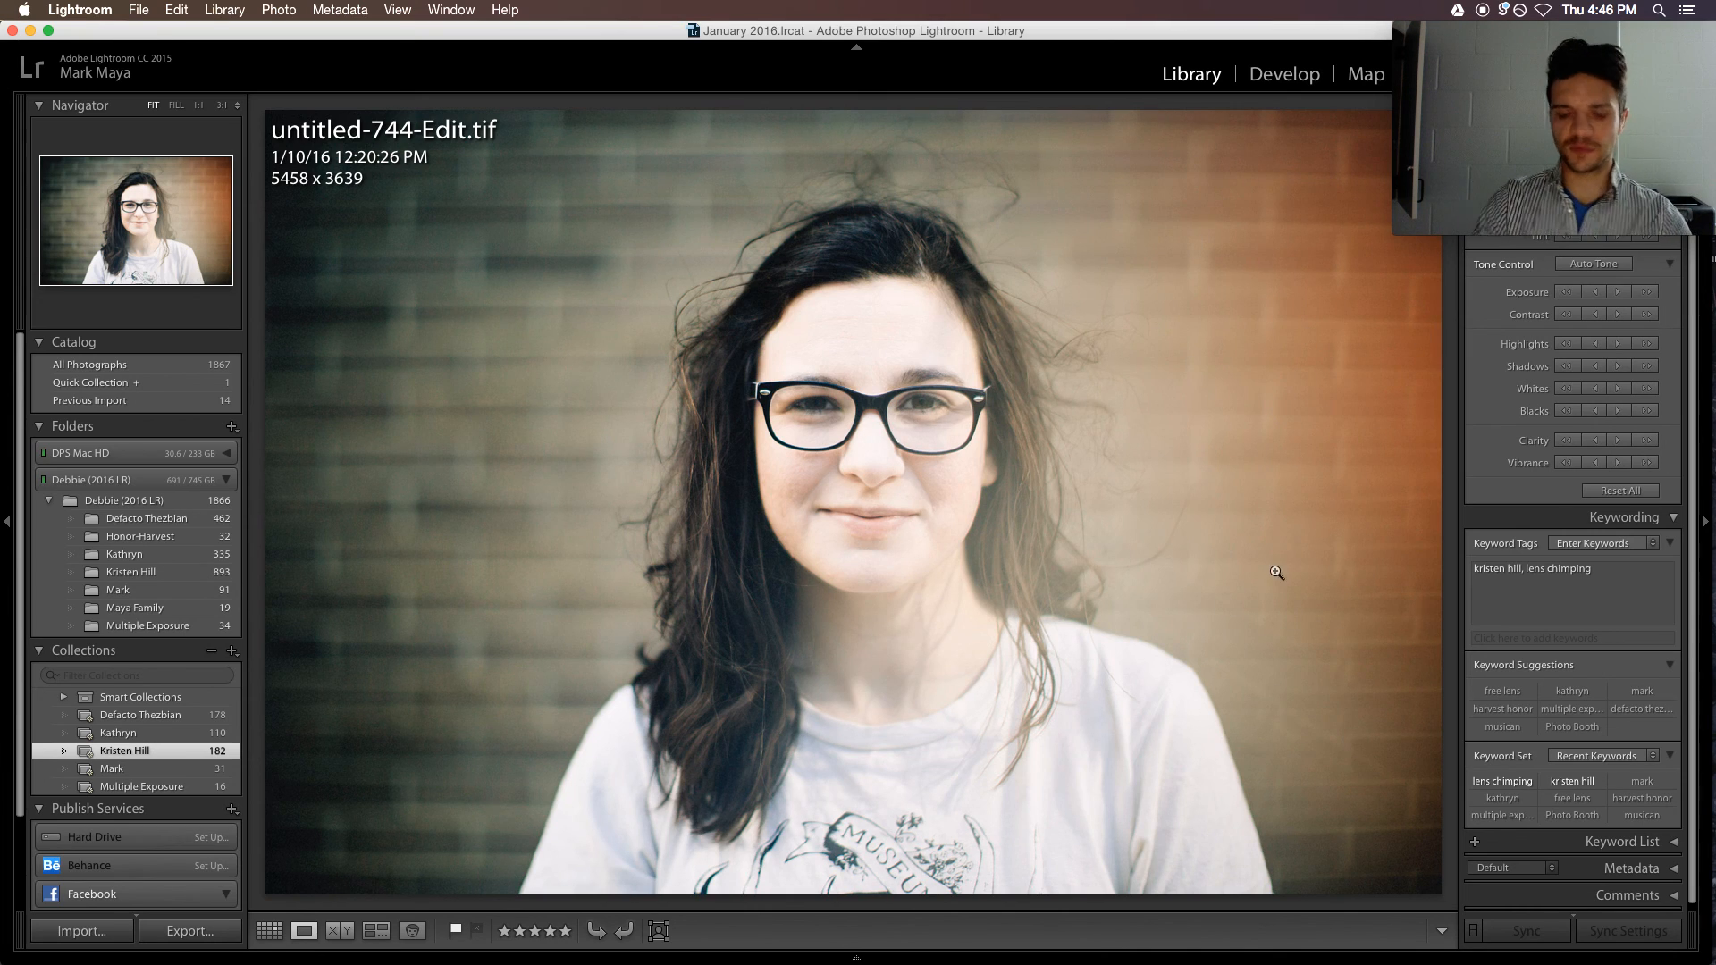
{"action": "key", "text": "Right"}
{"action": "key", "text": "Left"}
{"action": "key", "text": "Left"}
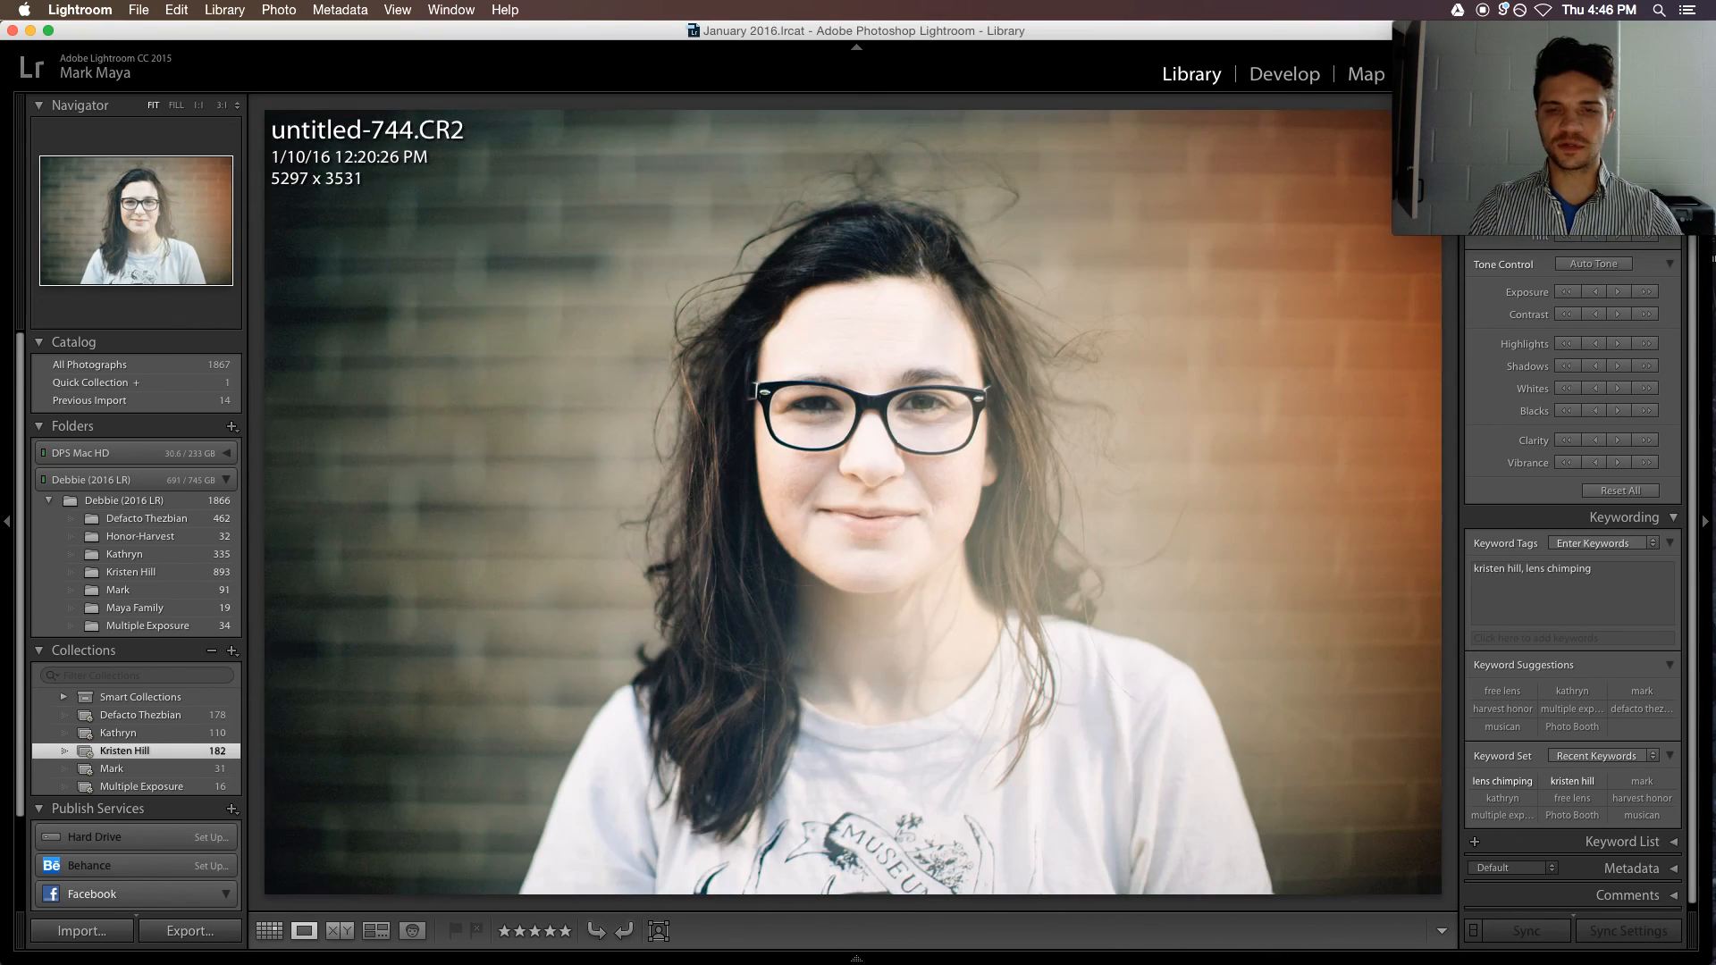
{"action": "key", "text": "Right"}
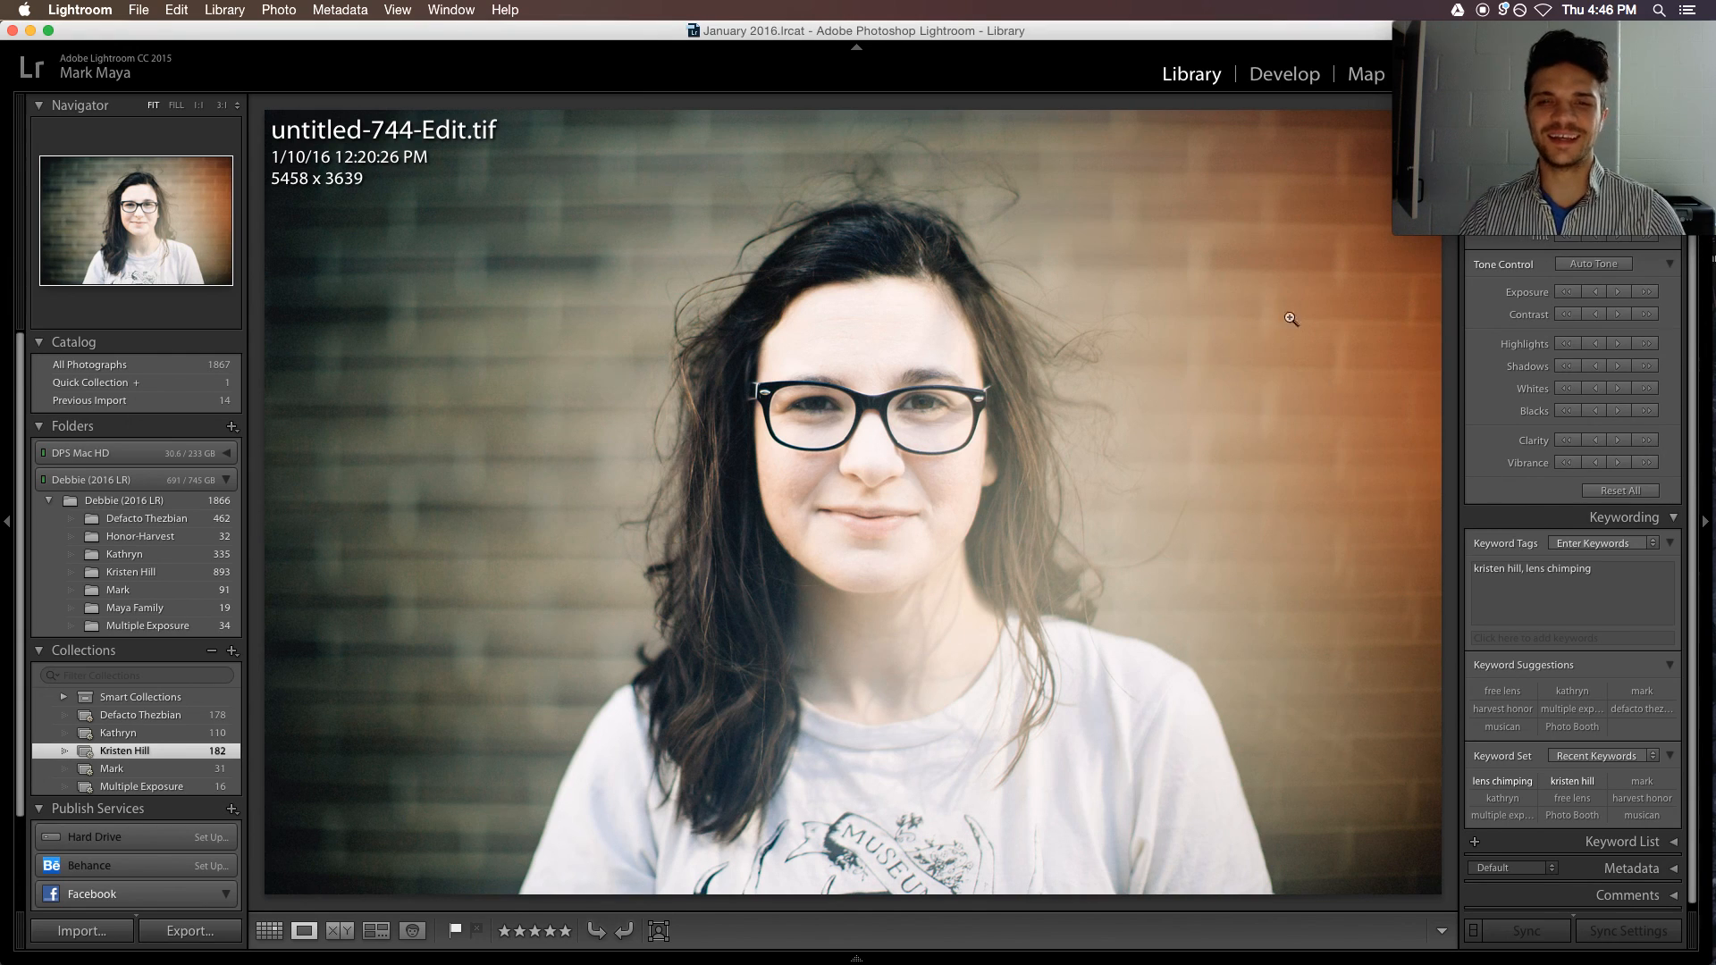